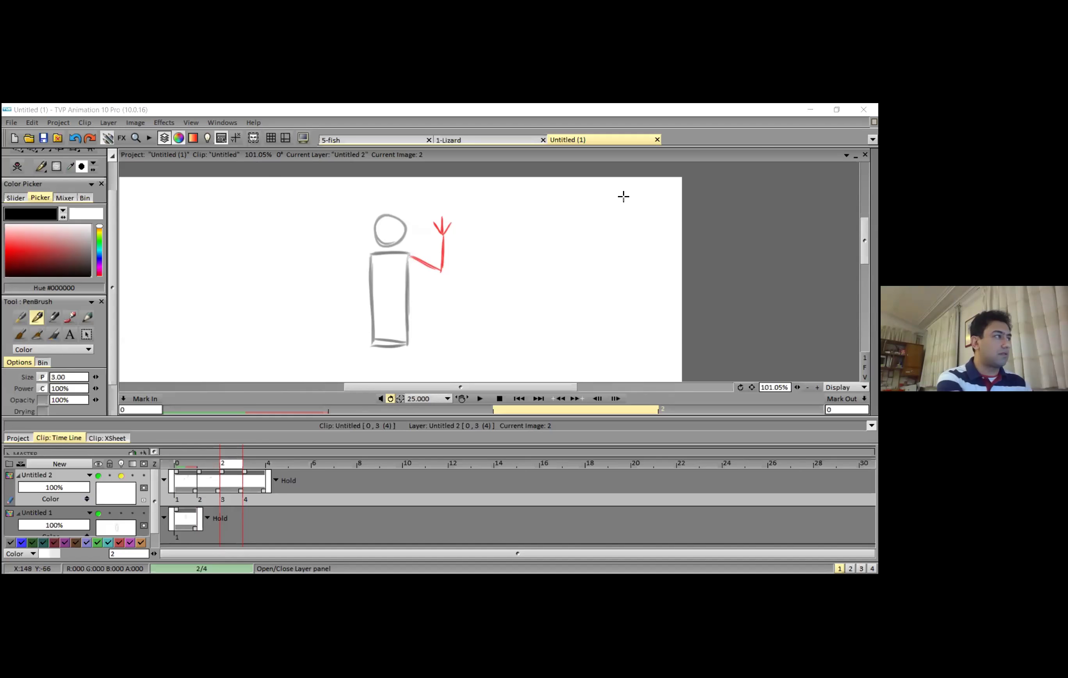
# Step: Open the Light Table so the neighbouring arm poses show through on image 2
pyautogui.click(164, 138)
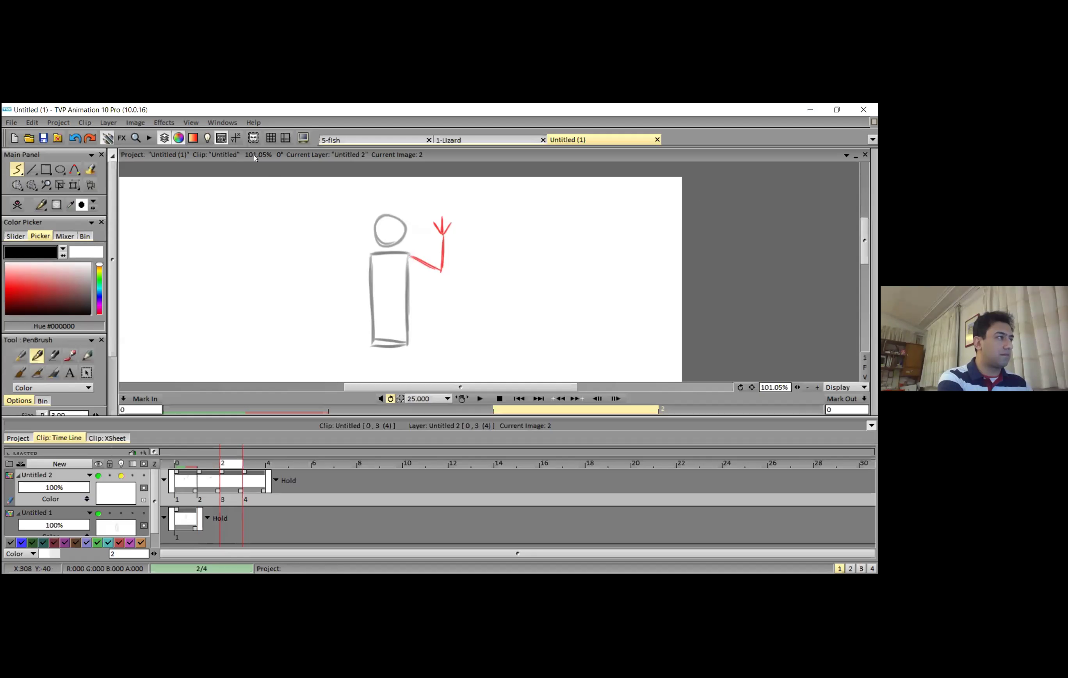
pyautogui.click(207, 137)
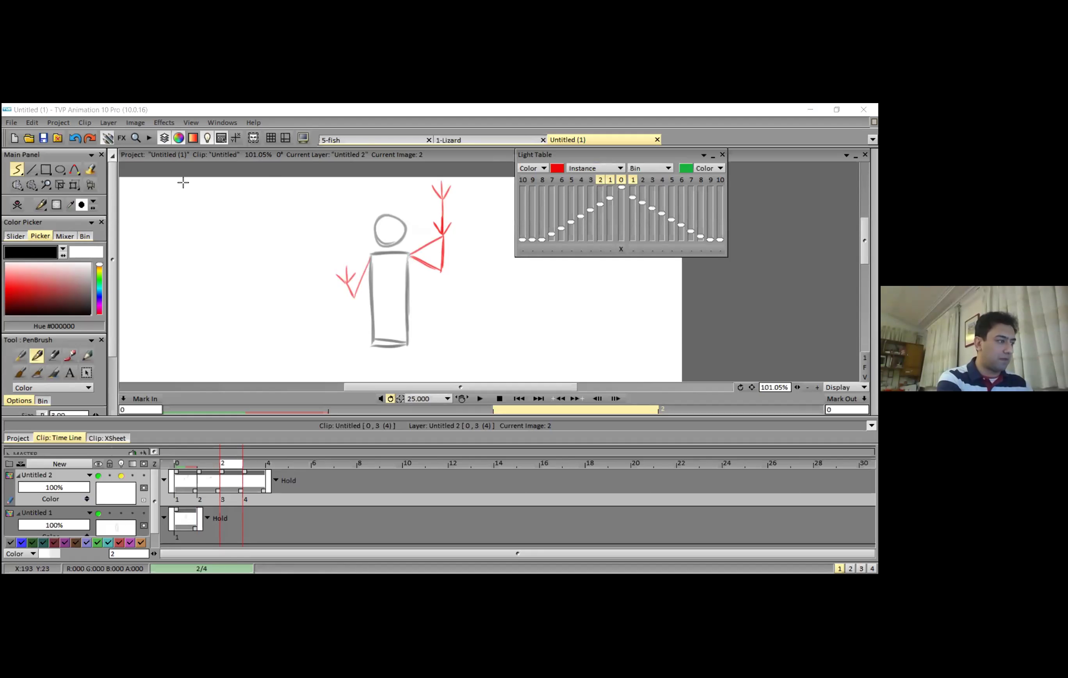
pyautogui.click(441, 294)
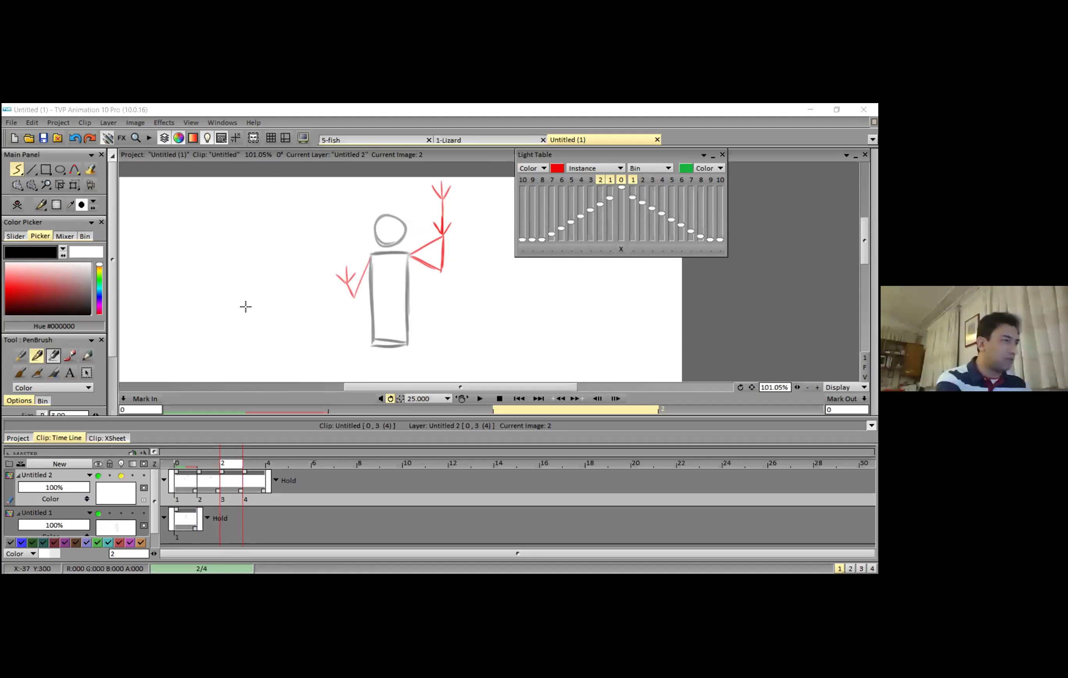
pyautogui.hotkey('ctrl', 'z')
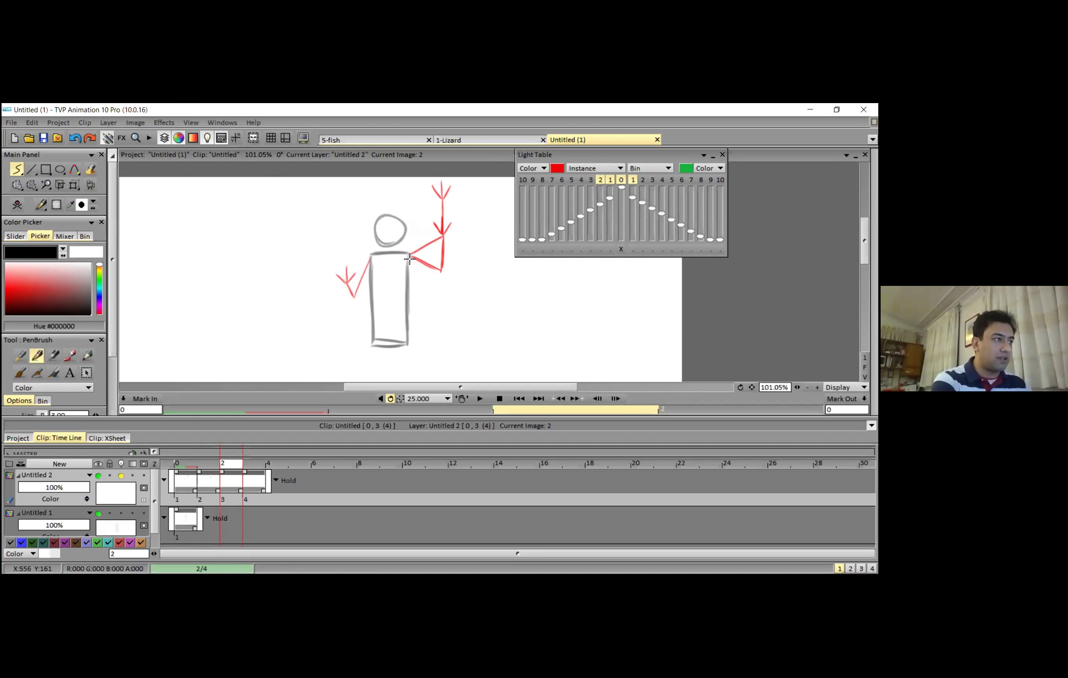
# Step: On image 2, draw the figure's right-side arm bent downward, with a V-shaped hand below the previous pose
pyautogui.moveTo(434, 268); pyautogui.dragTo(451, 263)
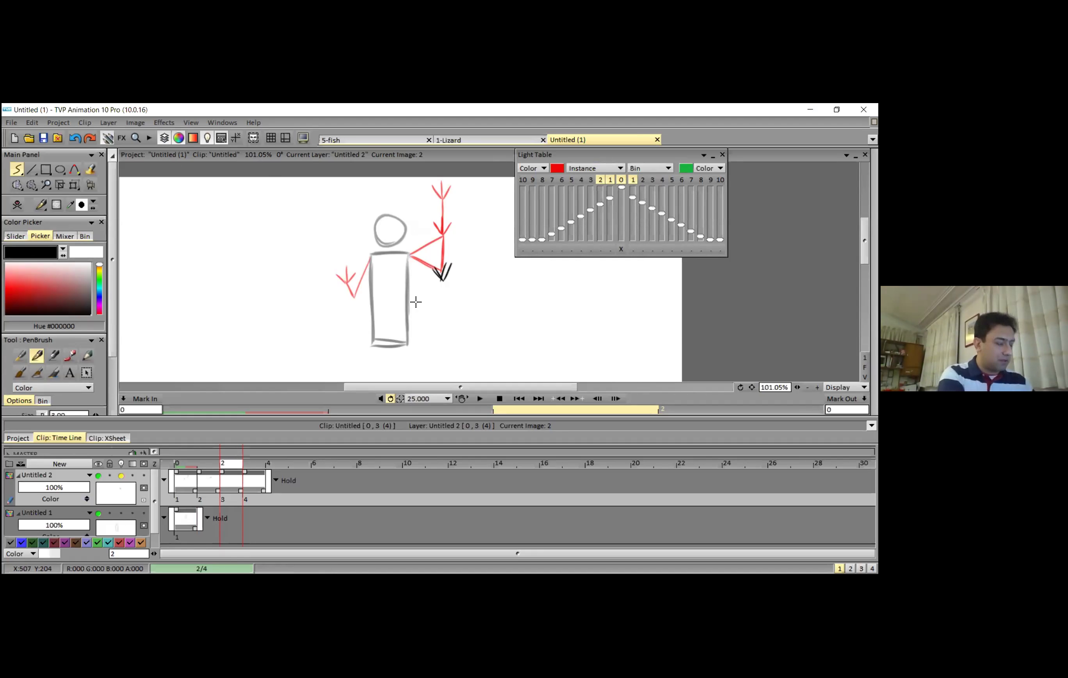
pyautogui.hotkey('ctrl', 'z')
pyautogui.moveTo(444, 281)
pyautogui.mouseDown()
pyautogui.moveTo(432, 265)
pyautogui.moveTo(443, 281)
pyautogui.mouseUp()
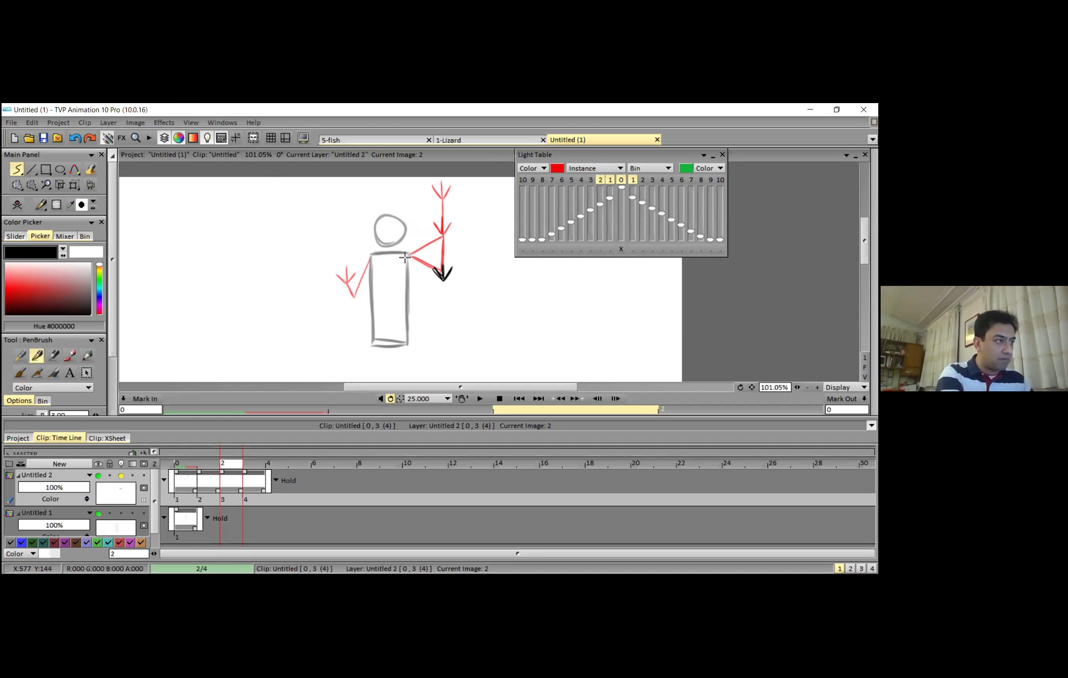
pyautogui.moveTo(407, 258); pyautogui.dragTo(428, 294)
pyautogui.hotkey('ctrl', 'z')
pyautogui.moveTo(410, 256); pyautogui.dragTo(428, 287)
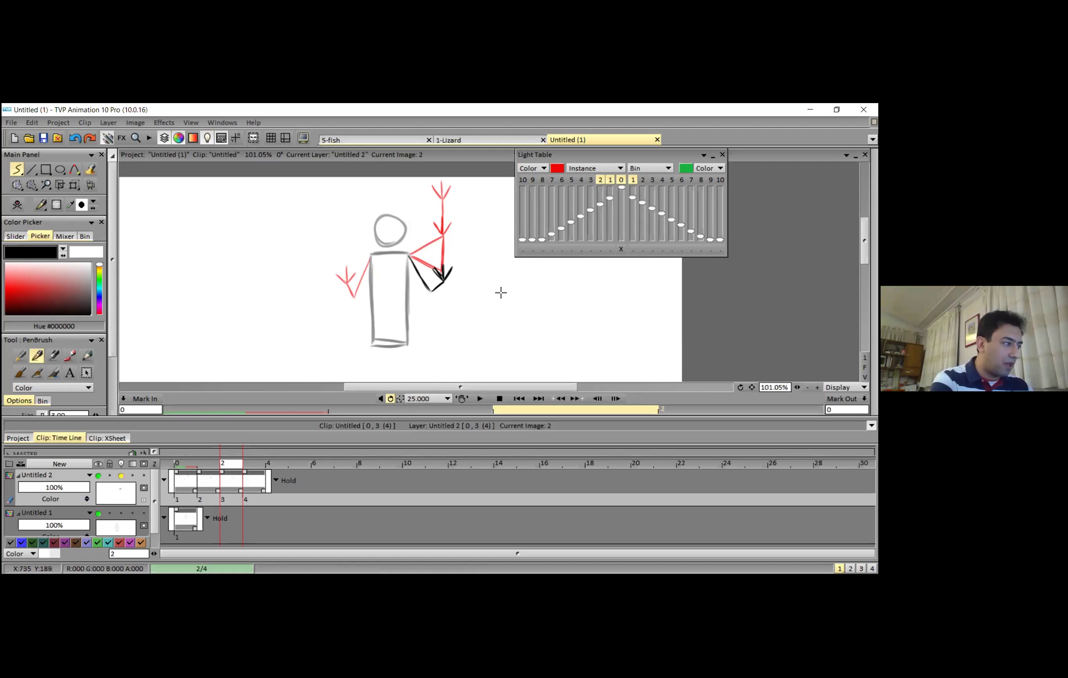
# Step: Move to image 3 and set the Untitled 2 layer's end behaviour to Repeat
pyautogui.click(263, 467)
pyautogui.click(276, 480)
pyautogui.click(297, 493)
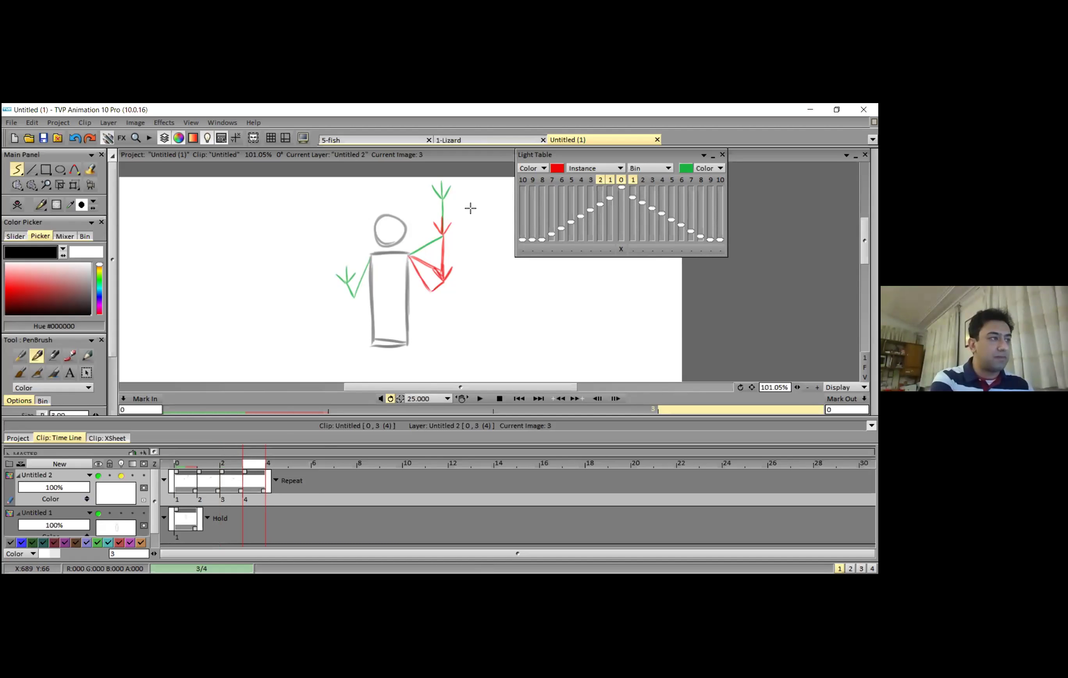
pyautogui.moveTo(463, 194)
pyautogui.mouseDown()
pyautogui.moveTo(458, 281)
pyautogui.moveTo(480, 195)
pyautogui.moveTo(483, 218)
pyautogui.mouseUp()
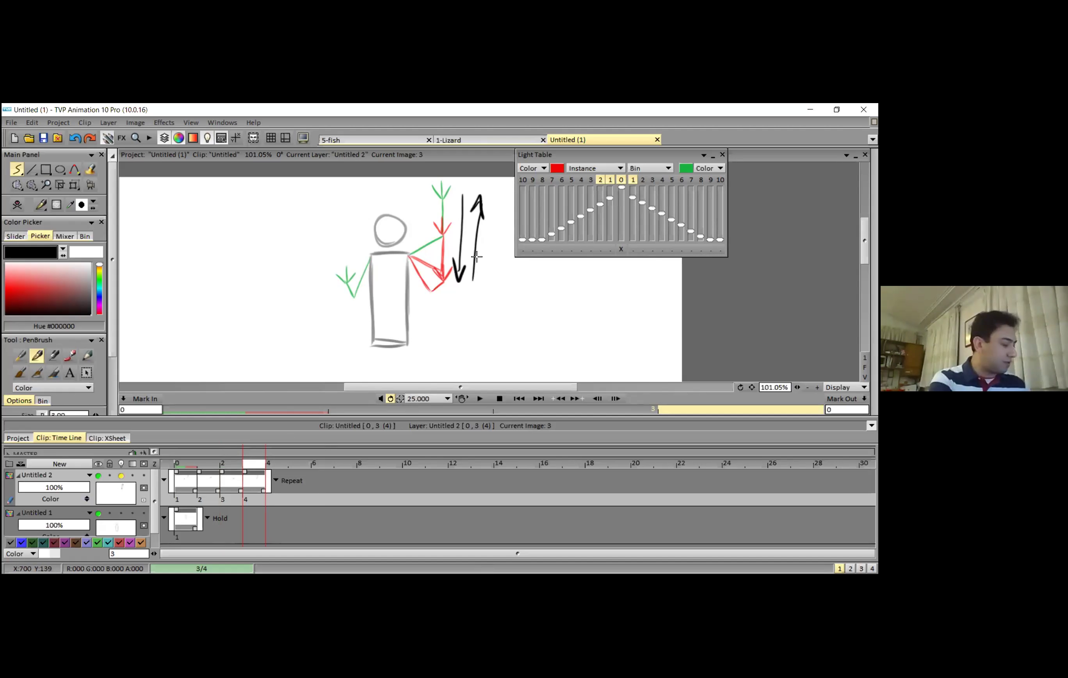
pyautogui.hotkey('ctrl', 'z')
pyautogui.hotkey('ctrl', 'z')
pyautogui.hotkey('ctrl', 'z')
pyautogui.hotkey('ctrl', 'z')
pyautogui.hotkey('ctrl', 'z')
pyautogui.hotkey('ctrl', 'z')
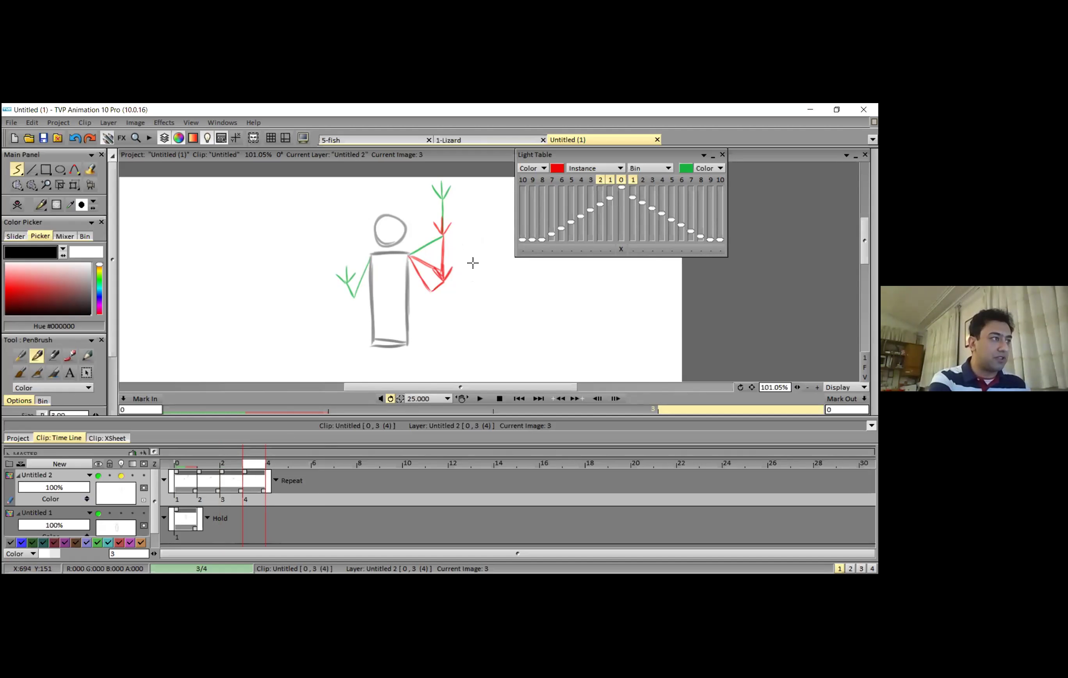
pyautogui.moveTo(434, 226); pyautogui.dragTo(442, 240)
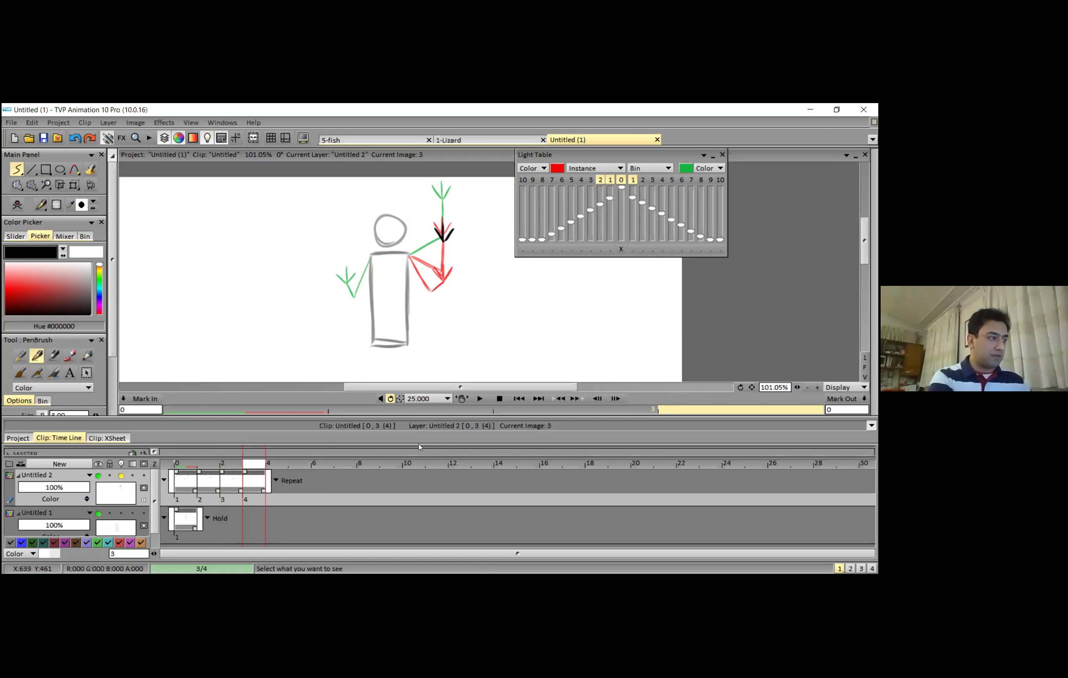
pyautogui.hotkey('ctrl', 'z')
pyautogui.hotkey('ctrl', 'z')
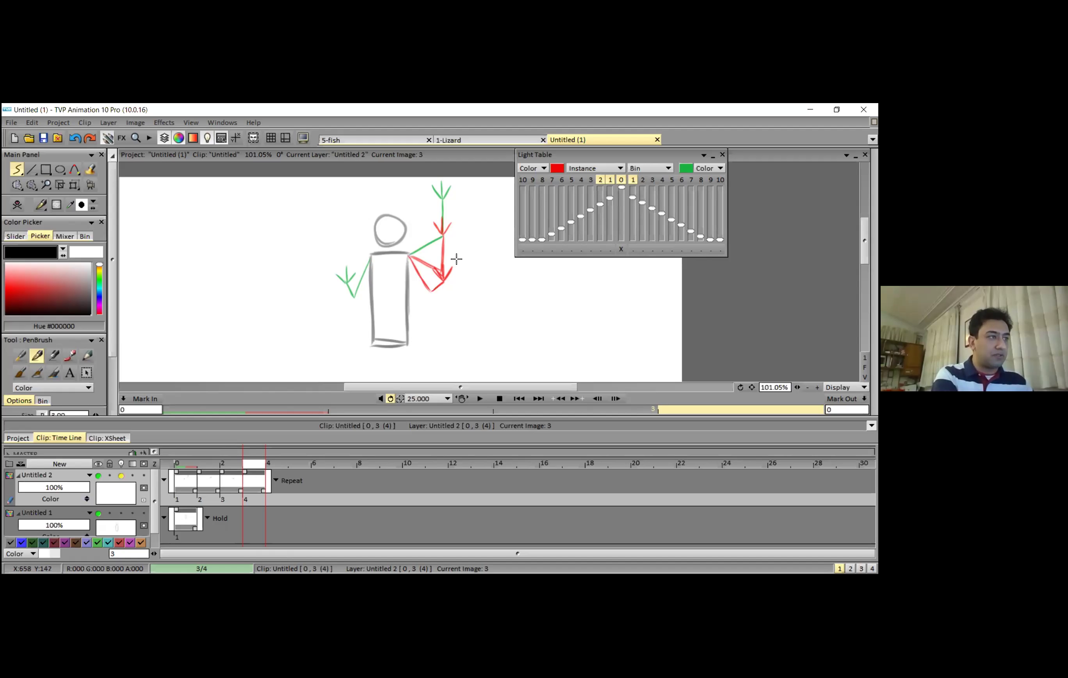
# Step: On image 3, draw the right-side arm stretched outward from the shoulder, with the forearm angled slightly up
pyautogui.moveTo(677, 154); pyautogui.dragTo(759, 147)
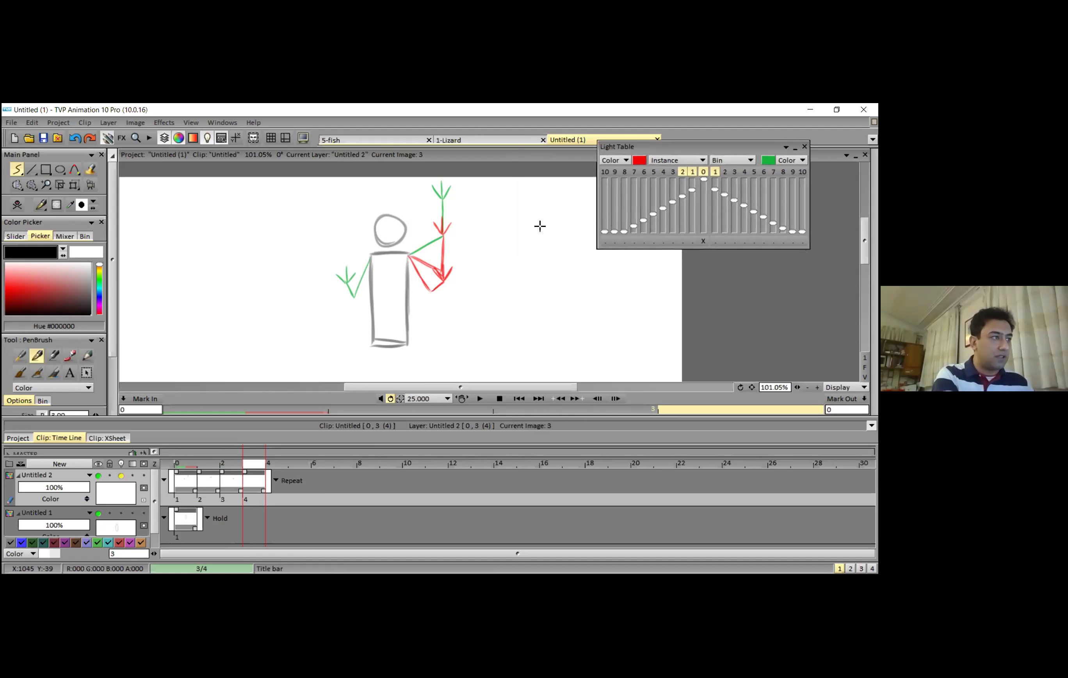
pyautogui.moveTo(408, 255)
pyautogui.mouseDown()
pyautogui.moveTo(443, 271)
pyautogui.moveTo(476, 254)
pyautogui.mouseUp()
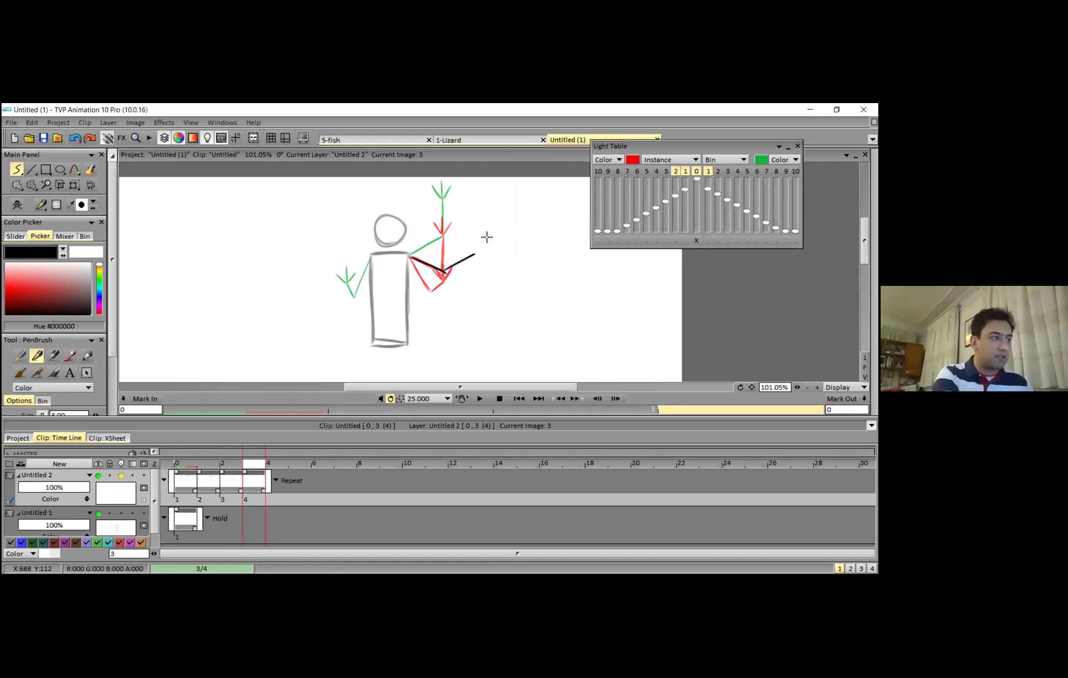
pyautogui.hotkey('ctrl', 'z')
pyautogui.hotkey('ctrl', 'z')
pyautogui.moveTo(405, 251)
pyautogui.mouseDown()
pyautogui.moveTo(449, 262)
pyautogui.moveTo(439, 259)
pyautogui.moveTo(478, 238)
pyautogui.moveTo(441, 257)
pyautogui.moveTo(480, 239)
pyautogui.mouseUp()
pyautogui.hotkey('ctrl', 'z')
pyautogui.hotkey('ctrl', 'z')
# Step: Draw a three-fingered hand pointing up at the end of the outstretched arm on image 3
pyautogui.moveTo(476, 229); pyautogui.dragTo(480, 239)
pyautogui.moveTo(480, 239); pyautogui.dragTo(492, 226)
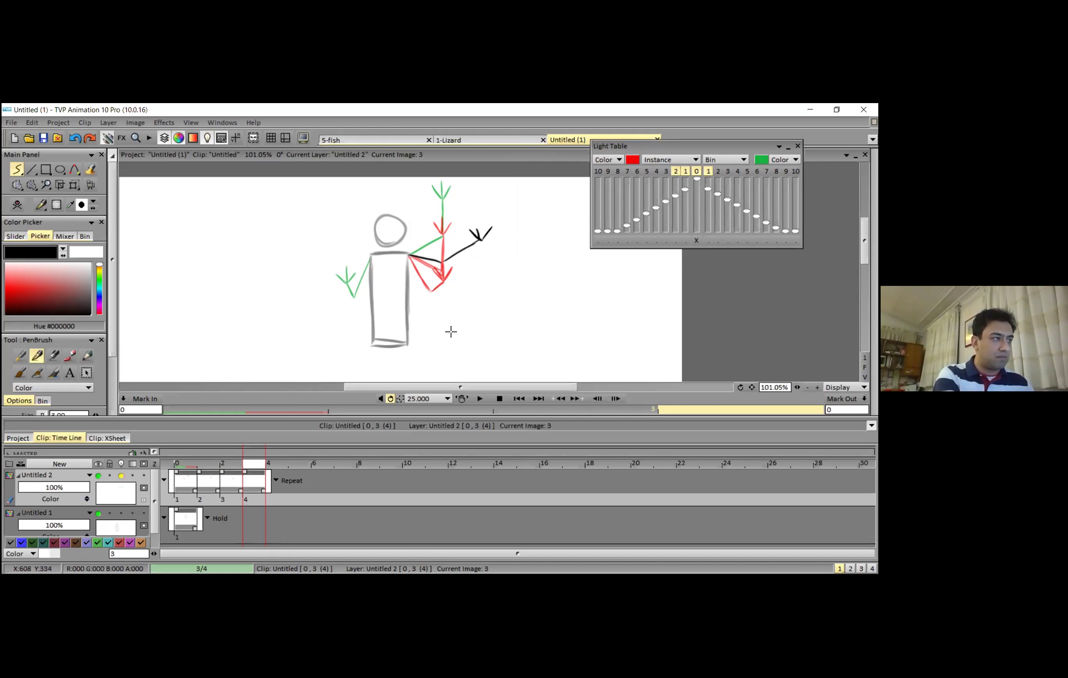
pyautogui.hotkey('ctrl', 'z')
pyautogui.hotkey('ctrl', 'z')
pyautogui.hotkey('ctrl', 'z')
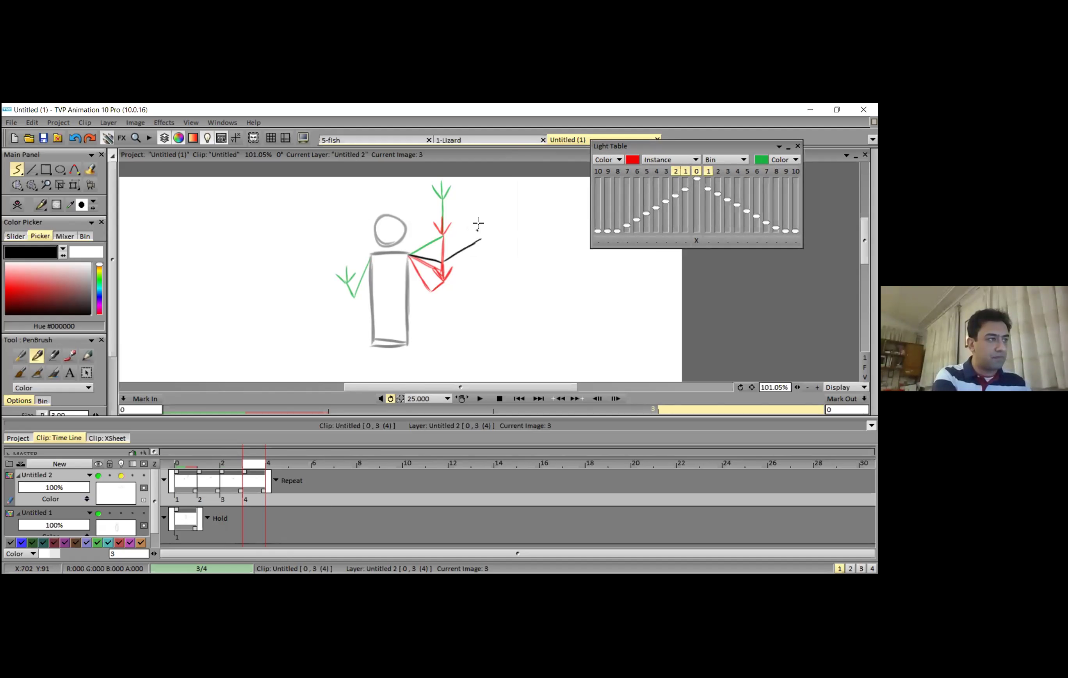
pyautogui.moveTo(473, 230)
pyautogui.mouseDown()
pyautogui.moveTo(478, 238)
pyautogui.moveTo(492, 227)
pyautogui.mouseUp()
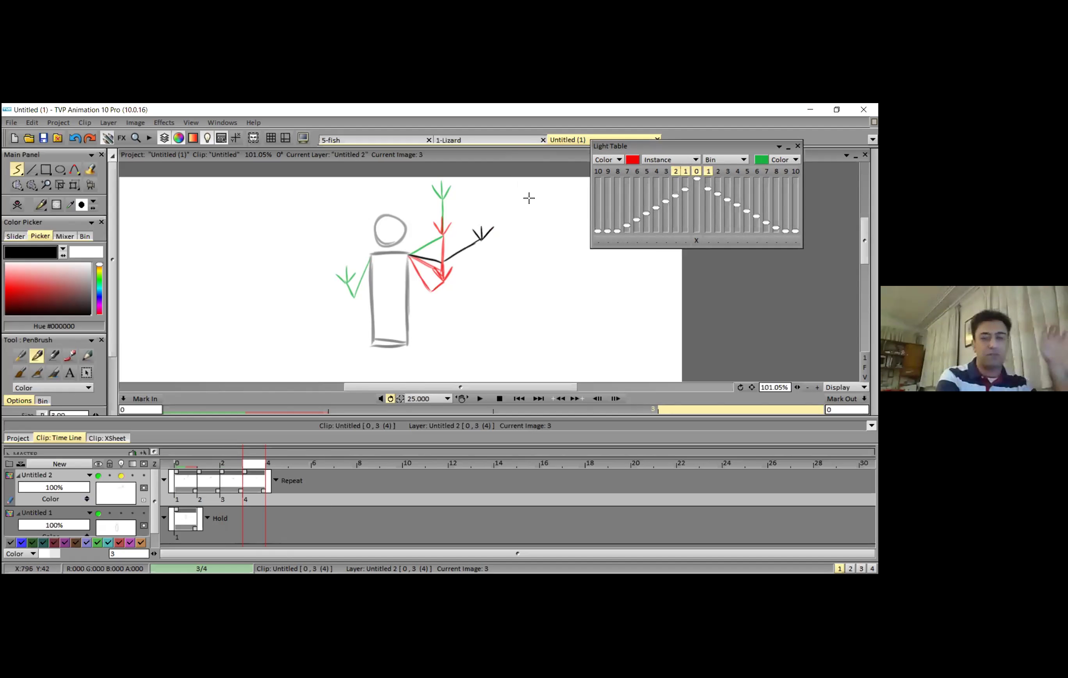
pyautogui.moveTo(518, 189)
pyautogui.mouseDown()
pyautogui.moveTo(515, 269)
pyautogui.moveTo(524, 258)
pyautogui.mouseUp()
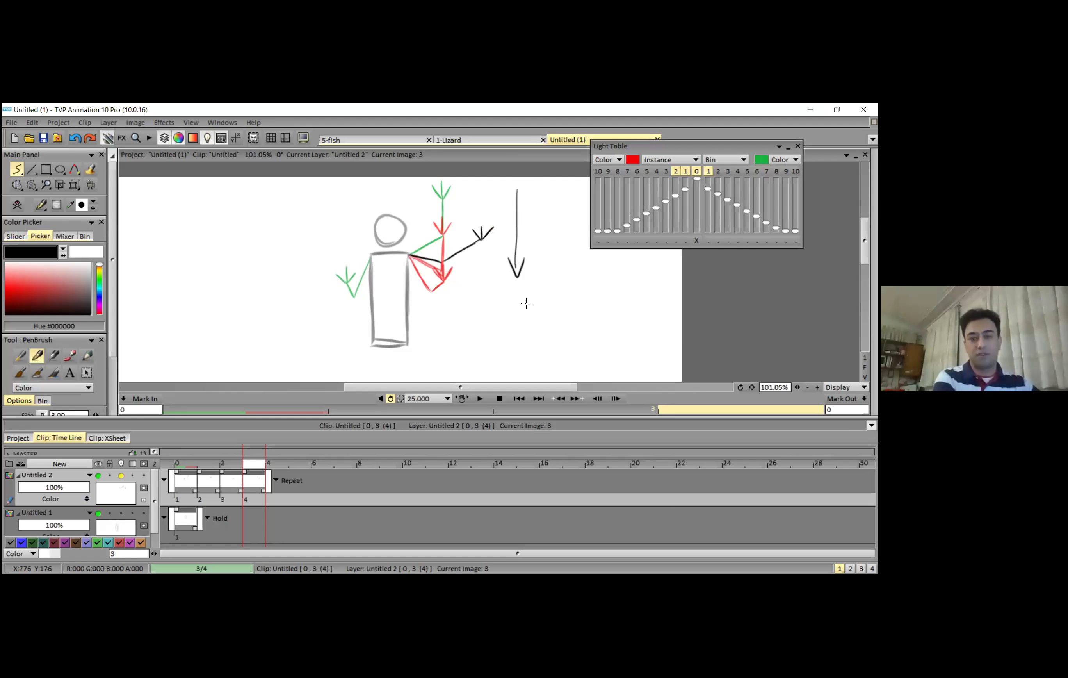
pyautogui.moveTo(526, 278); pyautogui.dragTo(522, 190)
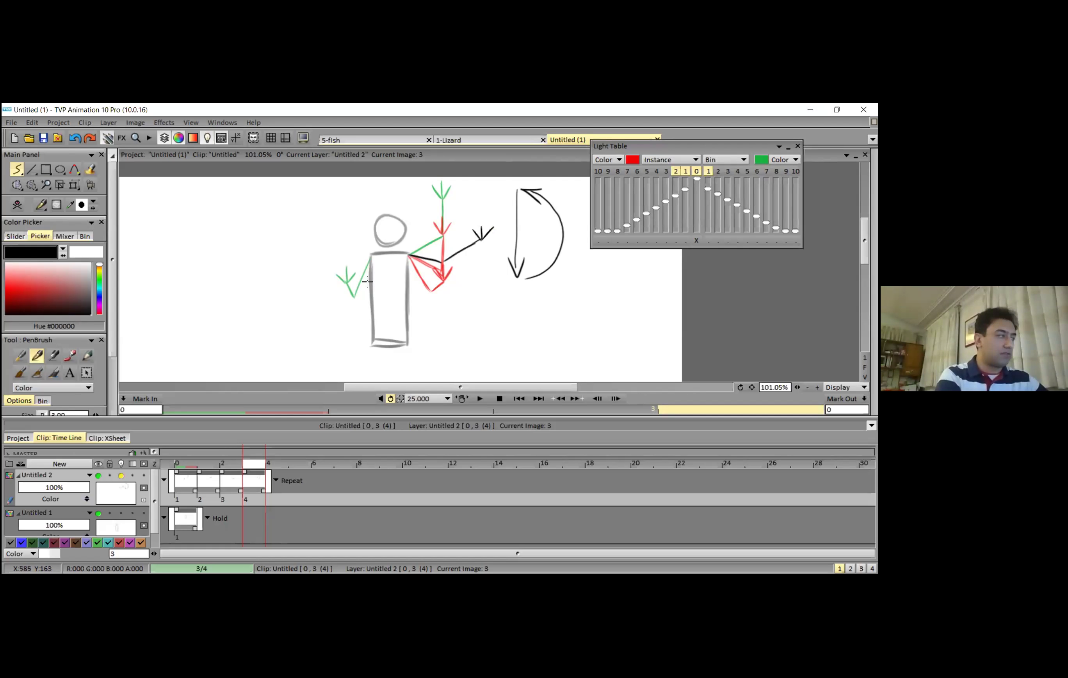
pyautogui.hotkey('ctrl', 'z')
pyautogui.hotkey('ctrl', 'z')
pyautogui.hotkey('ctrl', 'z')
pyautogui.hotkey('ctrl', 'z')
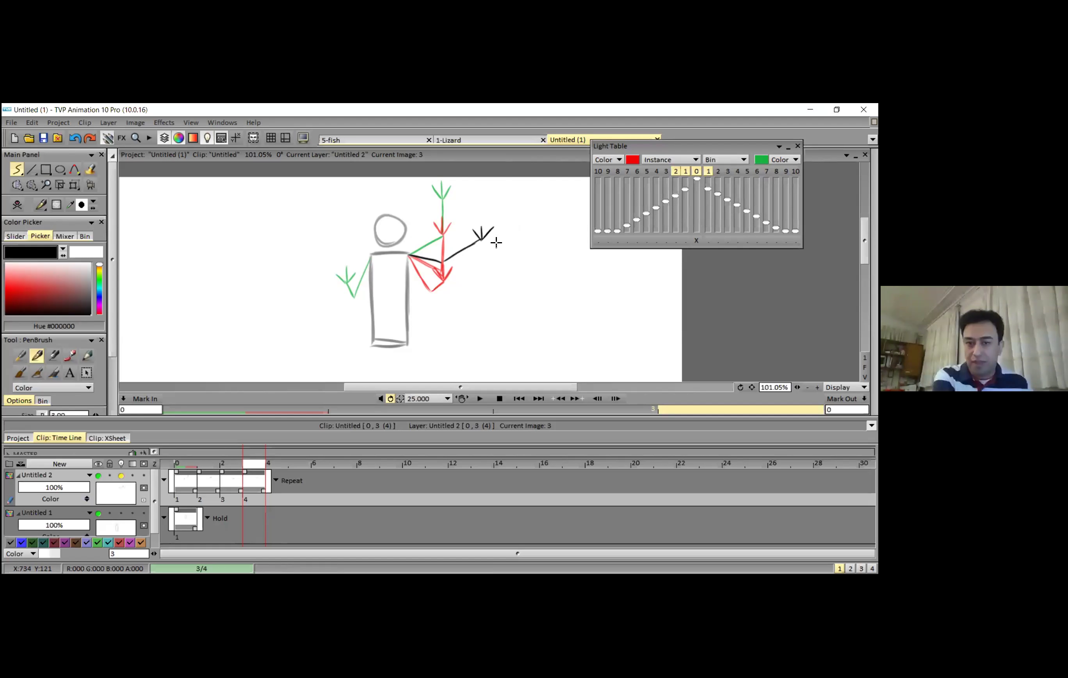
# Step: Erase the upward-pointing hand on image 3 and redraw it drooping down from the wrist
pyautogui.click(87, 356)
pyautogui.moveTo(467, 227)
pyautogui.mouseDown()
pyautogui.moveTo(489, 226)
pyautogui.moveTo(489, 236)
pyautogui.mouseUp()
pyautogui.click(36, 357)
pyautogui.moveTo(478, 240)
pyautogui.mouseDown()
pyautogui.moveTo(500, 247)
pyautogui.moveTo(483, 256)
pyautogui.mouseUp()
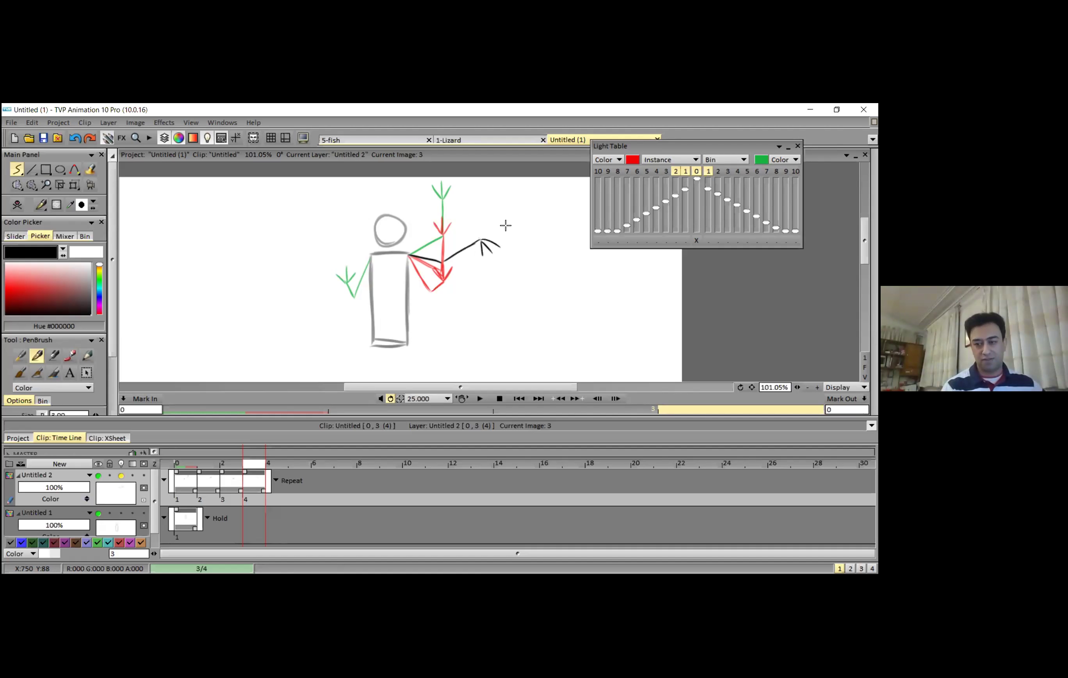
pyautogui.click(201, 379)
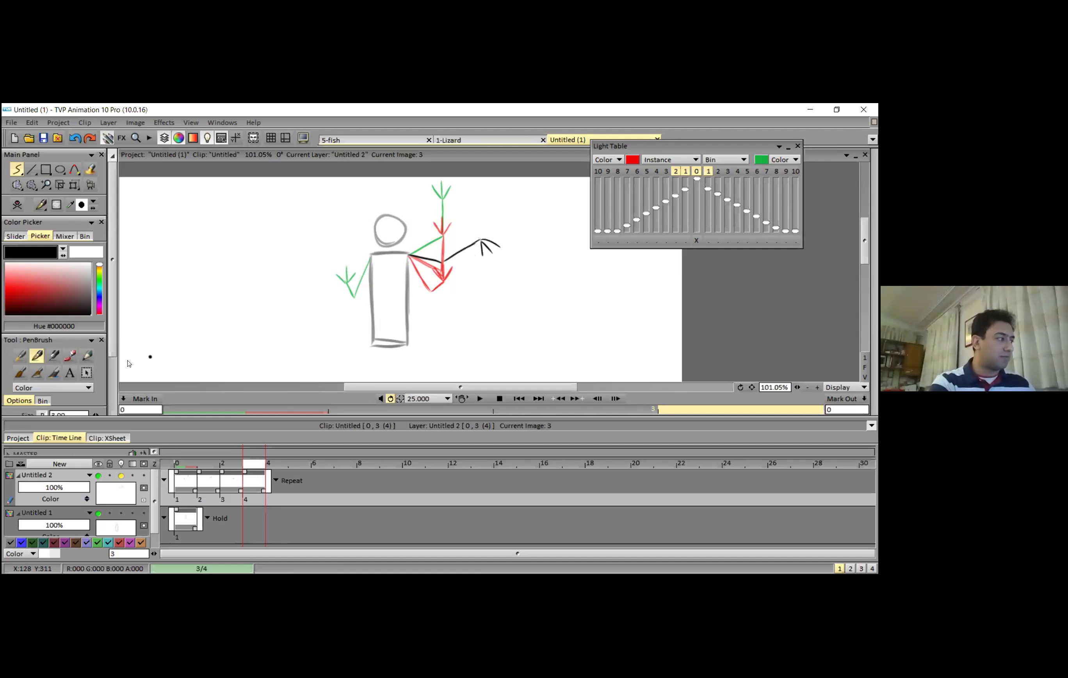
# Step: In the 1-Lizard project, hide layer 1, show layer Lizard 2 and examine the leg poses of its crawl cycle
pyautogui.click(466, 139)
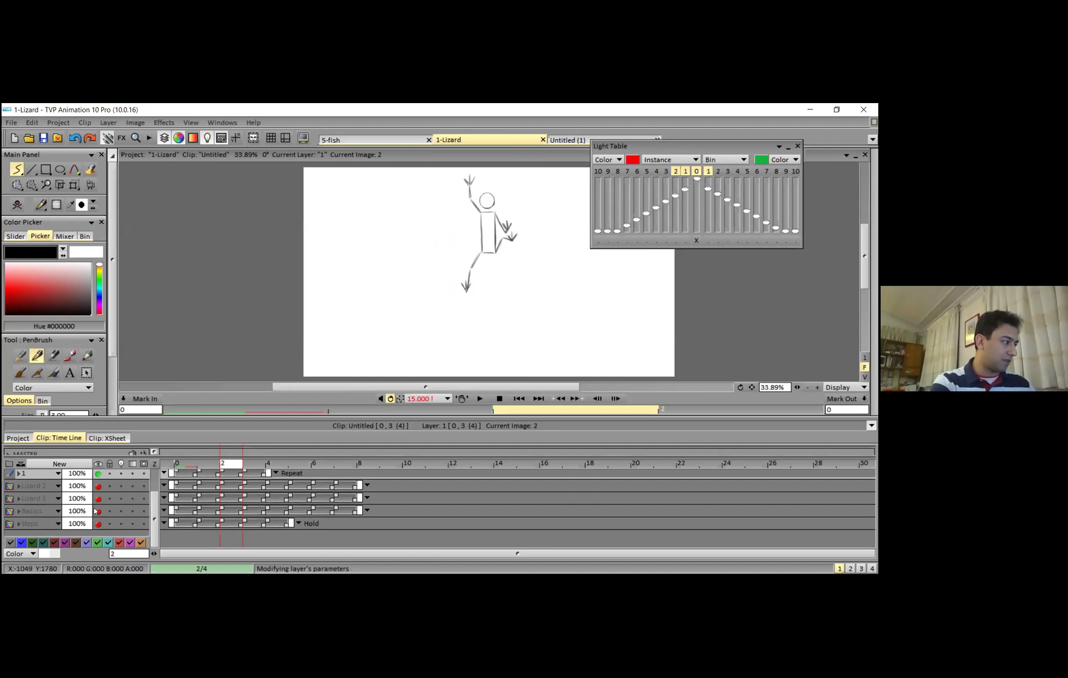
pyautogui.click(98, 474)
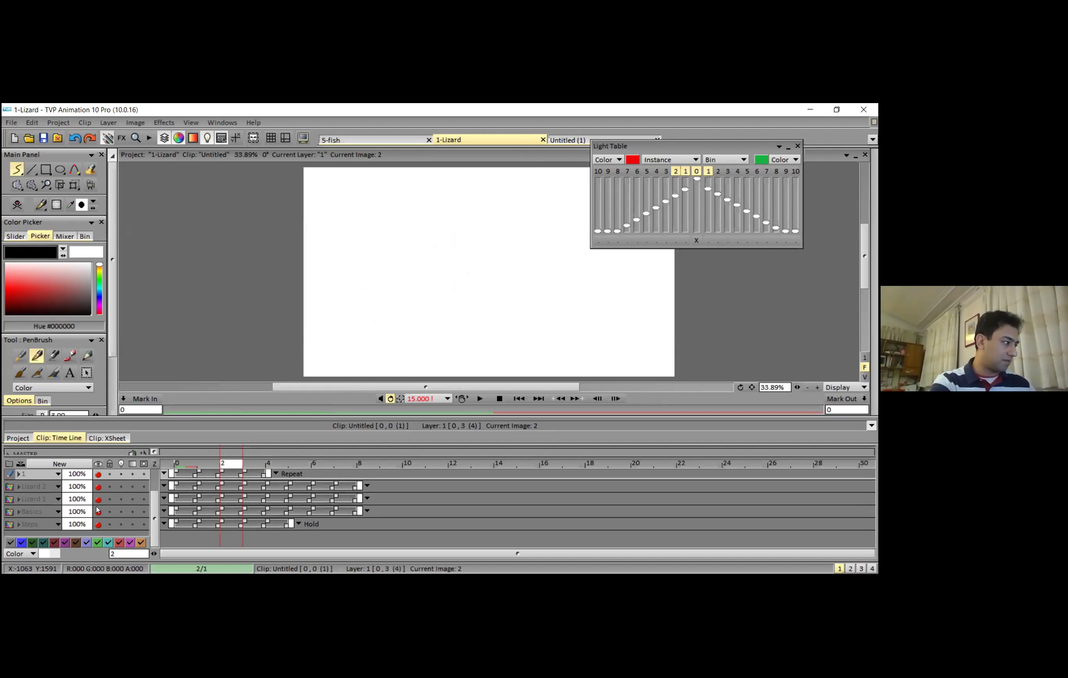
pyautogui.click(97, 486)
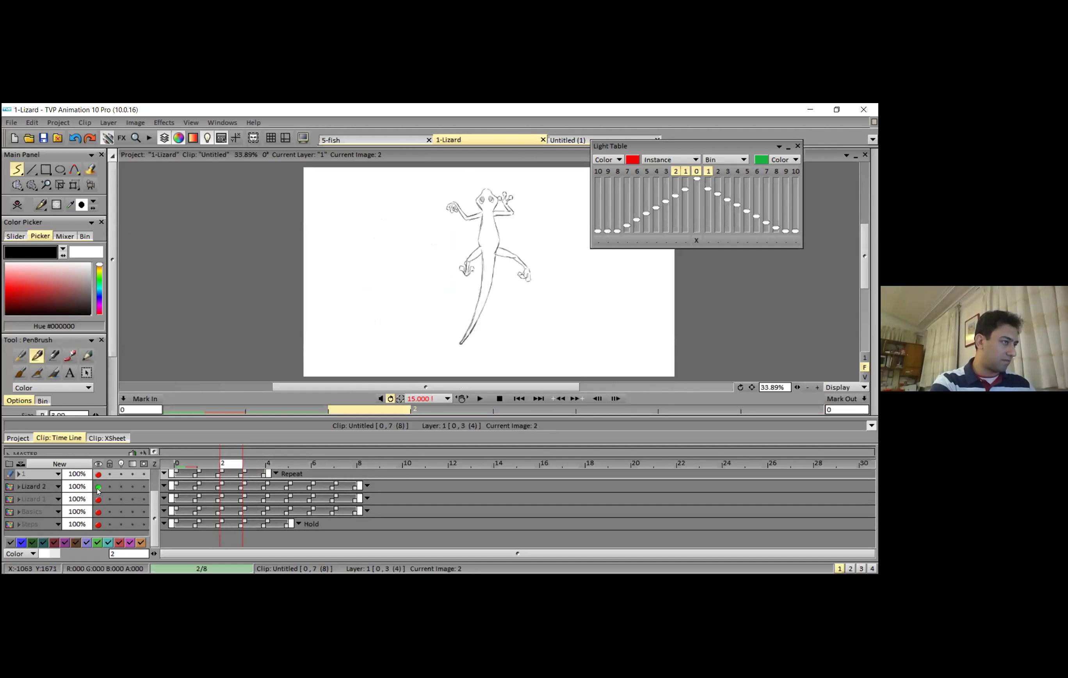
pyautogui.click(196, 464)
pyautogui.press('Return')
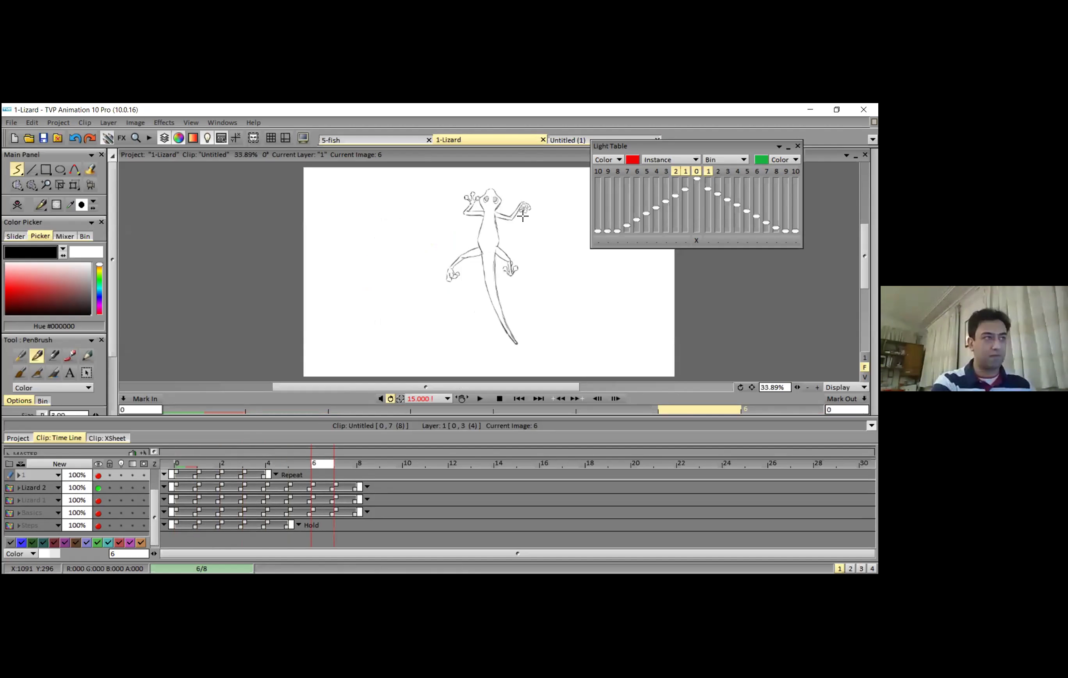
# Step: Return to the Untitled (1) project and erase the explanatory arm-swing sketch beside the figure on image 3
pyautogui.click(568, 139)
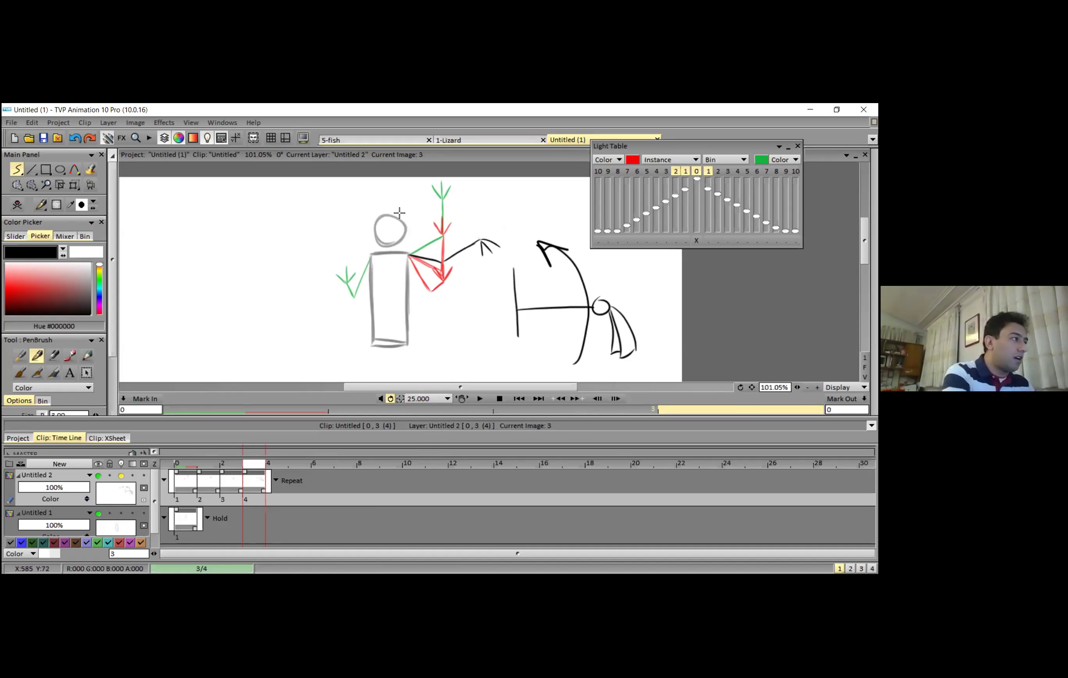
pyautogui.click(87, 355)
pyautogui.moveTo(625, 352)
pyautogui.mouseDown()
pyautogui.moveTo(651, 312)
pyautogui.moveTo(516, 314)
pyautogui.moveTo(556, 220)
pyautogui.moveTo(515, 318)
pyautogui.mouseUp()
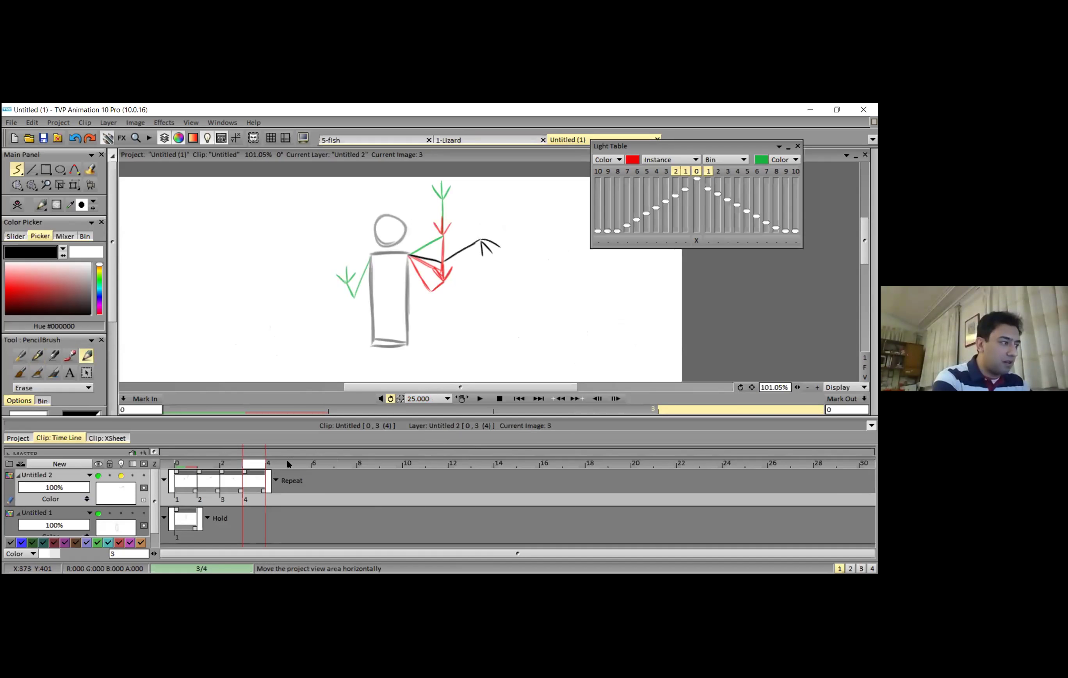
# Step: On image 1, show the second following pose in the Light Table and draw the left-side arm stretched outward with a drooping hand
pyautogui.moveTo(206, 466)
pyautogui.mouseDown()
pyautogui.moveTo(225, 467)
pyautogui.moveTo(181, 466)
pyautogui.moveTo(259, 466)
pyautogui.moveTo(200, 466)
pyautogui.mouseUp()
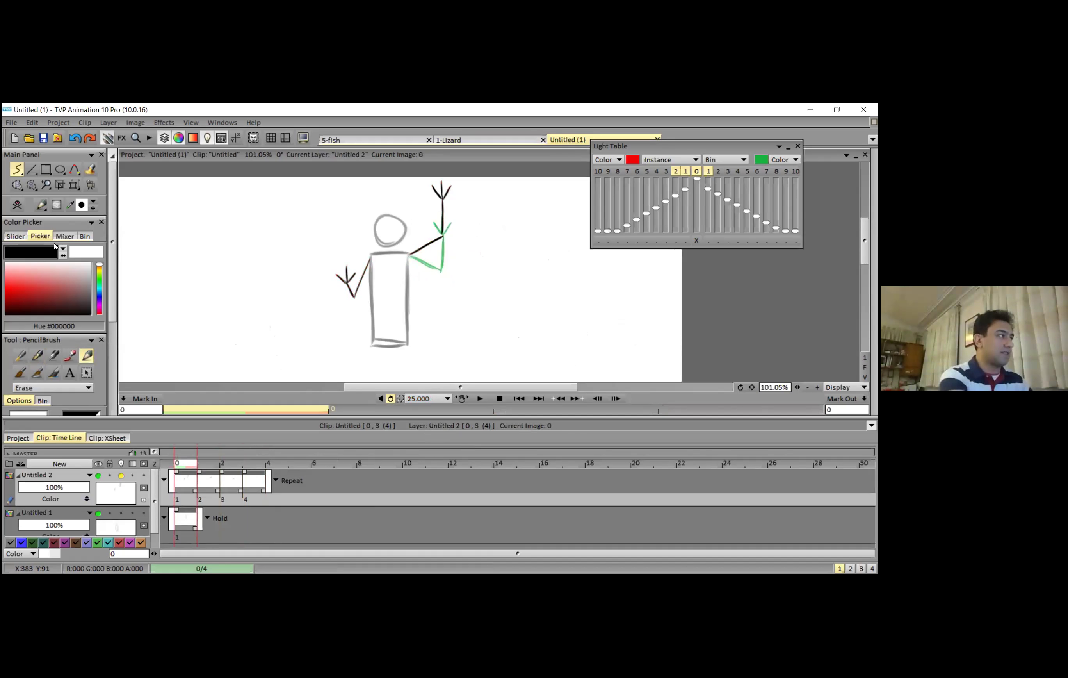
pyautogui.click(37, 355)
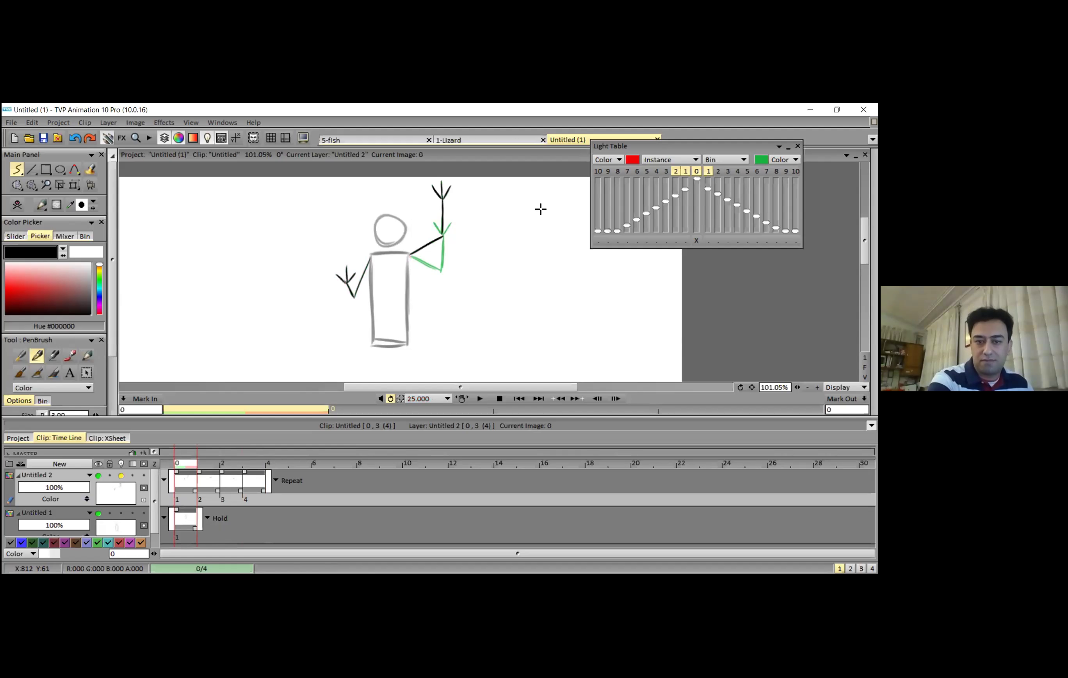
pyautogui.click(209, 472)
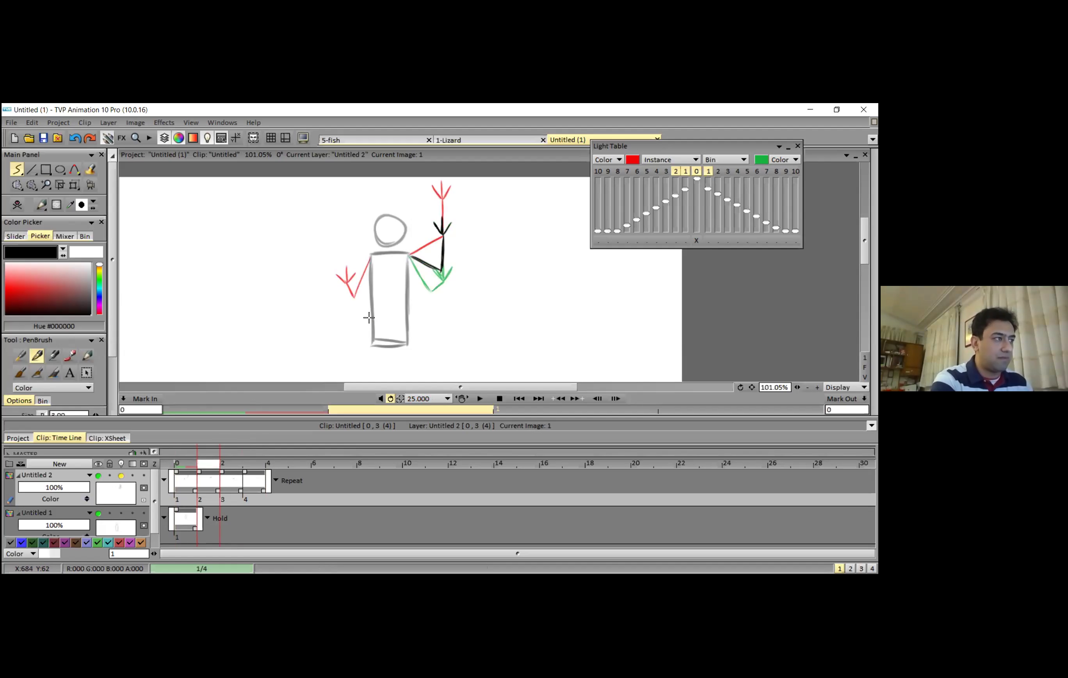
pyautogui.click(718, 171)
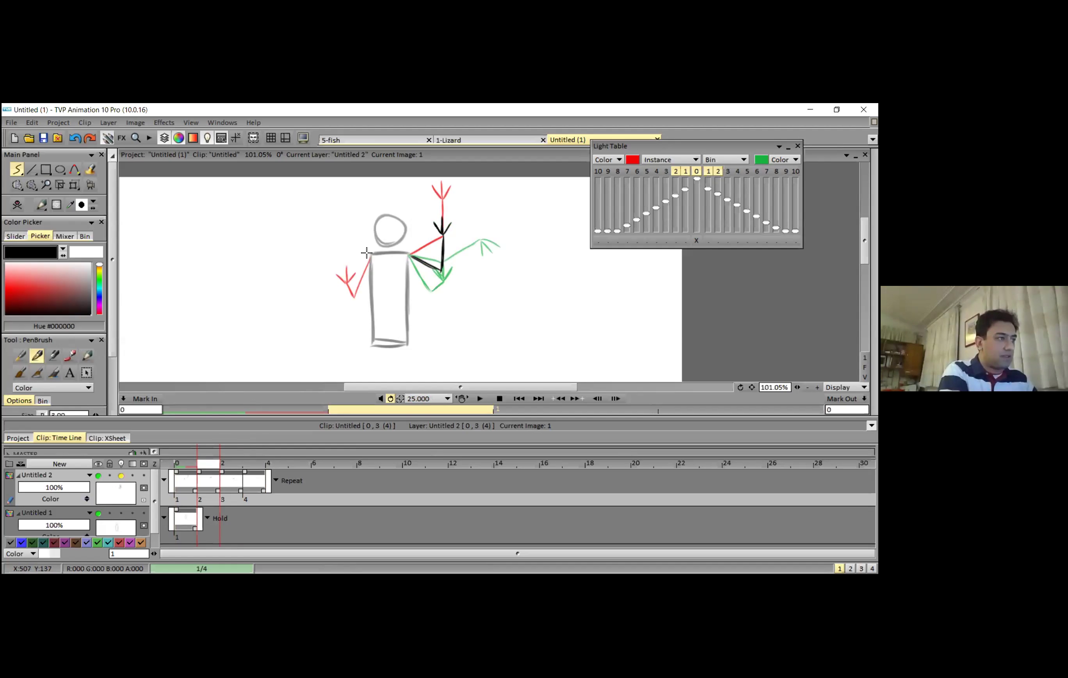
pyautogui.moveTo(365, 254)
pyautogui.mouseDown()
pyautogui.moveTo(333, 267)
pyautogui.moveTo(276, 262)
pyautogui.moveTo(292, 256)
pyautogui.moveTo(294, 275)
pyautogui.mouseUp()
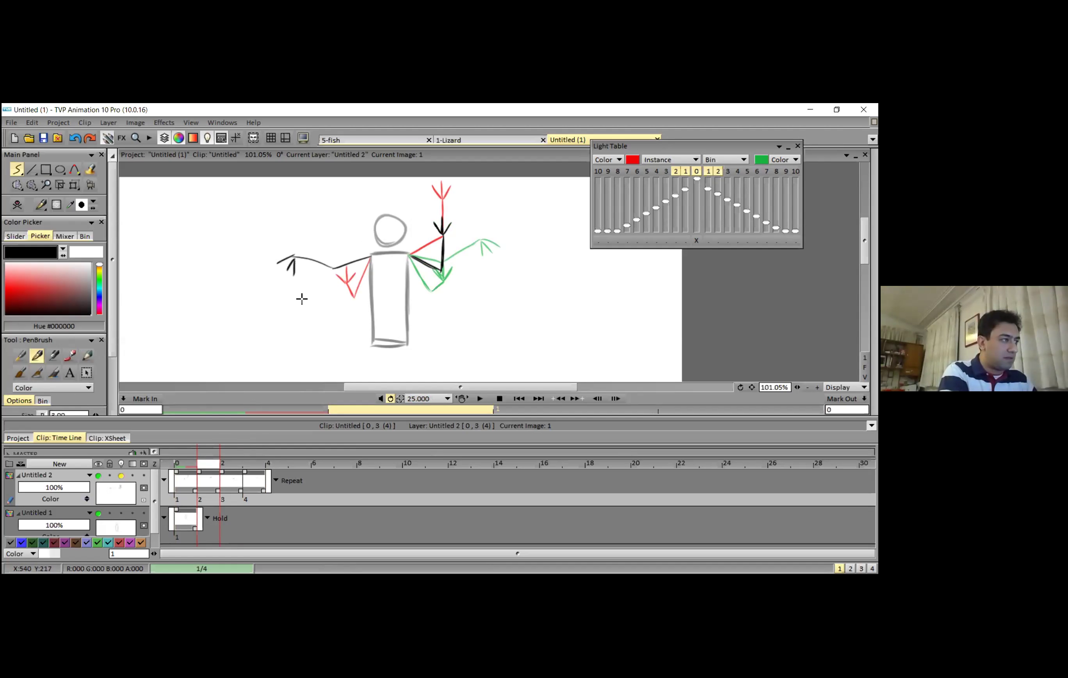
# Step: On image 2, draw the left-side arm raised, with a vertical forearm and an upward-pointing hand
pyautogui.click(233, 463)
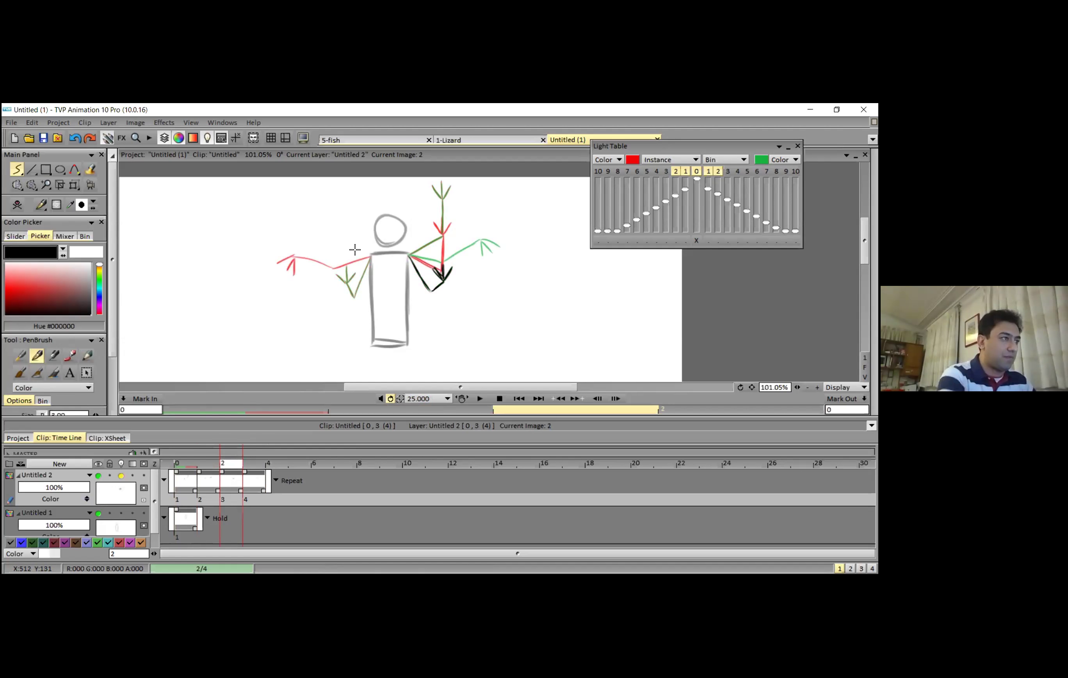
pyautogui.moveTo(344, 233)
pyautogui.mouseDown()
pyautogui.moveTo(370, 254)
pyautogui.moveTo(337, 185)
pyautogui.moveTo(344, 200)
pyautogui.mouseUp()
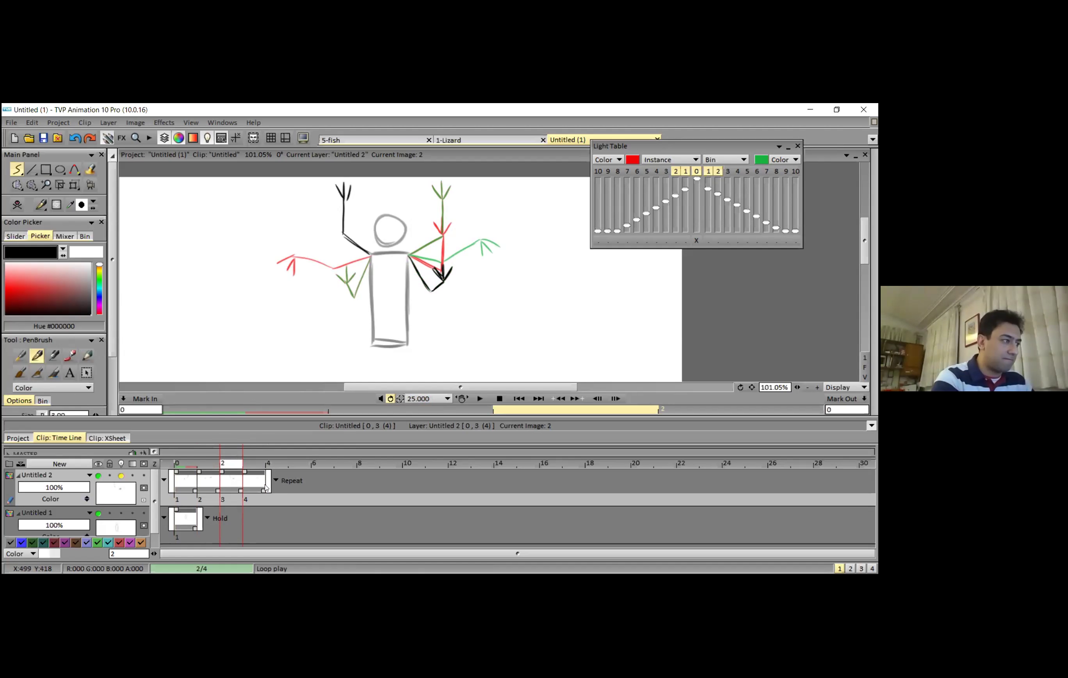
# Step: On image 3, draw the left-side arm bent at the elbow, with a vertical forearm and an upward-pointing hand
pyautogui.press('Right')
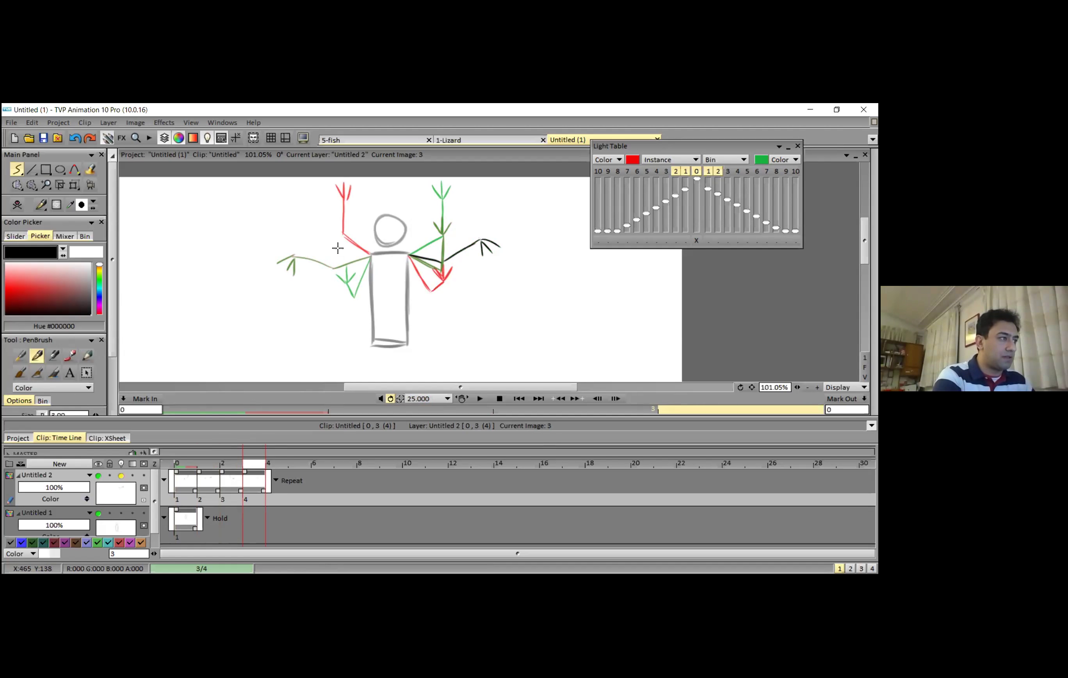
pyautogui.moveTo(335, 226)
pyautogui.mouseDown()
pyautogui.moveTo(341, 269)
pyautogui.moveTo(369, 256)
pyautogui.mouseUp()
pyautogui.moveTo(347, 273); pyautogui.dragTo(364, 261)
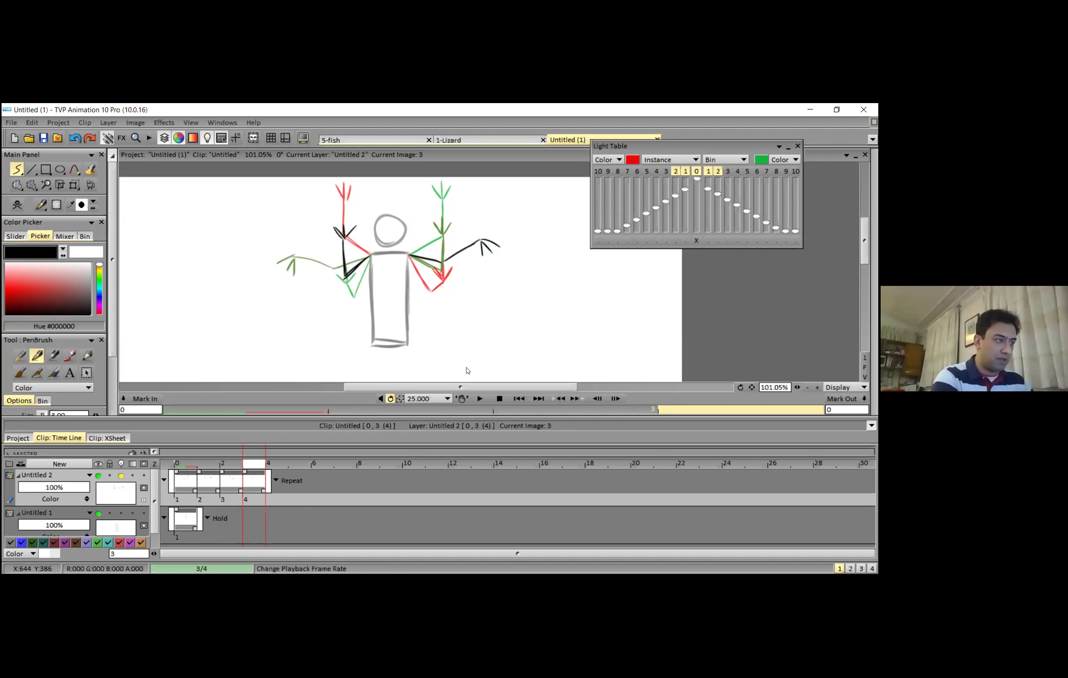
# Step: Preview the looping arm animation, setting the playback frame rate to 6 and finally to 3 fps, and stop playback
pyautogui.click(447, 398)
pyautogui.click(467, 345)
pyautogui.click(478, 398)
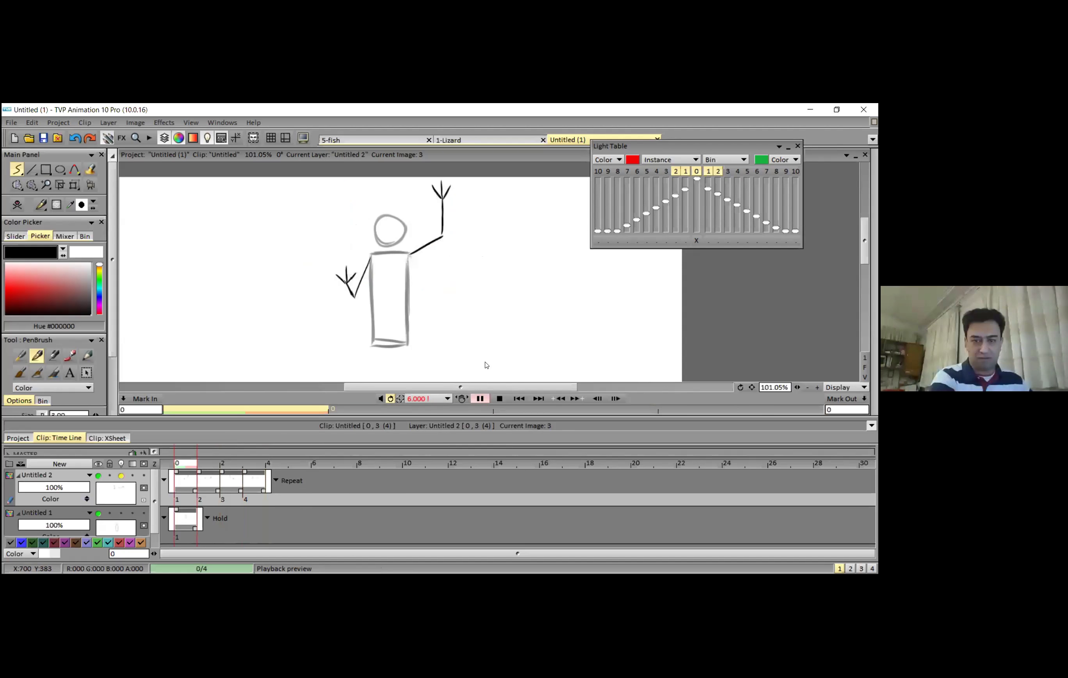
pyautogui.click(447, 399)
pyautogui.click(465, 393)
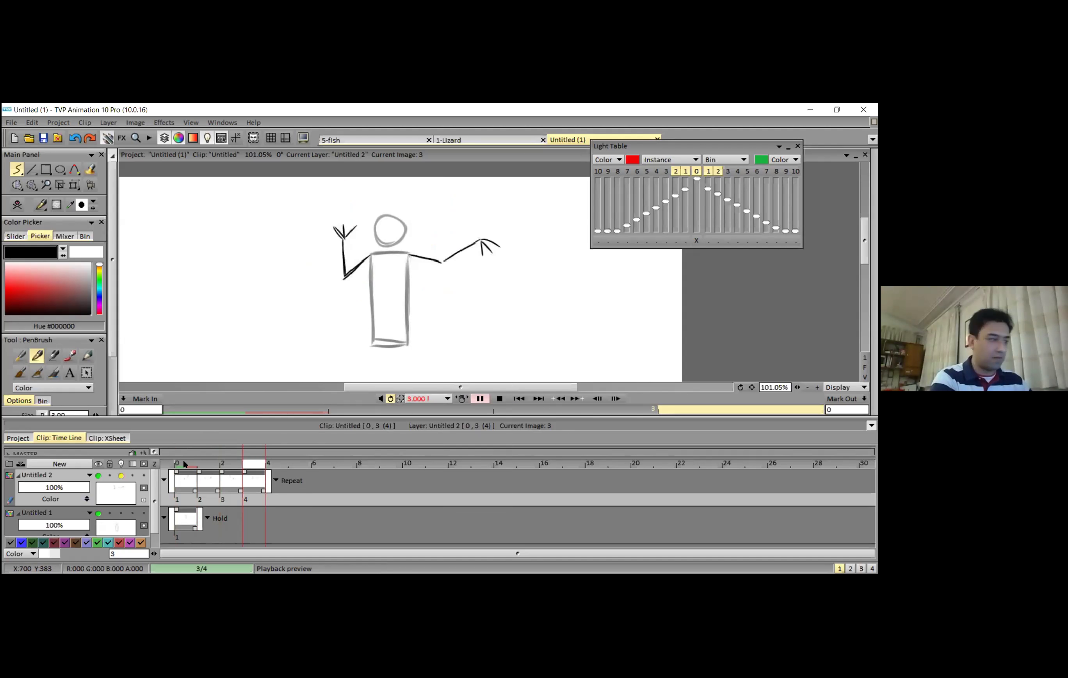
pyautogui.click(324, 243)
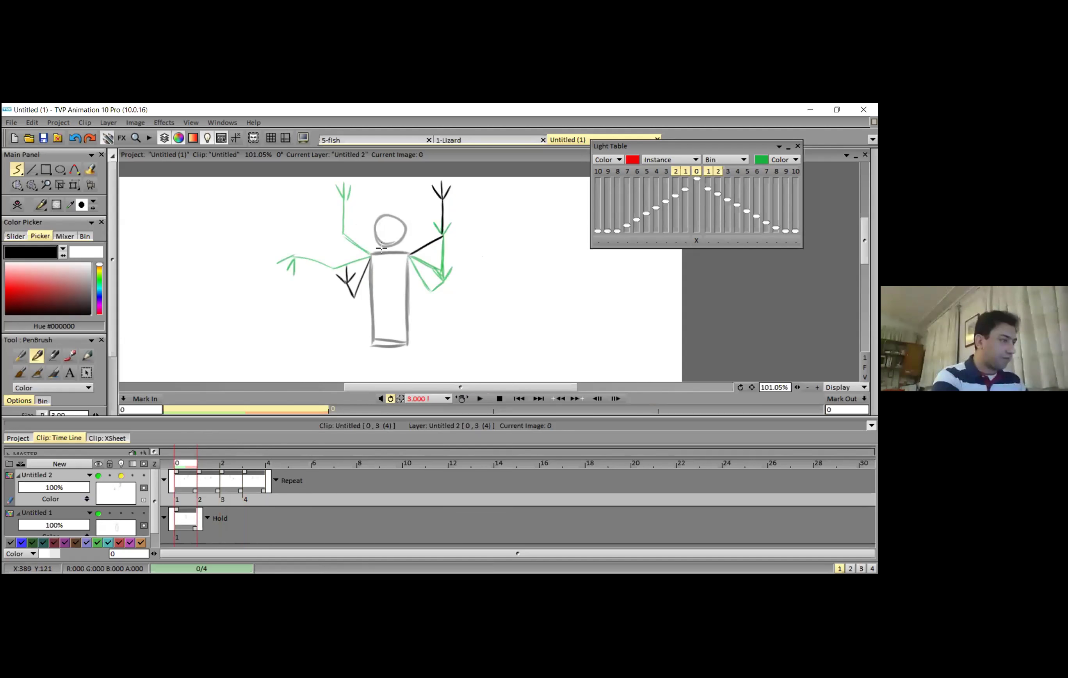
# Step: On image 0, draw the right-side leg extended downward and the left-side leg with its knee raised beside the torso
pyautogui.scroll(-3, 318, 296)
pyautogui.scroll(-1, 403, 242)
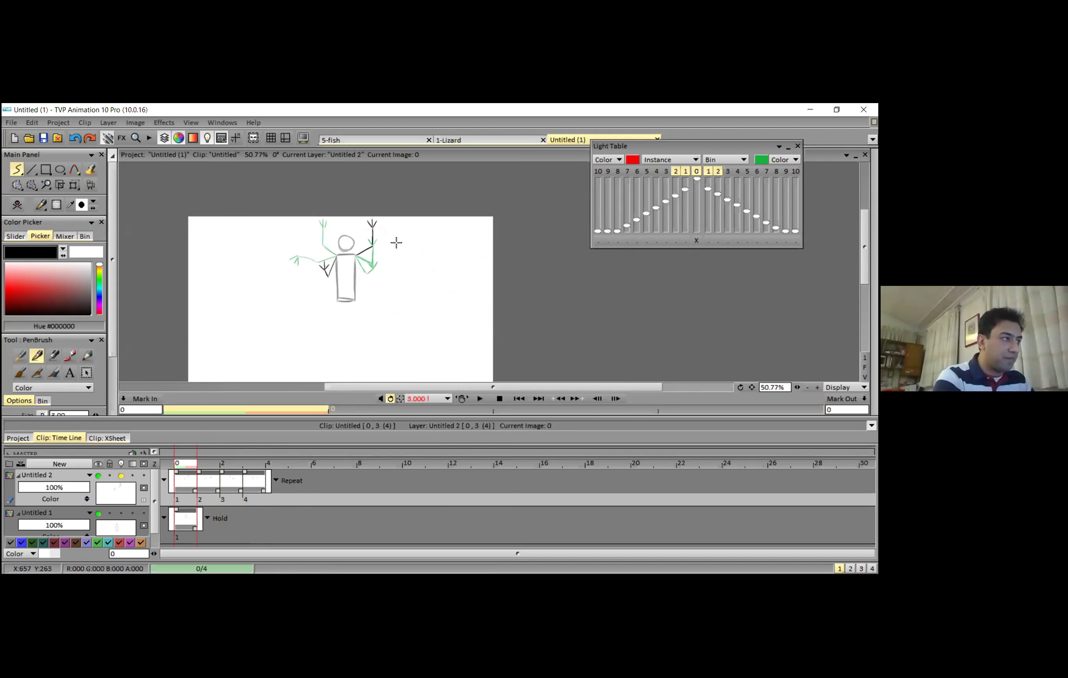
pyautogui.scroll(3, 381, 253)
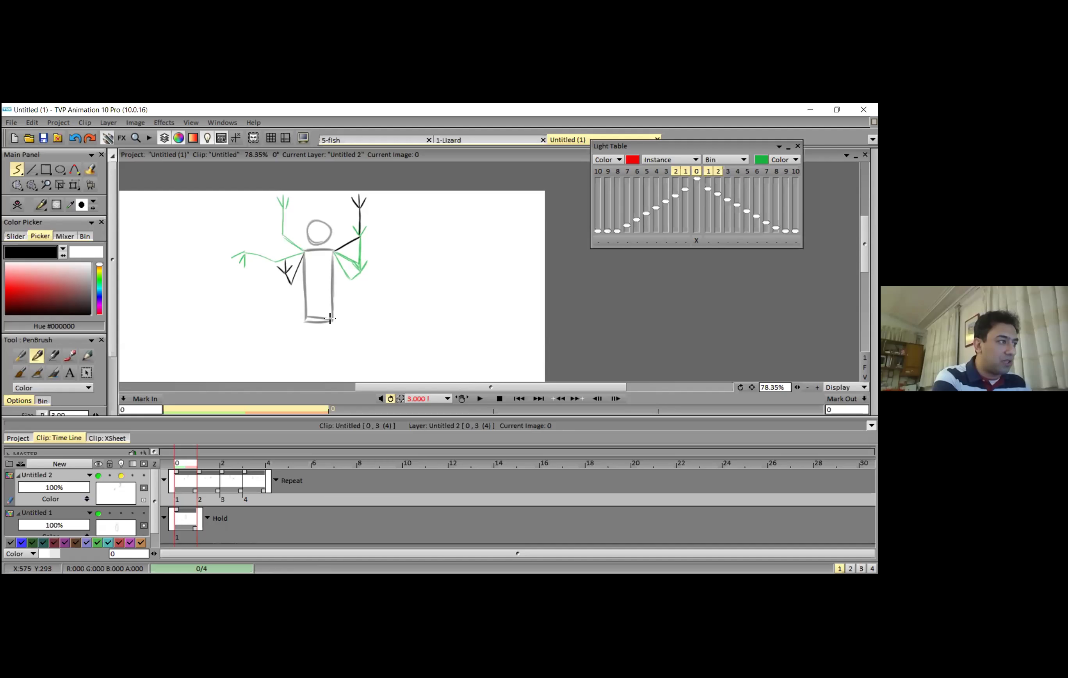
pyautogui.moveTo(337, 322)
pyautogui.mouseDown()
pyautogui.moveTo(361, 337)
pyautogui.moveTo(370, 379)
pyautogui.moveTo(360, 314)
pyautogui.moveTo(350, 330)
pyautogui.moveTo(355, 319)
pyautogui.moveTo(368, 327)
pyautogui.mouseUp()
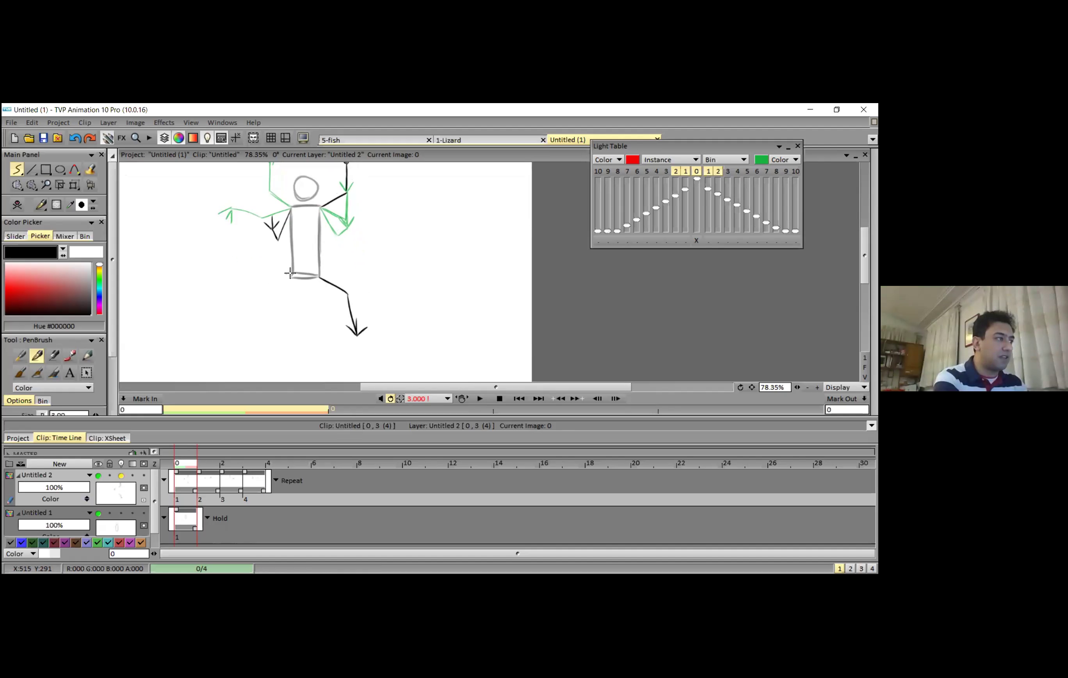
pyautogui.moveTo(289, 273)
pyautogui.mouseDown()
pyautogui.moveTo(271, 252)
pyautogui.moveTo(263, 278)
pyautogui.mouseUp()
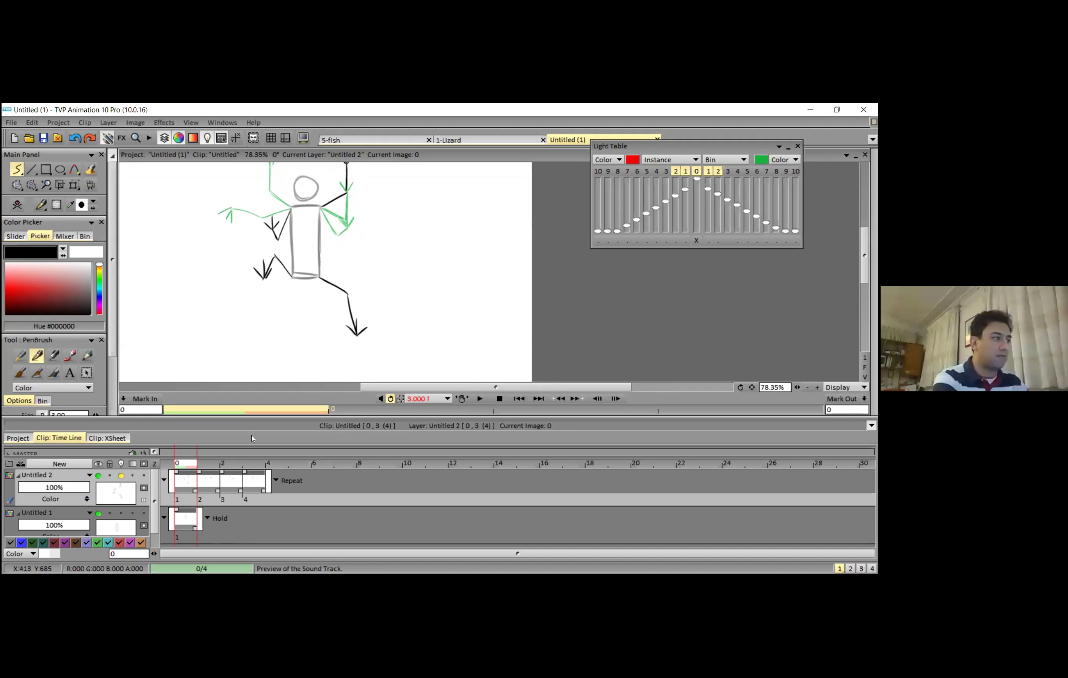
pyautogui.moveTo(331, 260); pyautogui.dragTo(313, 277)
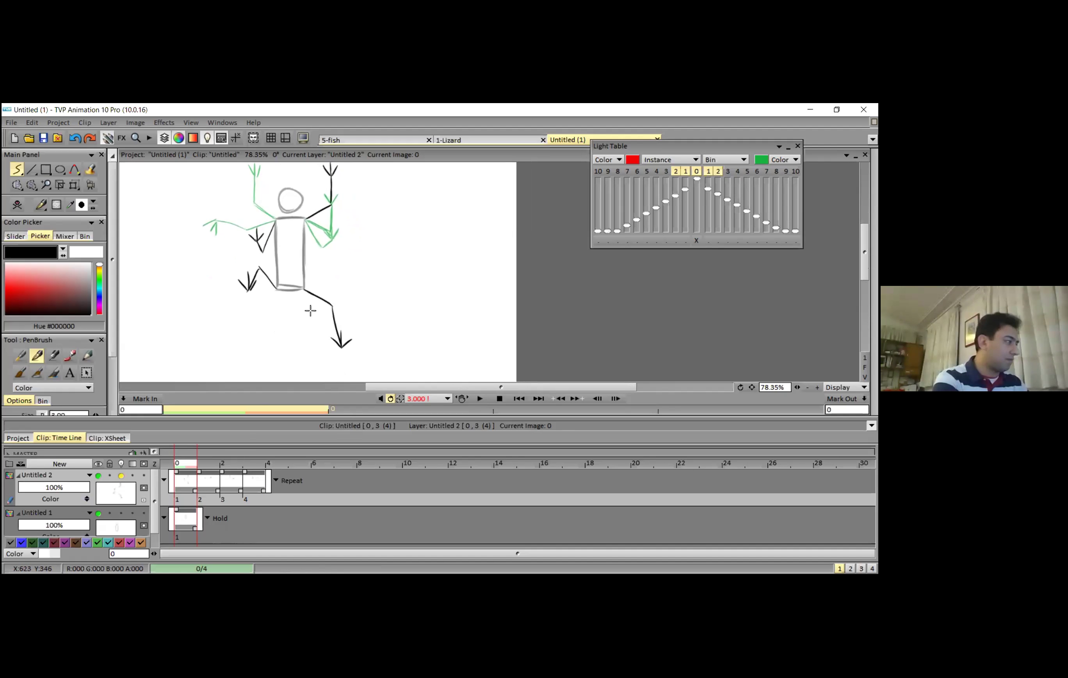
# Step: Erase the right-side leg on image 0 and redraw it slightly longer with a downward-pointing foot
pyautogui.click(88, 355)
pyautogui.moveTo(338, 346)
pyautogui.mouseDown()
pyautogui.moveTo(323, 287)
pyautogui.moveTo(329, 323)
pyautogui.moveTo(303, 290)
pyautogui.mouseUp()
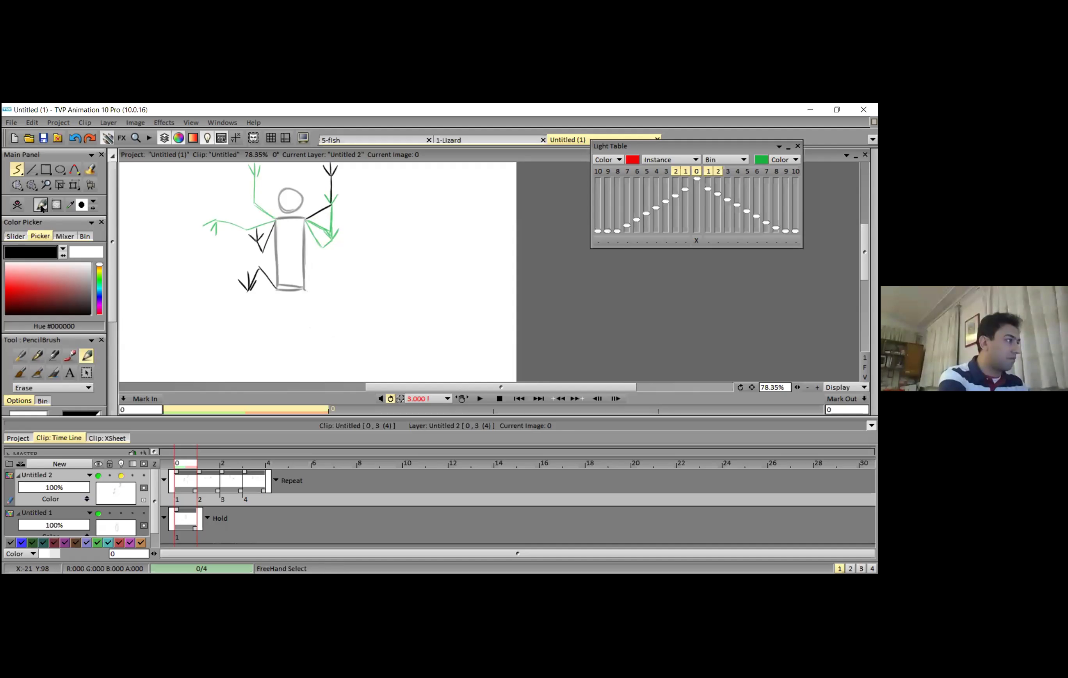
pyautogui.click(37, 356)
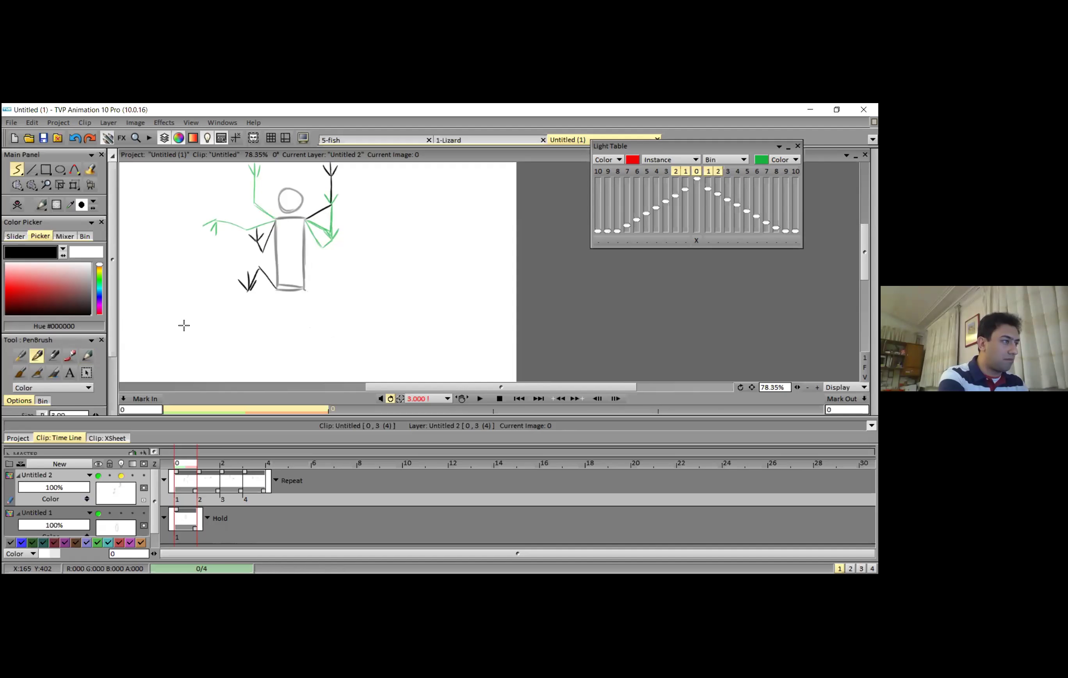
pyautogui.moveTo(302, 287)
pyautogui.mouseDown()
pyautogui.moveTo(330, 308)
pyautogui.moveTo(340, 354)
pyautogui.moveTo(353, 341)
pyautogui.mouseUp()
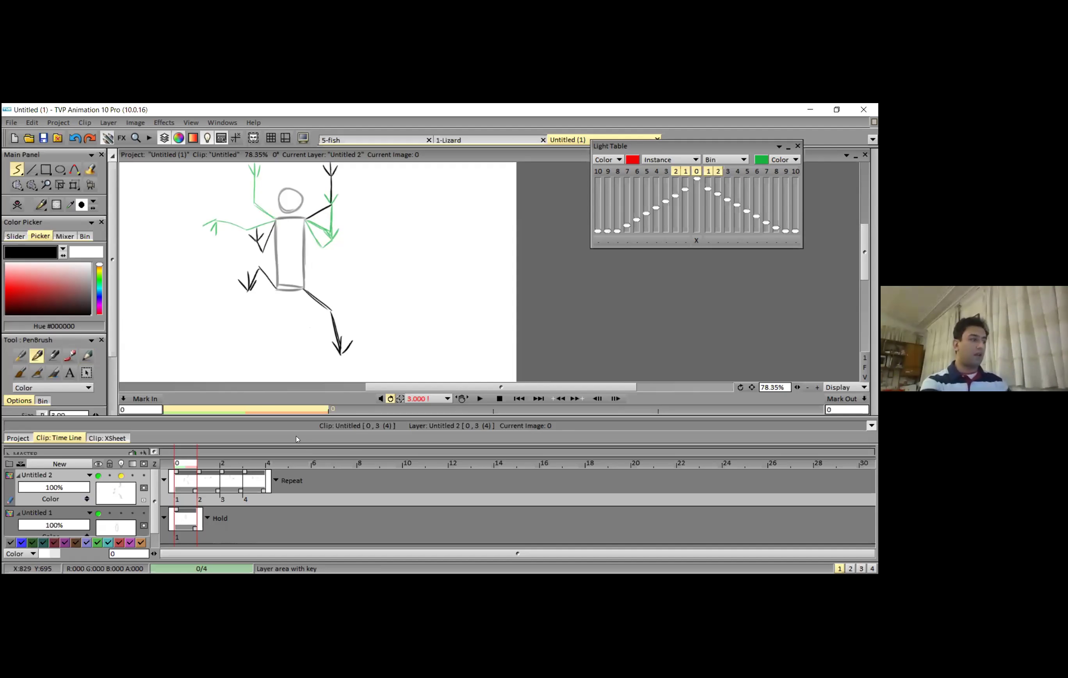
# Step: On image 1, draw the left-side leg bent with its foot pointing down and the right-side leg stretched outward
pyautogui.press('Right')
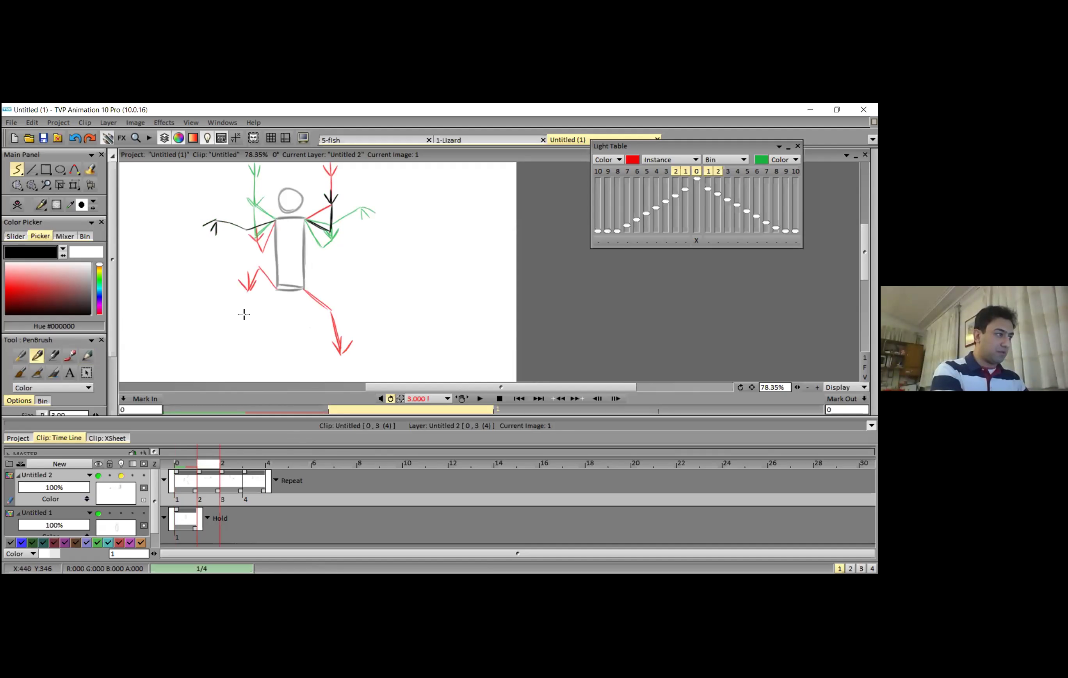
pyautogui.moveTo(239, 311)
pyautogui.mouseDown()
pyautogui.moveTo(258, 314)
pyautogui.moveTo(250, 326)
pyautogui.moveTo(259, 293)
pyautogui.moveTo(250, 323)
pyautogui.mouseUp()
pyautogui.hotkey('ctrl', 'z')
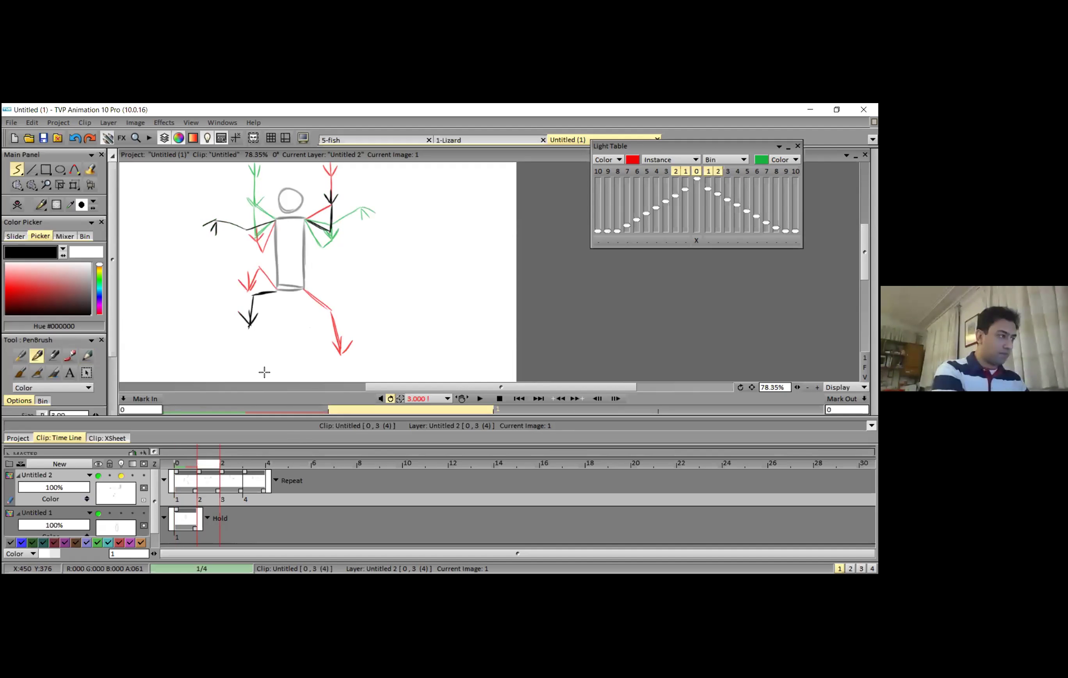
pyautogui.moveTo(306, 292); pyautogui.dragTo(383, 317)
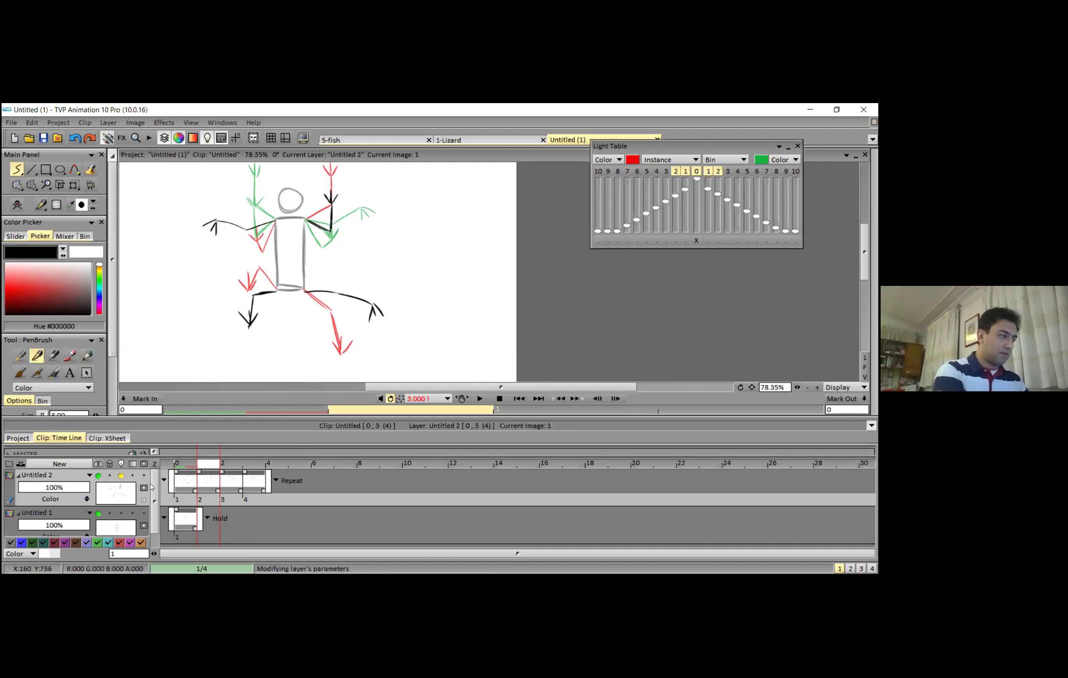
# Step: On image 2, draw the right-side leg with its knee raised and the left-side leg extended downward
pyautogui.click(240, 450)
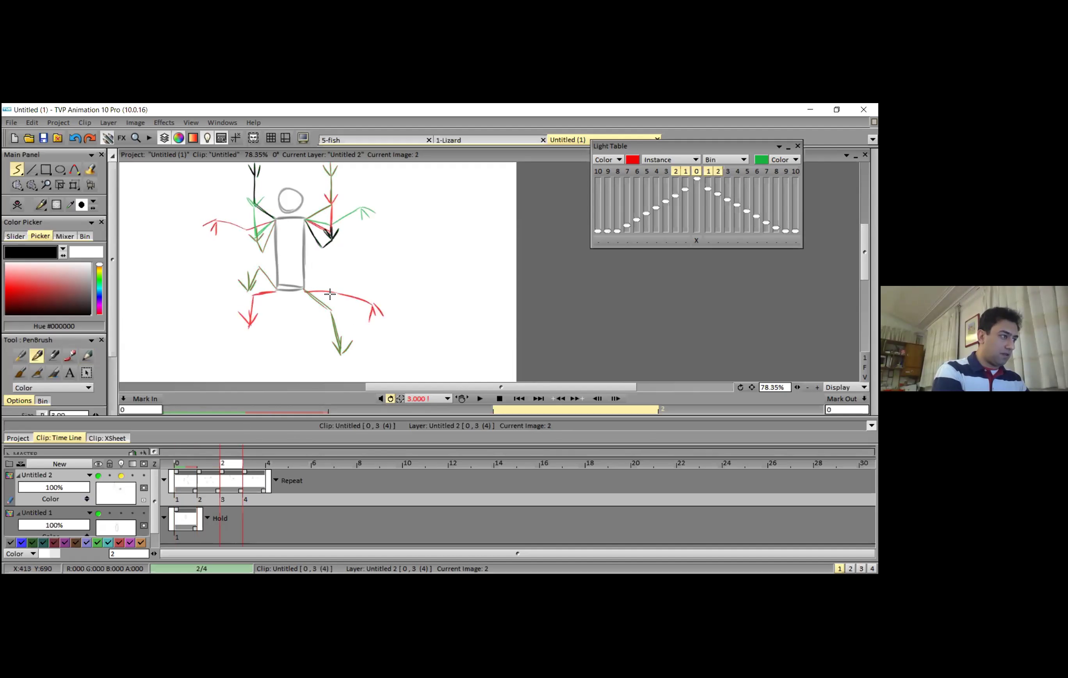
pyautogui.moveTo(326, 270)
pyautogui.mouseDown()
pyautogui.moveTo(302, 287)
pyautogui.moveTo(326, 269)
pyautogui.moveTo(333, 287)
pyautogui.moveTo(273, 289)
pyautogui.moveTo(253, 311)
pyautogui.moveTo(260, 302)
pyautogui.moveTo(244, 354)
pyautogui.mouseUp()
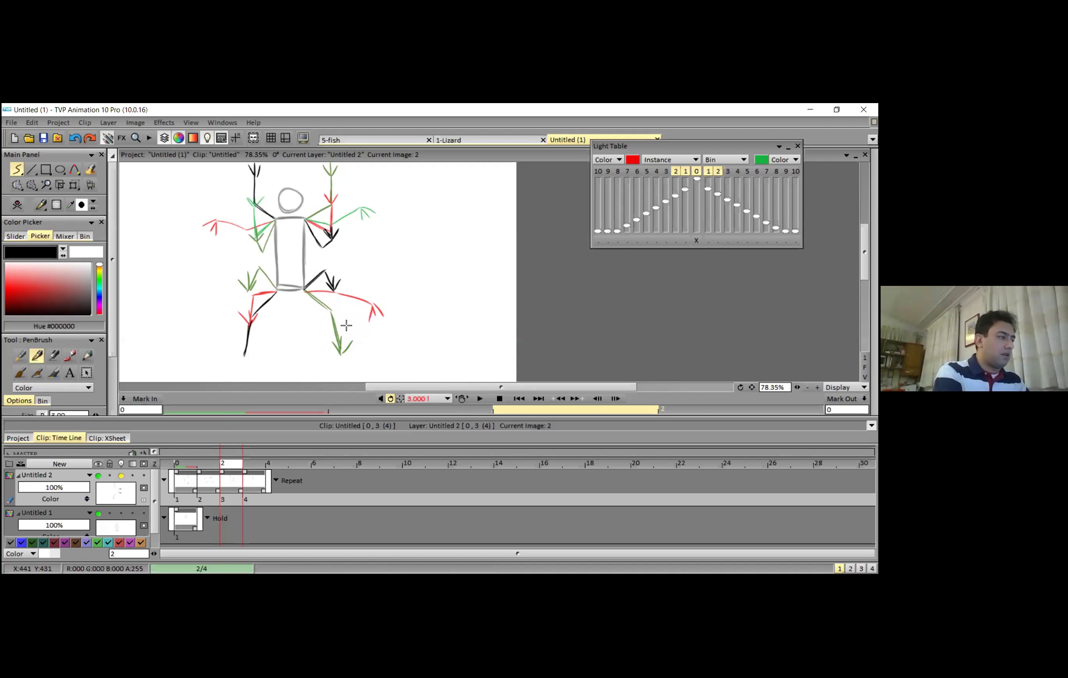
# Step: On image 3, draw the right-side leg bent with its foot pointing down and the left-side leg stretched outward
pyautogui.moveTo(185, 466); pyautogui.dragTo(249, 462)
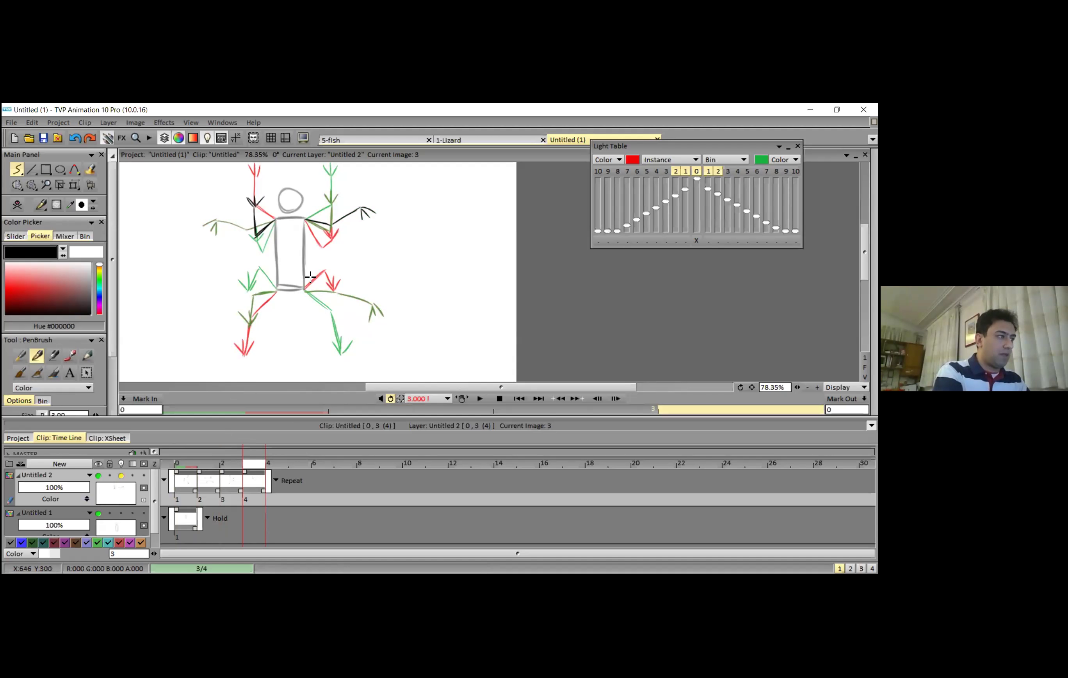
pyautogui.moveTo(302, 290); pyautogui.dragTo(331, 296)
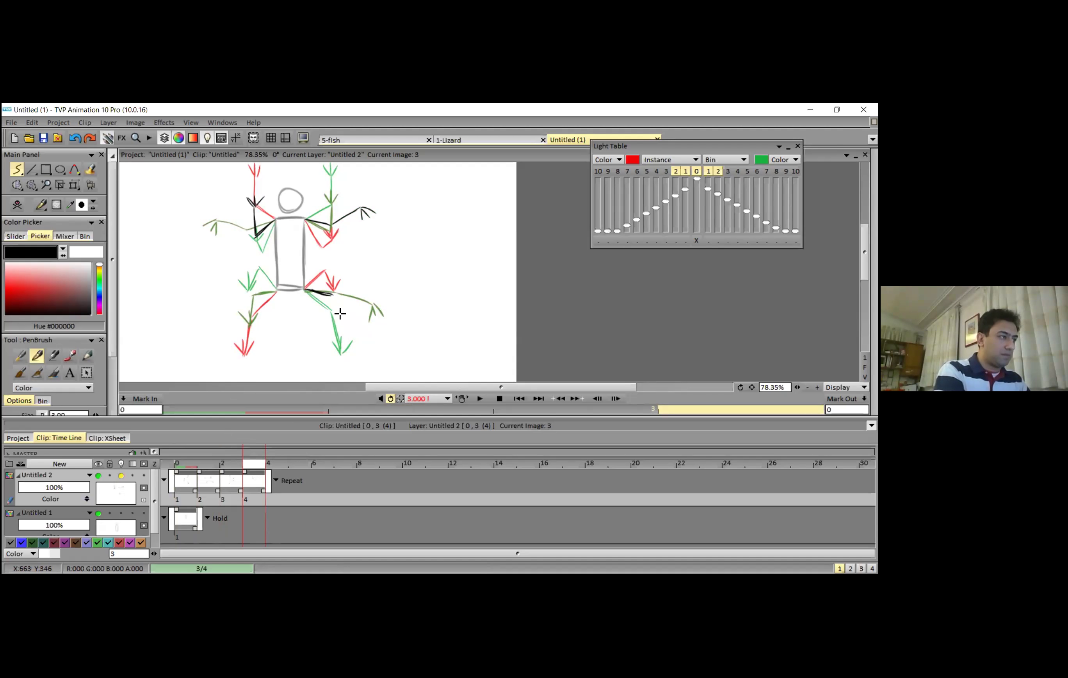
pyautogui.moveTo(332, 294)
pyautogui.mouseDown()
pyautogui.moveTo(336, 321)
pyautogui.moveTo(341, 306)
pyautogui.moveTo(345, 314)
pyautogui.moveTo(337, 329)
pyautogui.mouseUp()
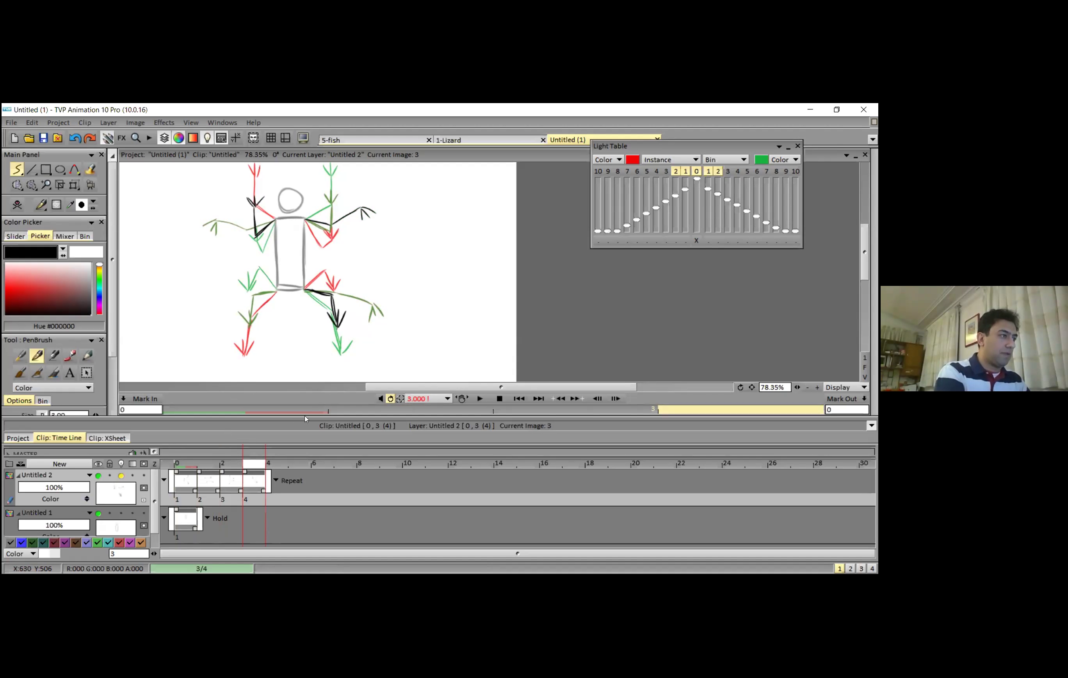
pyautogui.moveTo(276, 291)
pyautogui.mouseDown()
pyautogui.moveTo(204, 300)
pyautogui.moveTo(200, 320)
pyautogui.mouseUp()
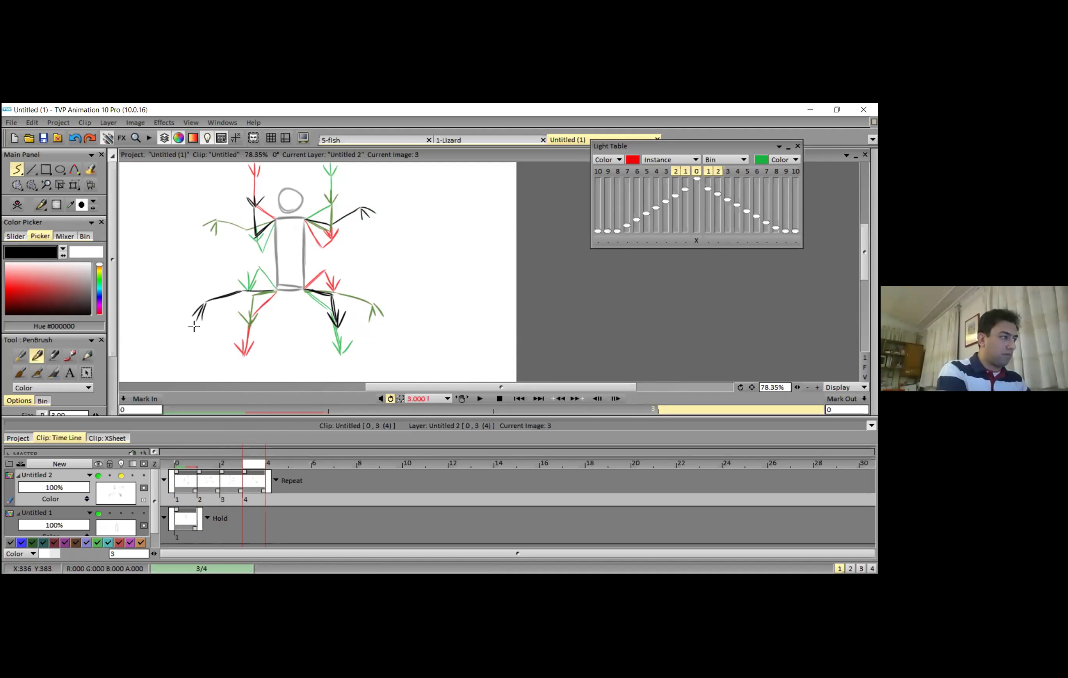
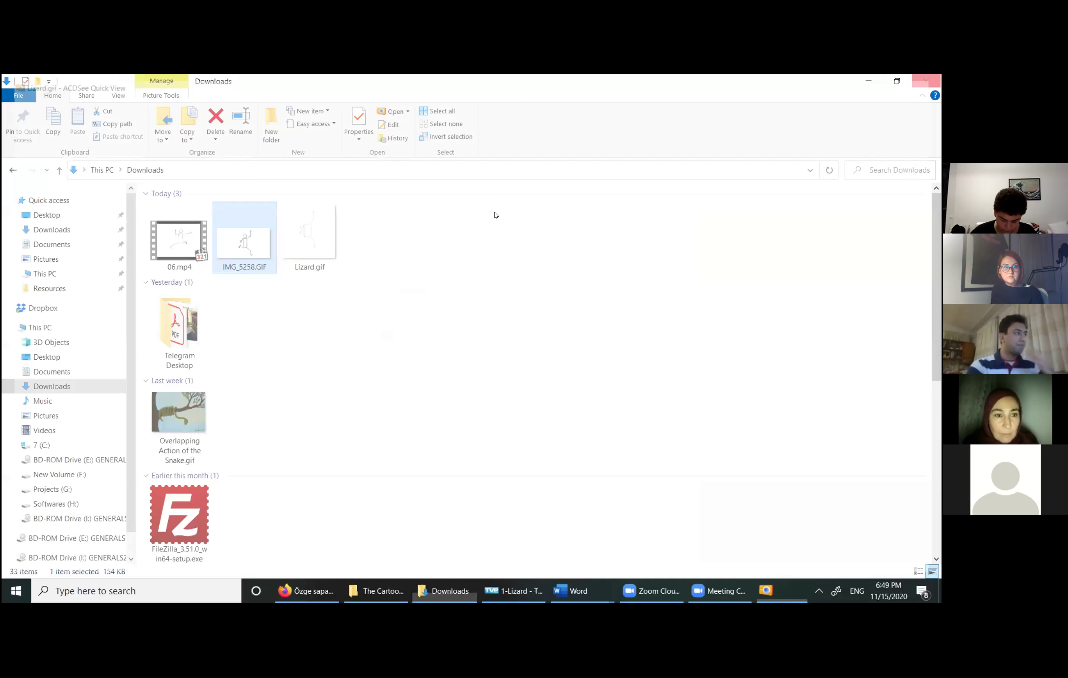
# Step: Watch the climbing animation 06.mp4 from the Downloads folder in File Explorer, and close it
pyautogui.press('Left')
pyautogui.press('Return')
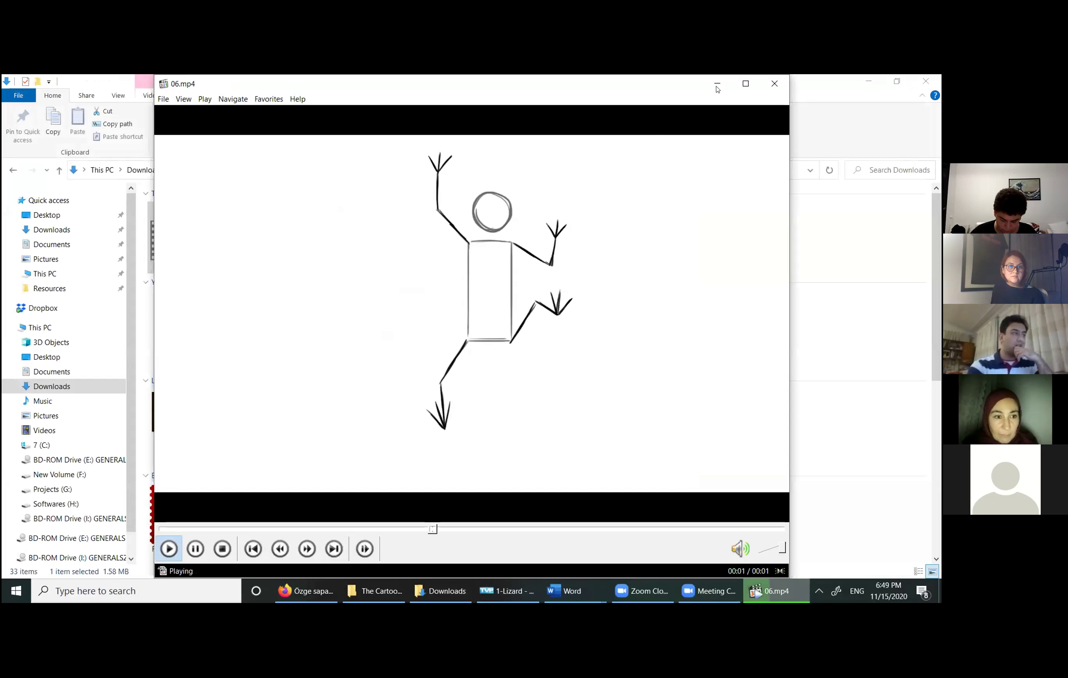
pyautogui.press('Escape')
# Step: Open Lizard.gif from the Downloads folder and play it, pausing to examine the arm and leg poses
pyautogui.press('Right')
pyautogui.press('Right')
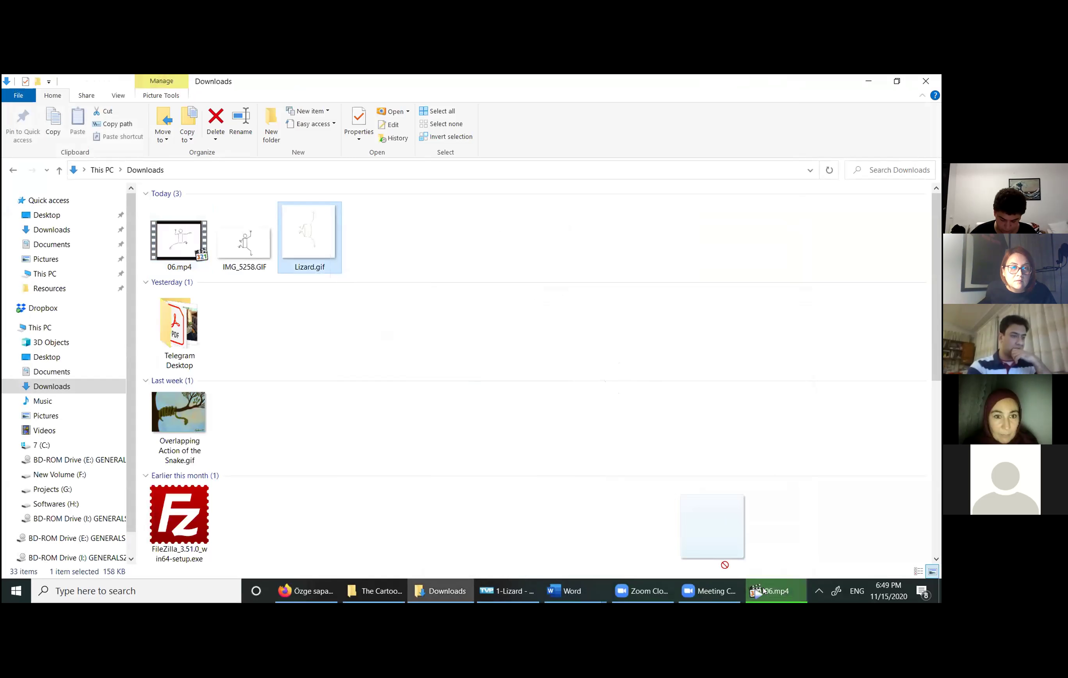
pyautogui.moveTo(768, 593)
pyautogui.press('Return')
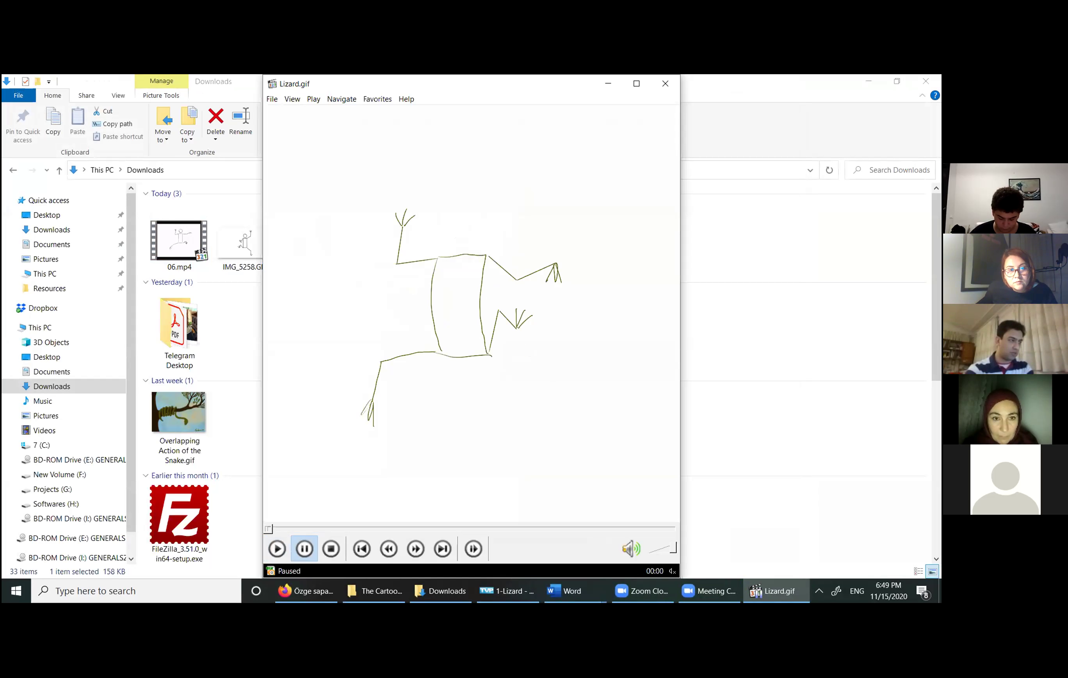
pyautogui.press('space')
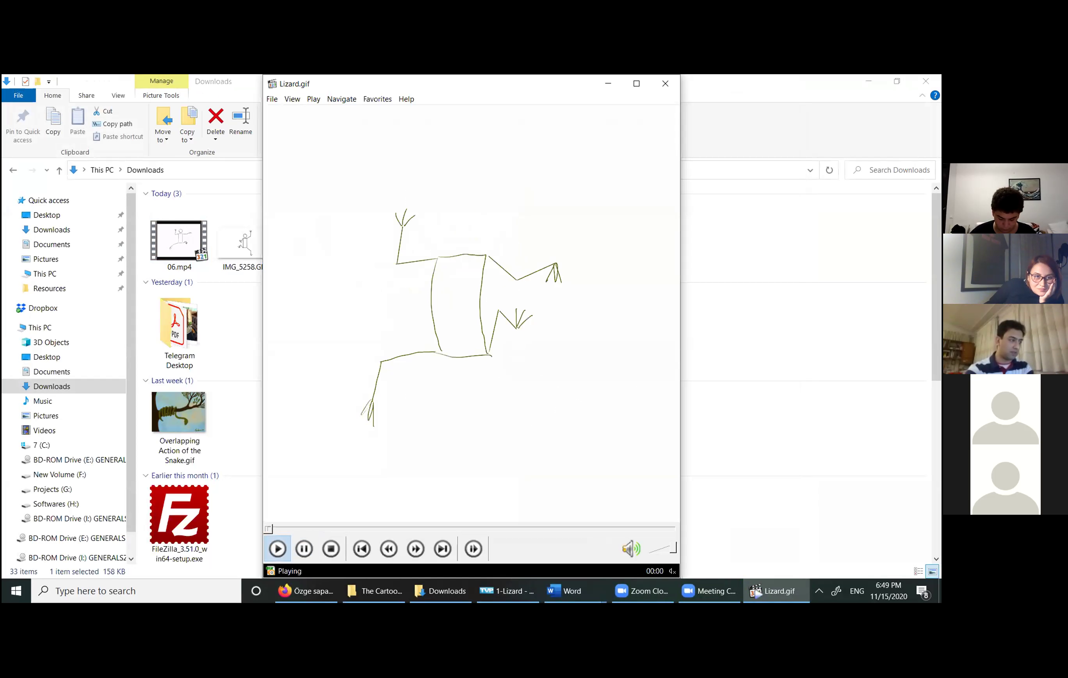
pyautogui.press('space')
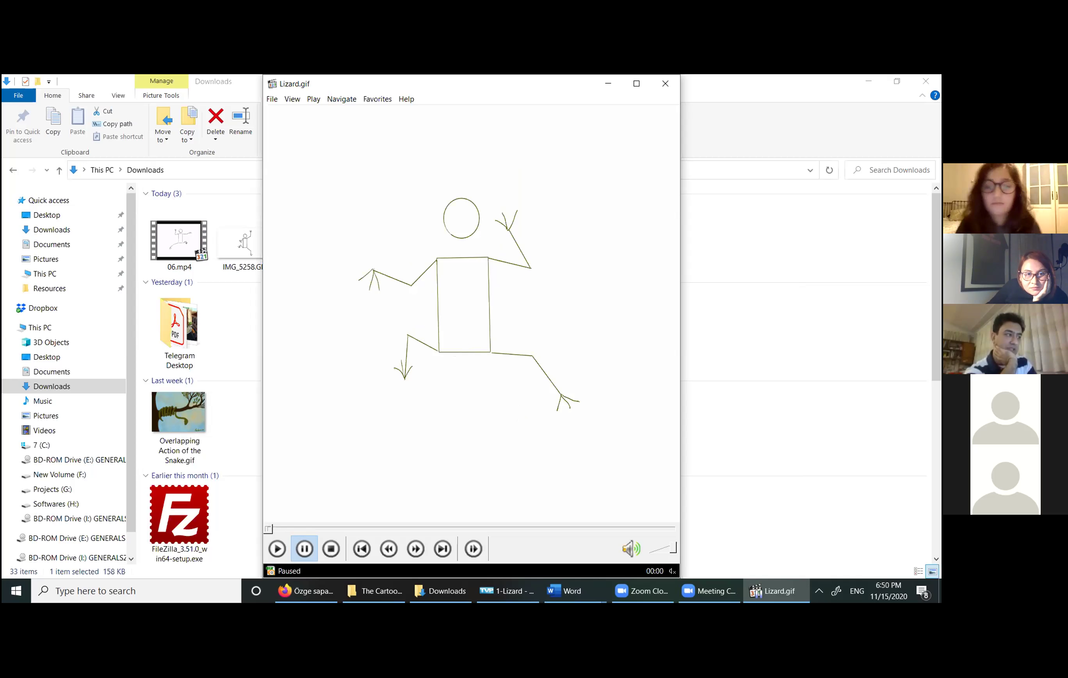
pyautogui.click(277, 548)
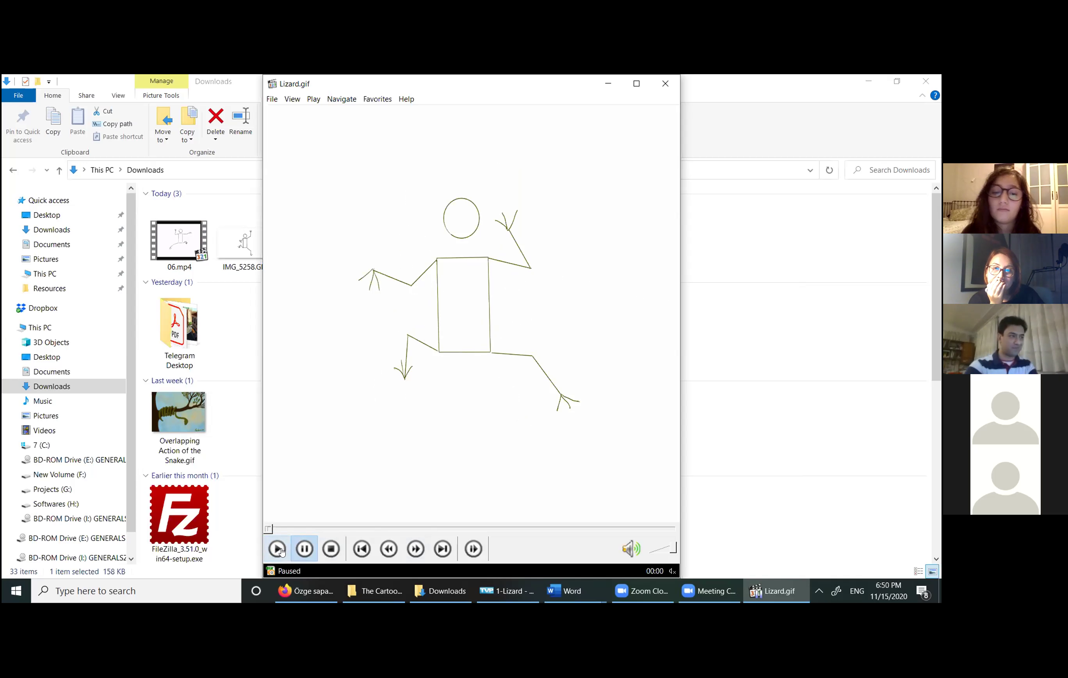
pyautogui.click(277, 548)
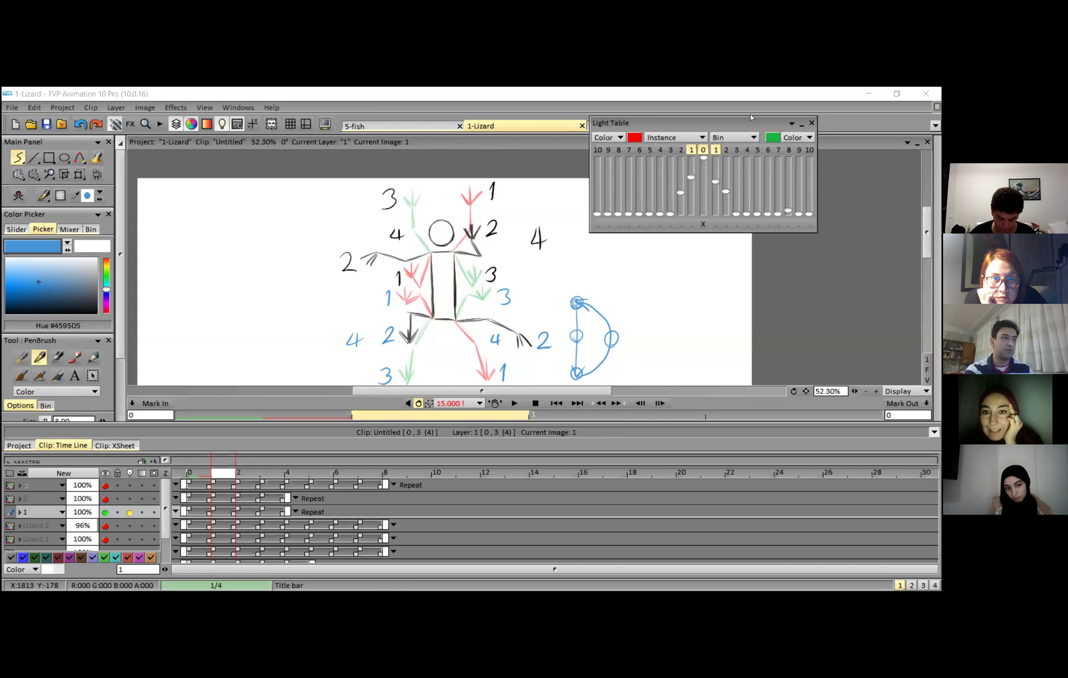
# Step: Return to the 1-Lizard project in TVPaint and undo the handwritten pose numbers and the blue arc diagram around the figure
pyautogui.click(564, 339)
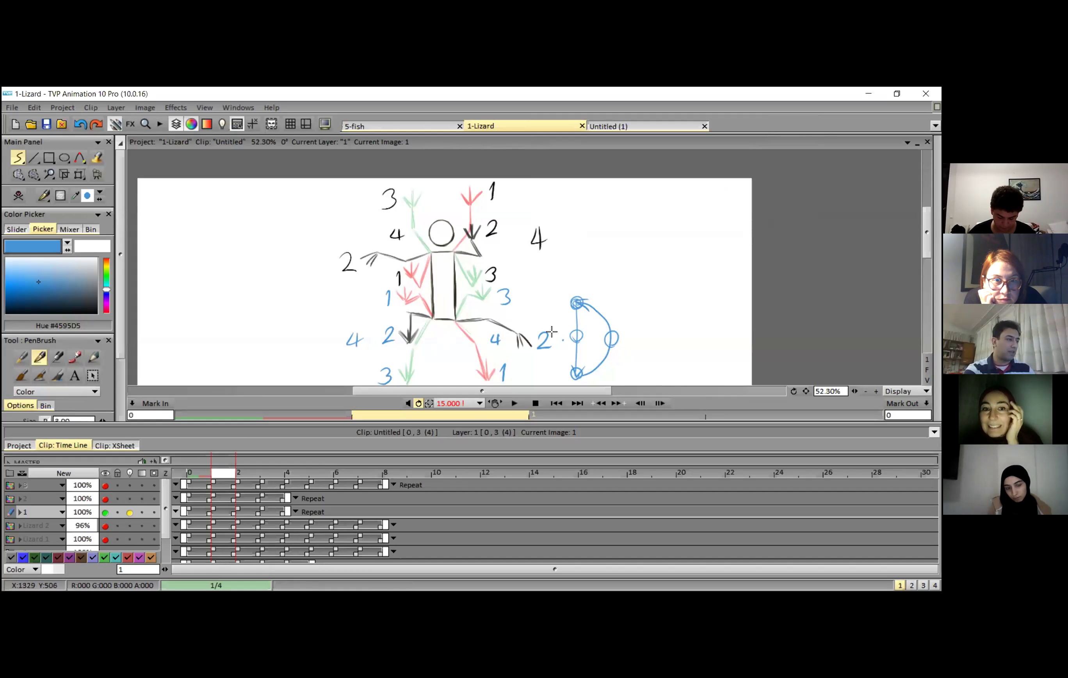
pyautogui.hotkey('ctrl', 'z')
pyautogui.hotkey('ctrl', 'z')
pyautogui.hotkey('ctrl', 'z')
pyautogui.hotkey('ctrl', 'z')
pyautogui.hotkey('ctrl', 'z')
pyautogui.hotkey('ctrl', 'z')
pyautogui.hotkey('ctrl', 'z')
pyautogui.hotkey('ctrl', 'z')
pyautogui.hotkey('ctrl', 'z')
pyautogui.hotkey('ctrl', 'z')
pyautogui.hotkey('ctrl', 'z')
pyautogui.hotkey('ctrl', 'z')
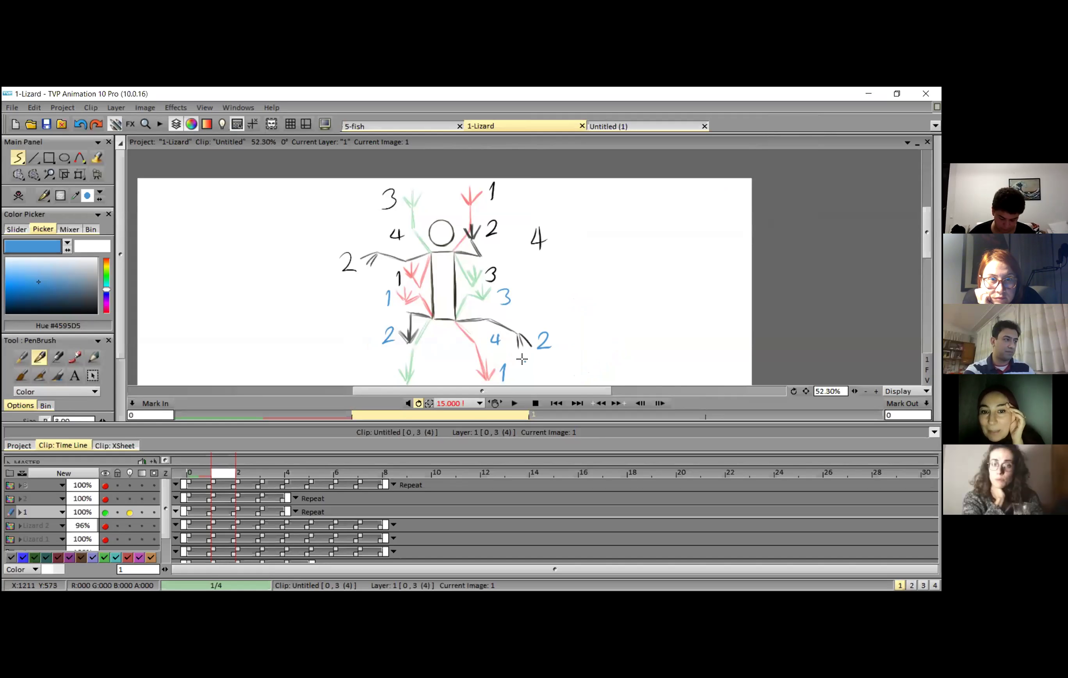
pyautogui.hotkey('ctrl', 'z')
pyautogui.hotkey('ctrl', 'z')
pyautogui.hotkey('ctrl', 'z')
pyautogui.hotkey('ctrl', 'z')
pyautogui.hotkey('ctrl', 'z')
pyautogui.hotkey('ctrl', 'z')
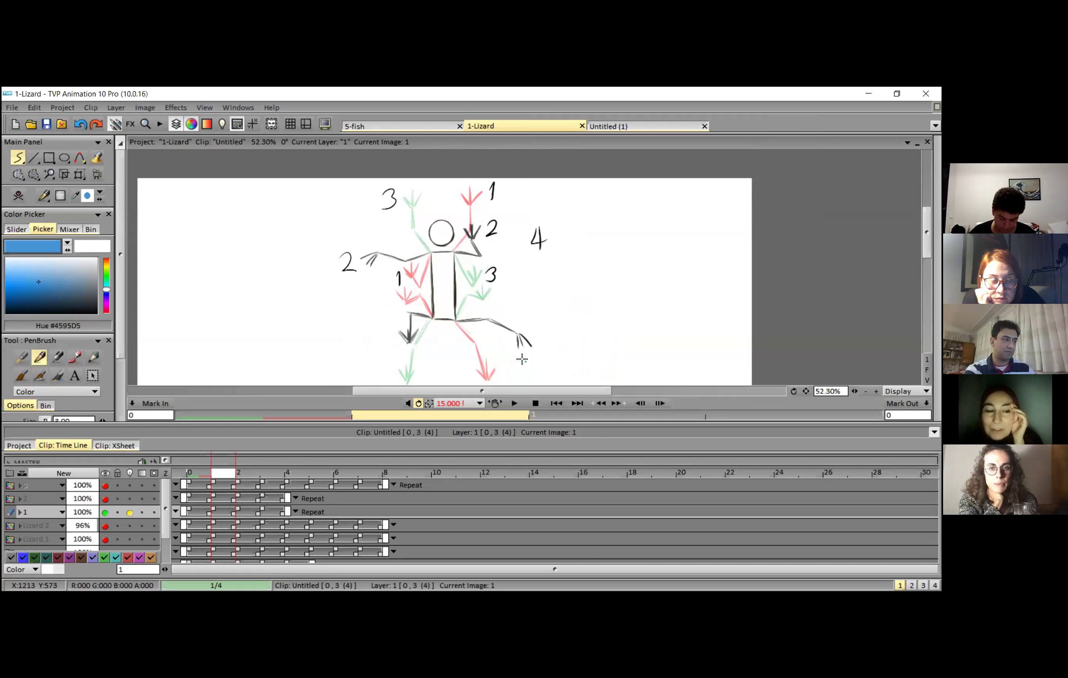
pyautogui.hotkey('ctrl', 'z')
pyautogui.hotkey('ctrl', 'z')
pyautogui.hotkey('ctrl', 'z')
pyautogui.hotkey('ctrl', 'z')
pyautogui.hotkey('ctrl', 'z')
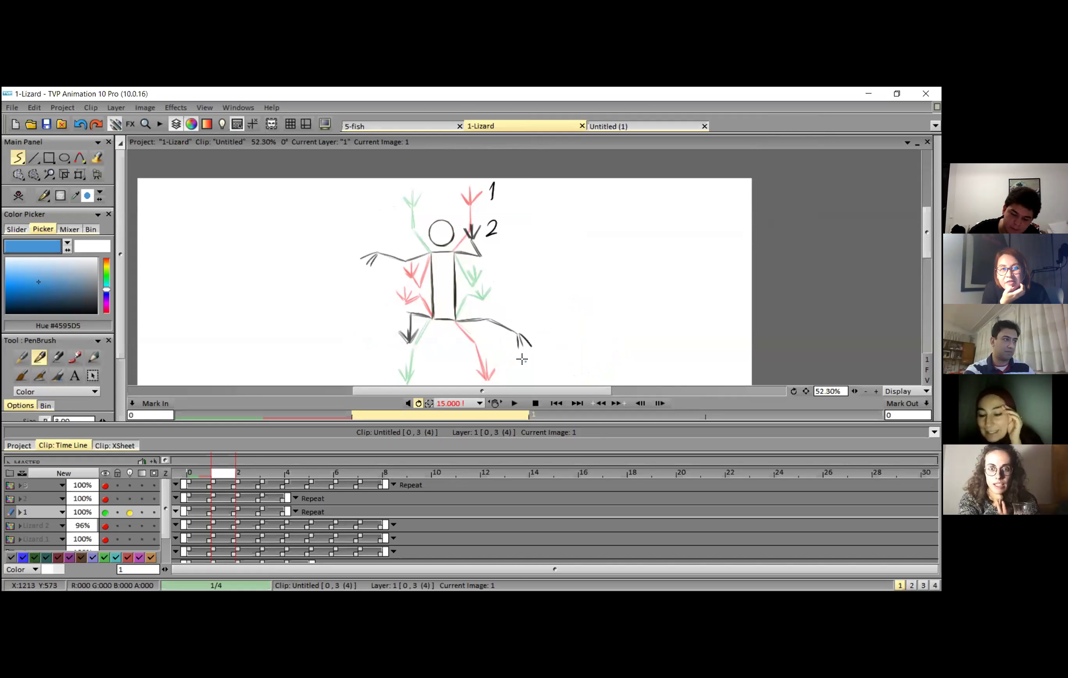
pyautogui.hotkey('ctrl', 'z')
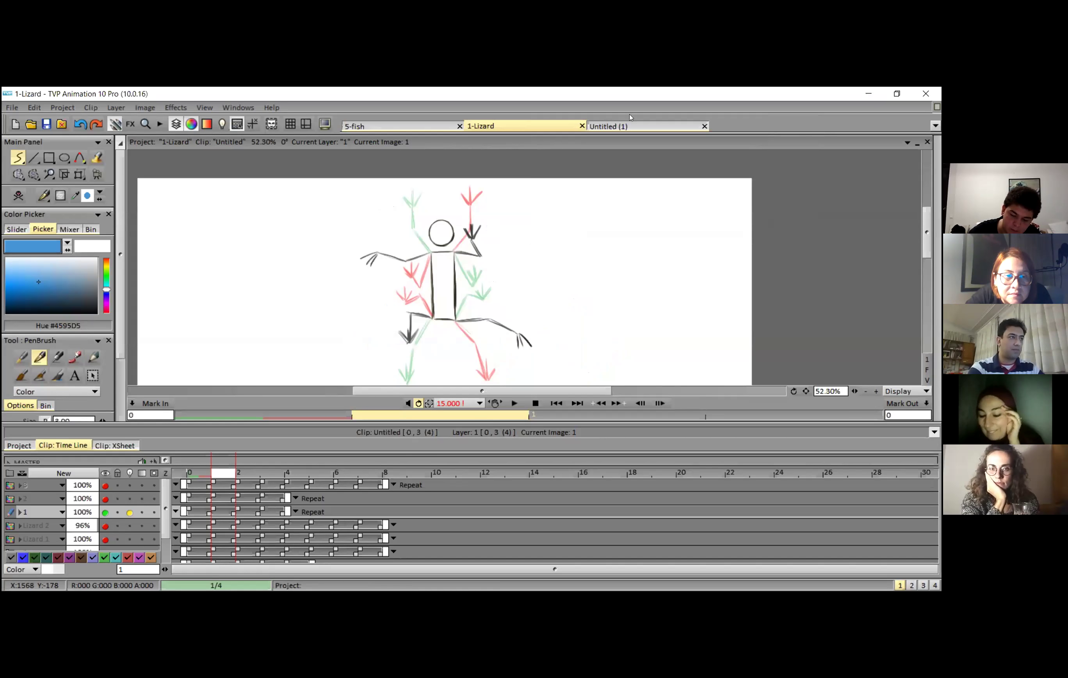
# Step: Switch to the Untitled (1) project with the stick-figure climbing animation
pyautogui.click(619, 129)
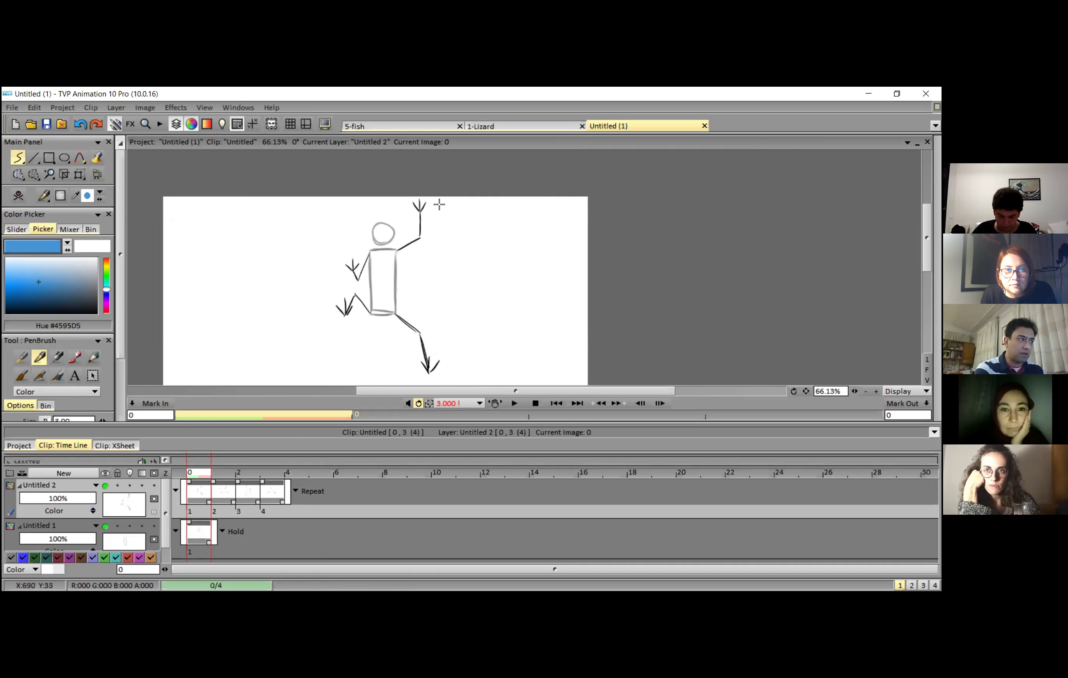
# Step: Draw blue looping motion arrows, each with a straight line and an outward arc, beside both hands and both feet of the figure
pyautogui.moveTo(433, 206)
pyautogui.mouseDown()
pyautogui.moveTo(435, 272)
pyautogui.moveTo(462, 251)
pyautogui.moveTo(462, 217)
pyautogui.moveTo(435, 203)
pyautogui.moveTo(447, 199)
pyautogui.moveTo(427, 200)
pyautogui.moveTo(446, 214)
pyautogui.mouseUp()
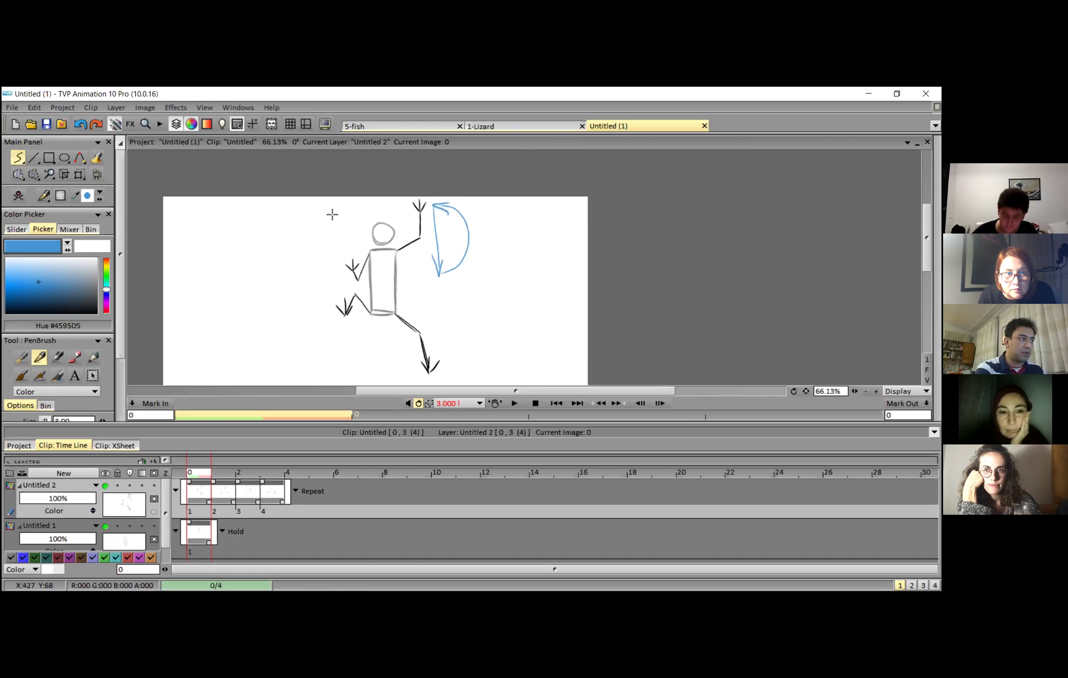
pyautogui.moveTo(334, 213)
pyautogui.mouseDown()
pyautogui.moveTo(333, 278)
pyautogui.moveTo(298, 244)
pyautogui.moveTo(319, 215)
pyautogui.moveTo(331, 211)
pyautogui.moveTo(330, 224)
pyautogui.mouseUp()
pyautogui.moveTo(326, 316)
pyautogui.mouseDown()
pyautogui.moveTo(323, 306)
pyautogui.moveTo(330, 368)
pyautogui.moveTo(283, 334)
pyautogui.moveTo(315, 299)
pyautogui.moveTo(329, 300)
pyautogui.mouseUp()
pyautogui.moveTo(329, 302); pyautogui.dragTo(317, 315)
pyautogui.moveTo(443, 311)
pyautogui.mouseDown()
pyautogui.moveTo(443, 368)
pyautogui.moveTo(457, 366)
pyautogui.moveTo(469, 321)
pyautogui.moveTo(446, 309)
pyautogui.mouseUp()
pyautogui.moveTo(446, 309); pyautogui.dragTo(456, 319)
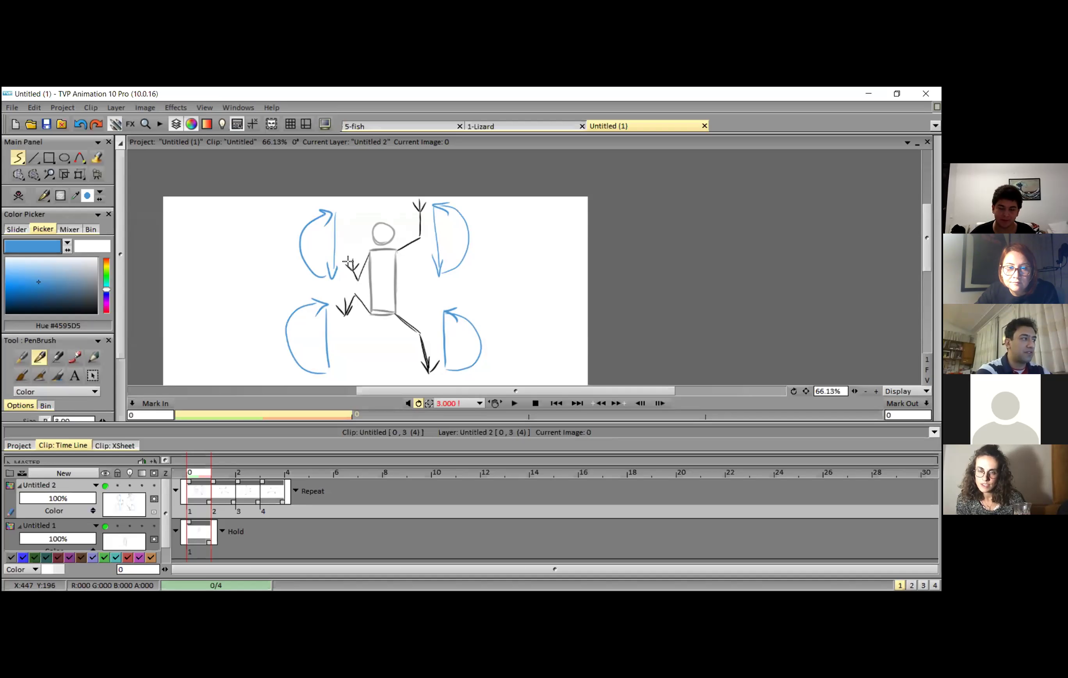
# Step: Circle the key positions along the left-side hand and right-side foot arcs in blue, and annotate them with the numbers 1 and 3 and an arrow
pyautogui.moveTo(349, 266)
pyautogui.mouseDown()
pyautogui.moveTo(326, 274)
pyautogui.moveTo(337, 267)
pyautogui.mouseUp()
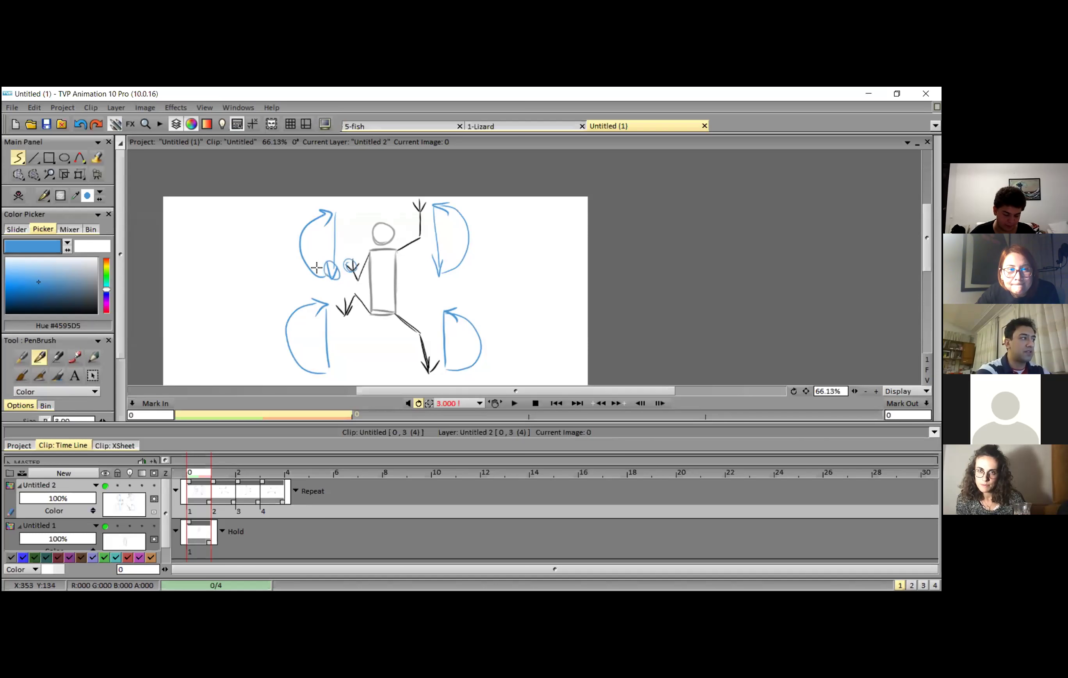
pyautogui.moveTo(288, 239); pyautogui.dragTo(290, 242)
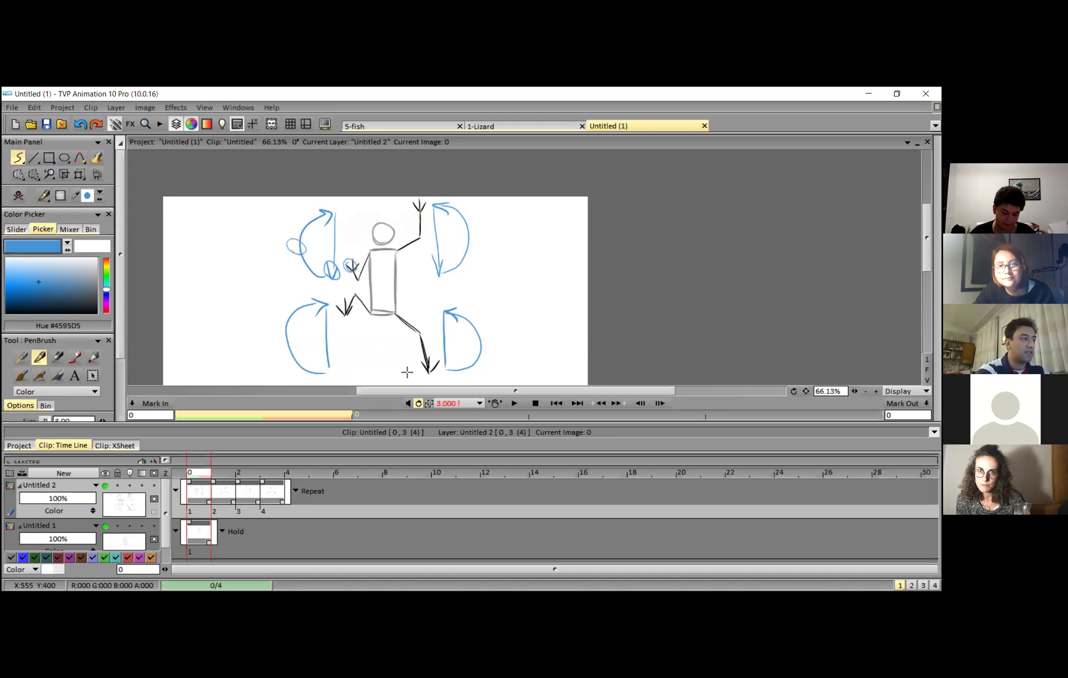
pyautogui.moveTo(422, 358); pyautogui.dragTo(424, 360)
pyautogui.moveTo(443, 359); pyautogui.dragTo(475, 348)
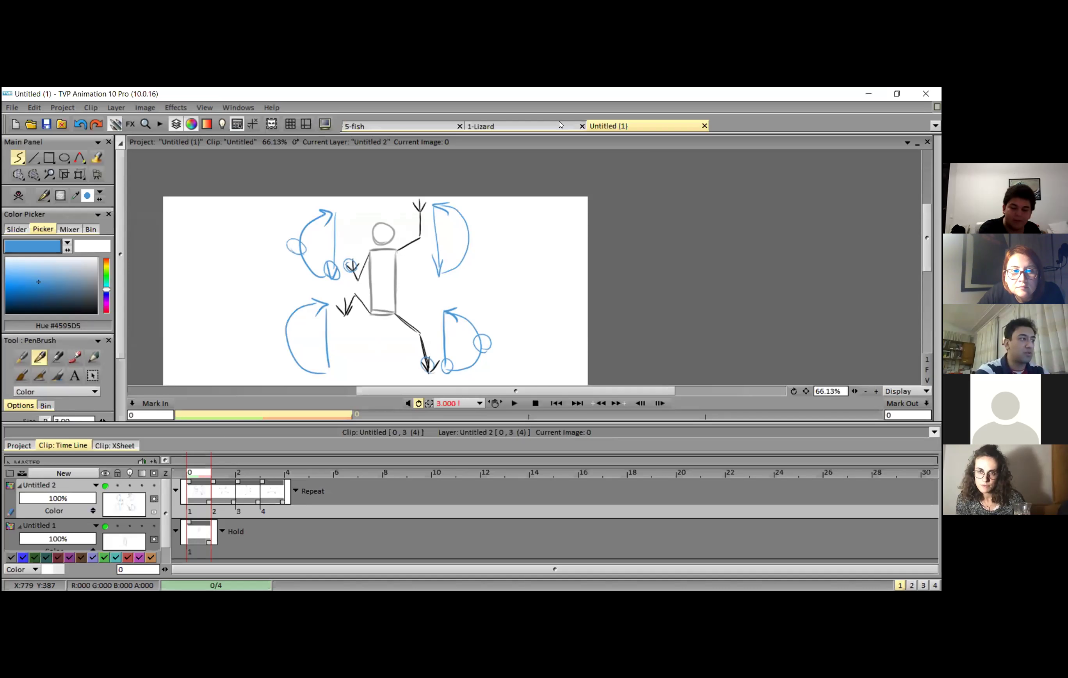
pyautogui.moveTo(379, 345); pyautogui.dragTo(372, 379)
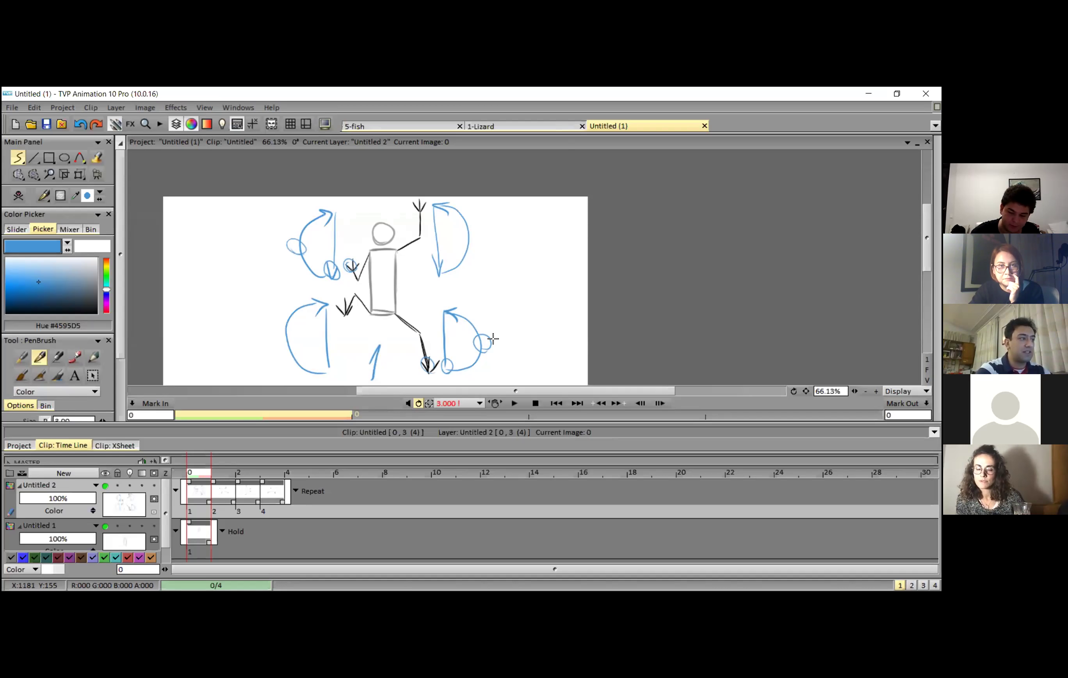
pyautogui.moveTo(551, 249)
pyautogui.mouseDown()
pyautogui.moveTo(565, 257)
pyautogui.moveTo(555, 275)
pyautogui.mouseUp()
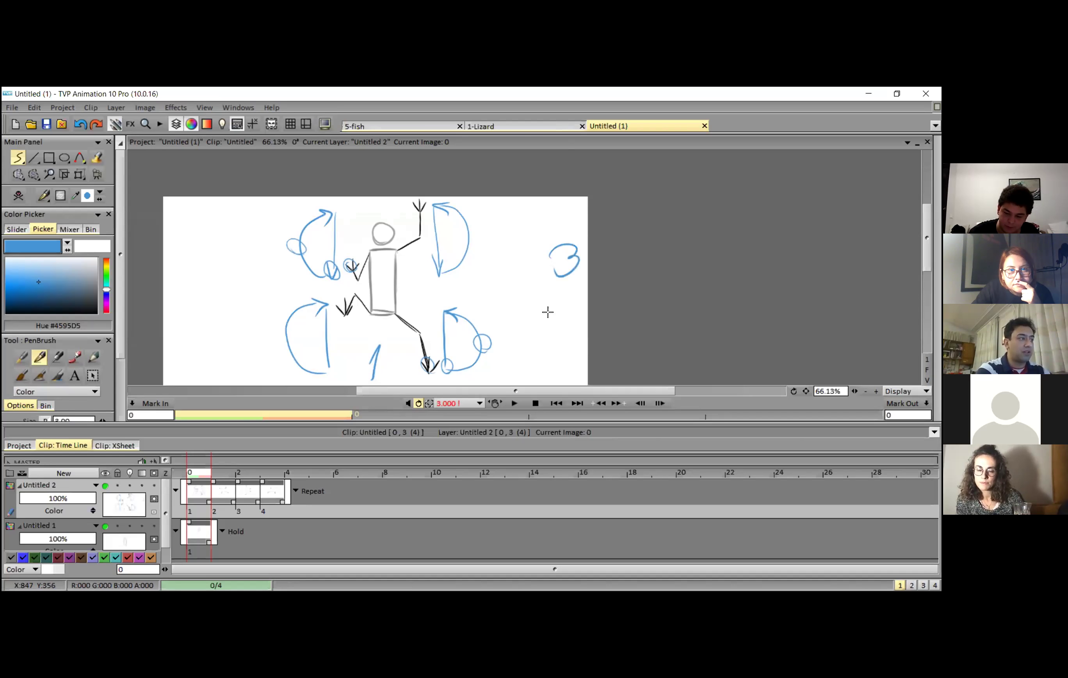
pyautogui.moveTo(421, 358)
pyautogui.mouseDown()
pyautogui.moveTo(455, 356)
pyautogui.moveTo(450, 367)
pyautogui.moveTo(482, 353)
pyautogui.moveTo(443, 305)
pyautogui.moveTo(489, 287)
pyautogui.mouseUp()
pyautogui.moveTo(546, 267)
pyautogui.mouseDown()
pyautogui.moveTo(510, 268)
pyautogui.moveTo(522, 288)
pyautogui.mouseUp()
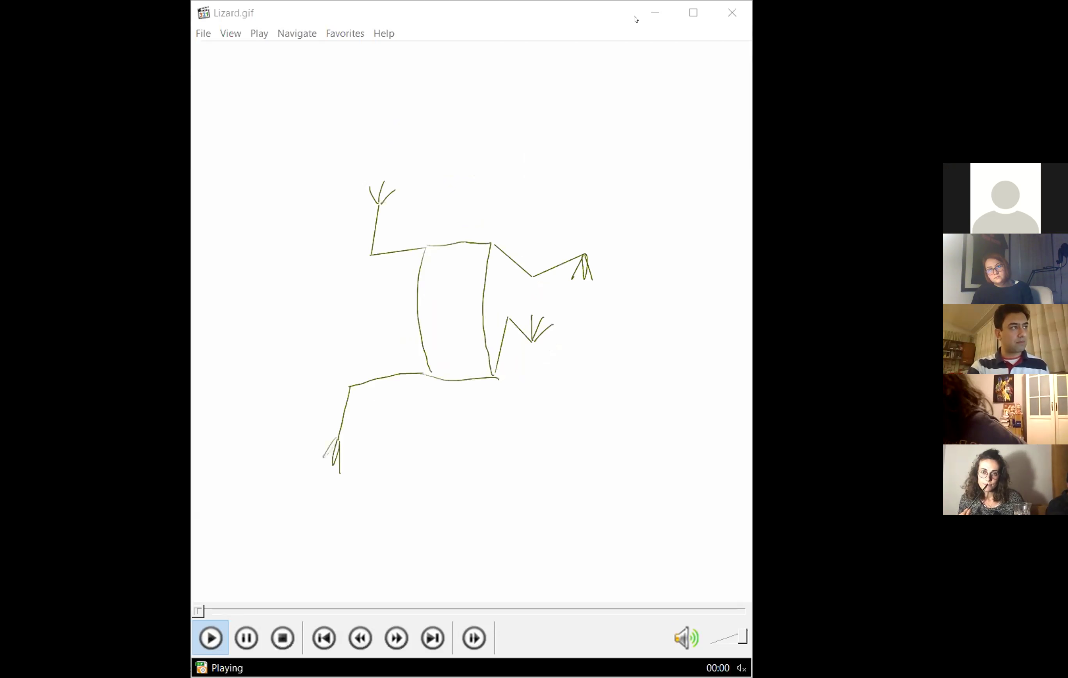
# Step: Close Lizard.gif and undo all the blue arcs, circles and numbers drawn around the figure
pyautogui.click(740, 13)
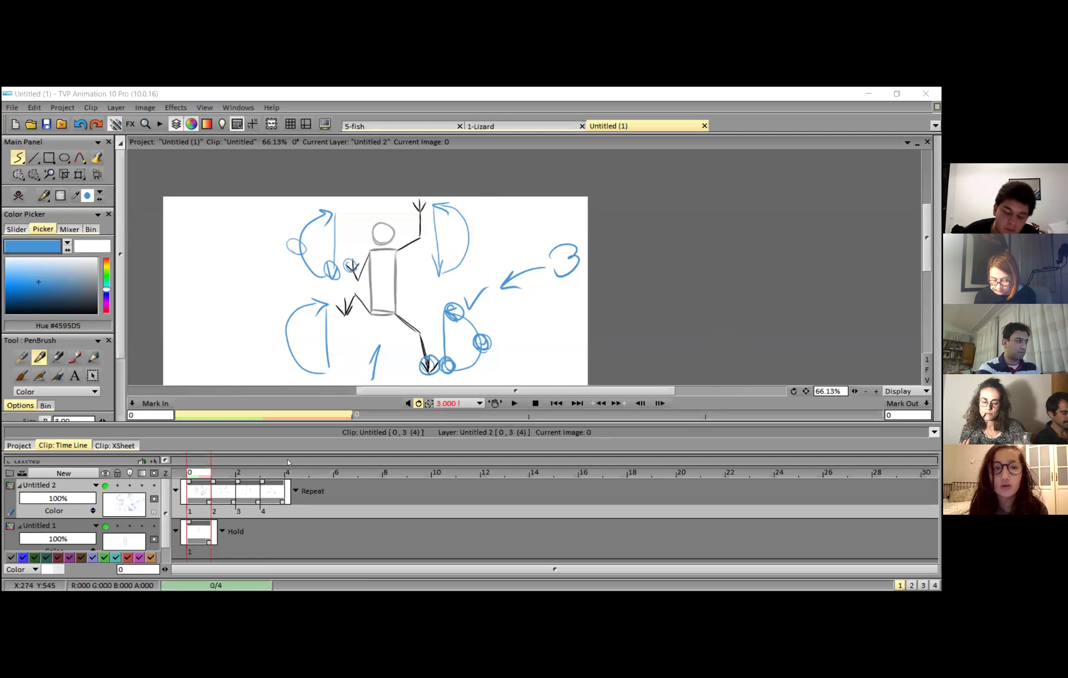
pyautogui.hotkey('ctrl', 'z')
pyautogui.hotkey('ctrl', 'z')
pyautogui.hotkey('ctrl', 'z')
pyautogui.hotkey('ctrl', 'z')
pyautogui.hotkey('ctrl', 'z')
pyautogui.hotkey('ctrl', 'z')
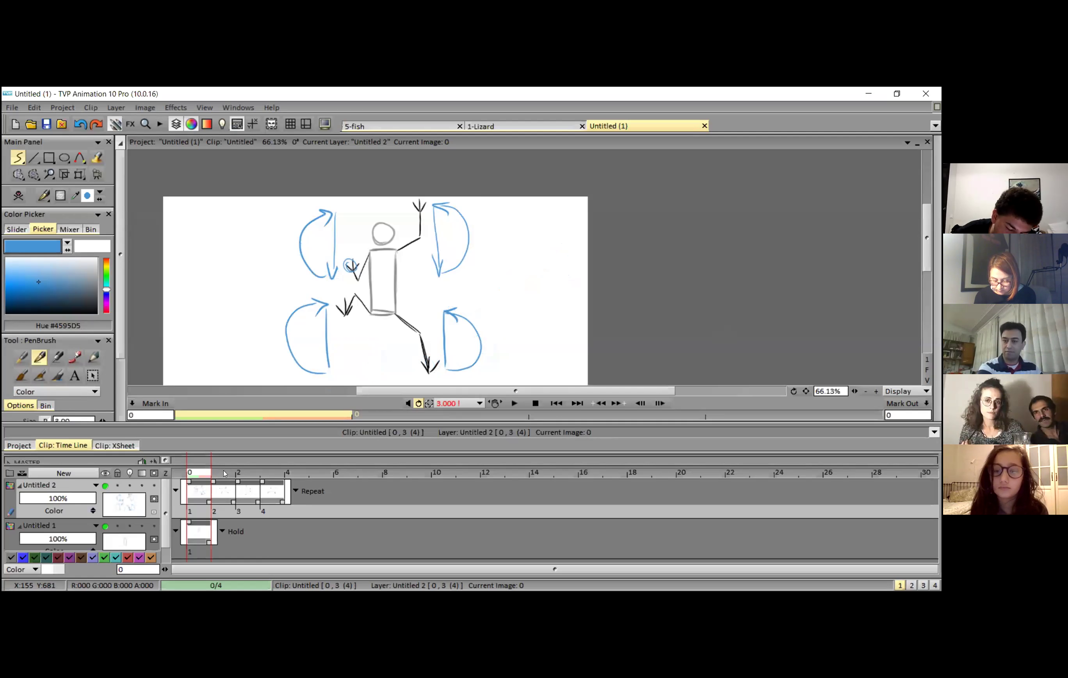
pyautogui.hotkey('ctrl', 'z')
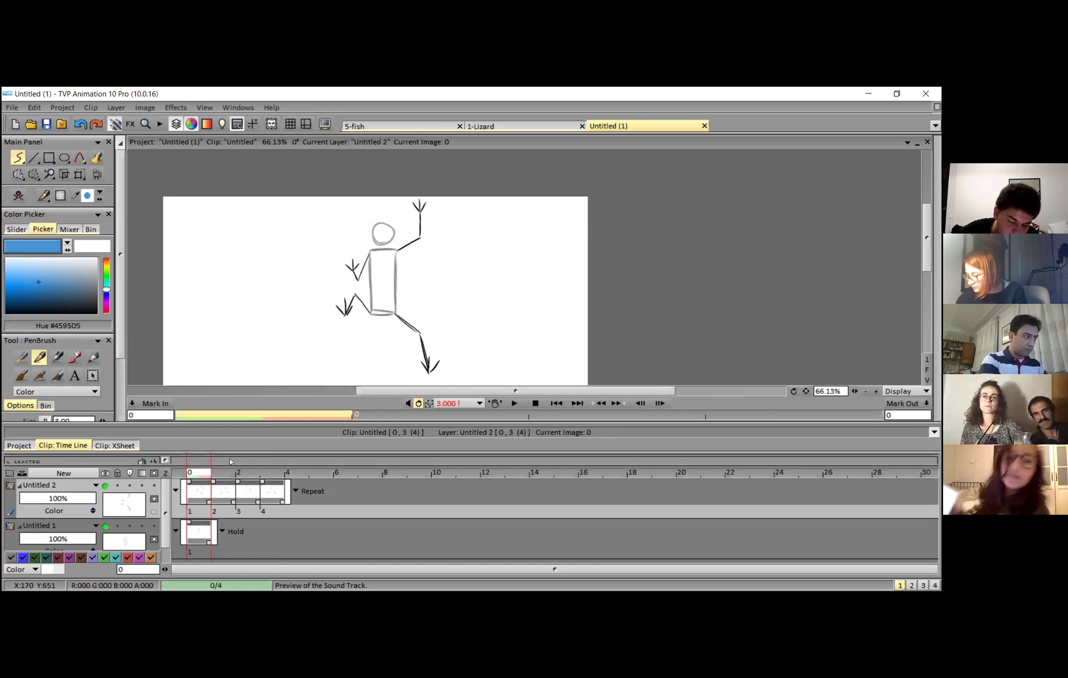
# Step: Extend the Untitled 1 body layer to four frames, create separate images 2, 3 and 4 on it, and return to the first frame
pyautogui.moveTo(209, 545); pyautogui.dragTo(286, 544)
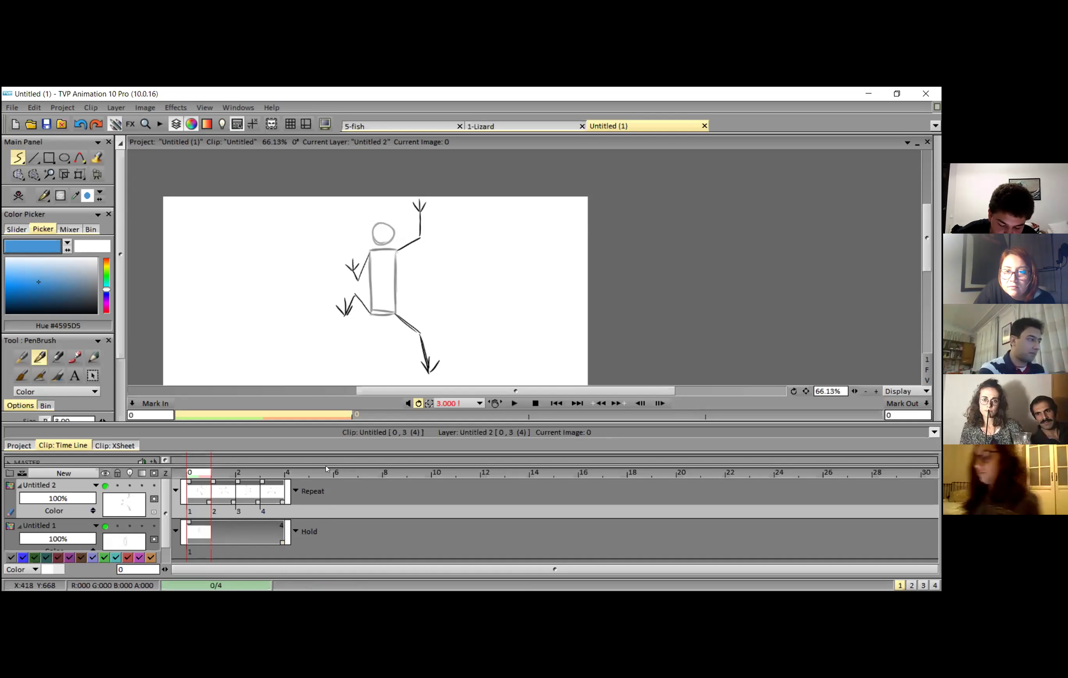
pyautogui.click(224, 475)
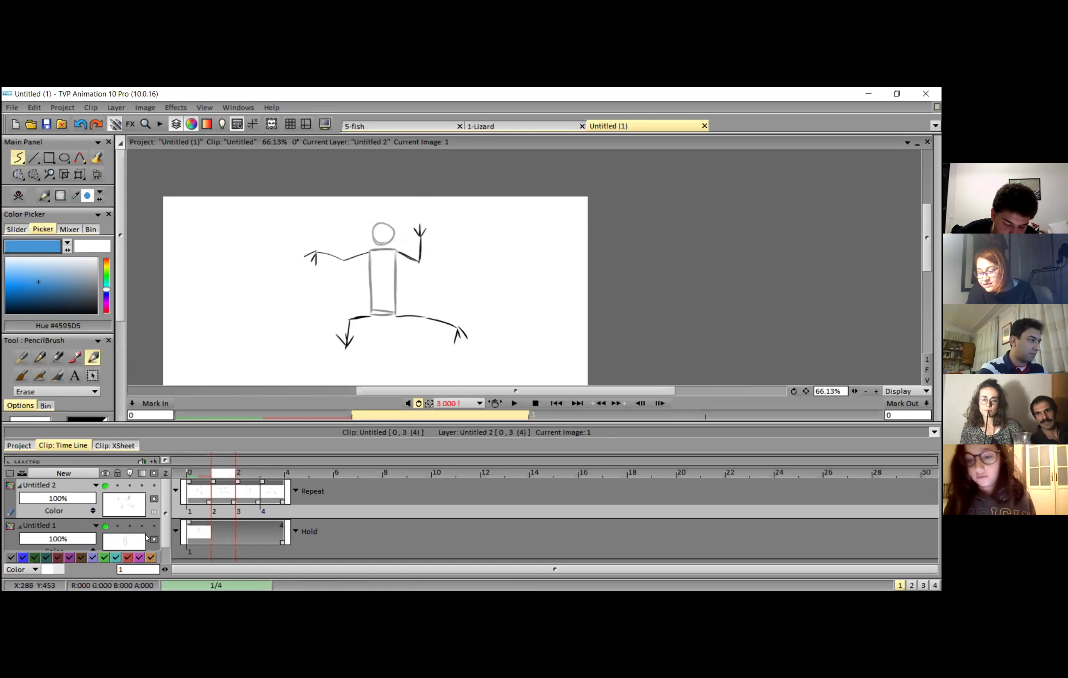
pyautogui.click(131, 539)
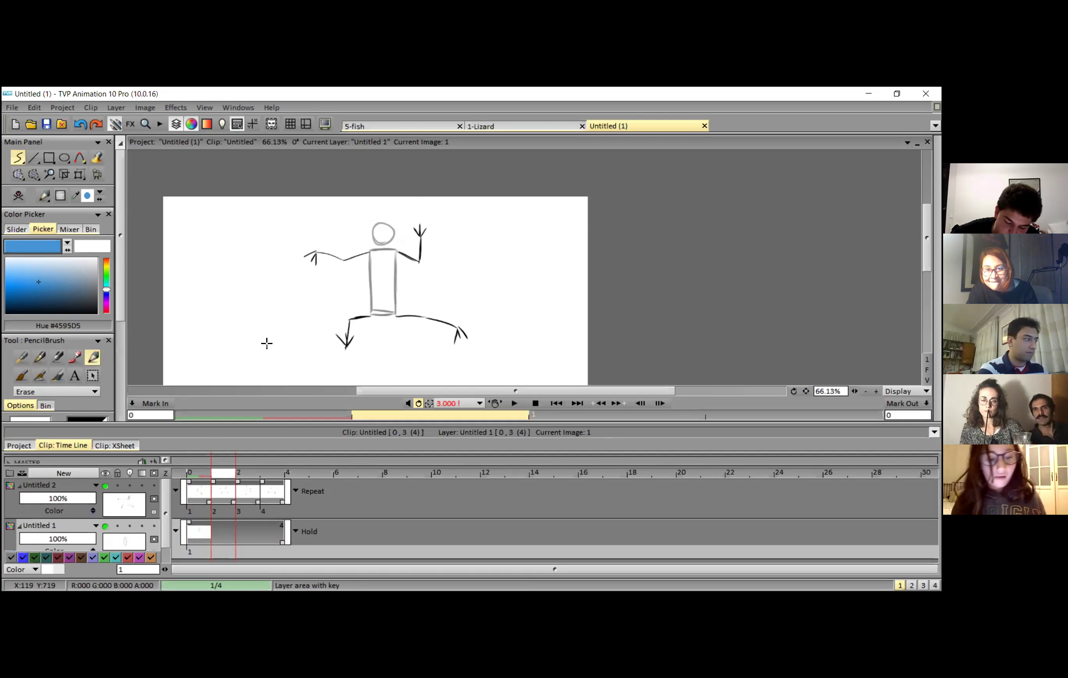
pyautogui.press('Return')
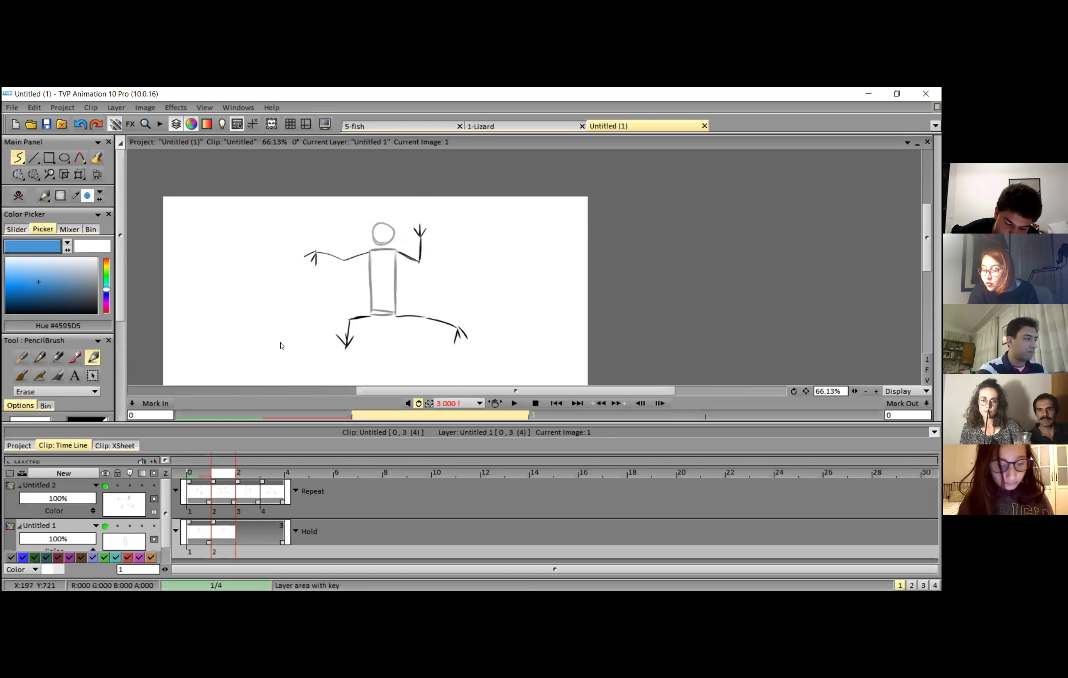
pyautogui.press('Right')
pyautogui.press('Return')
pyautogui.press('Right')
pyautogui.press('Return')
pyautogui.press('Home')
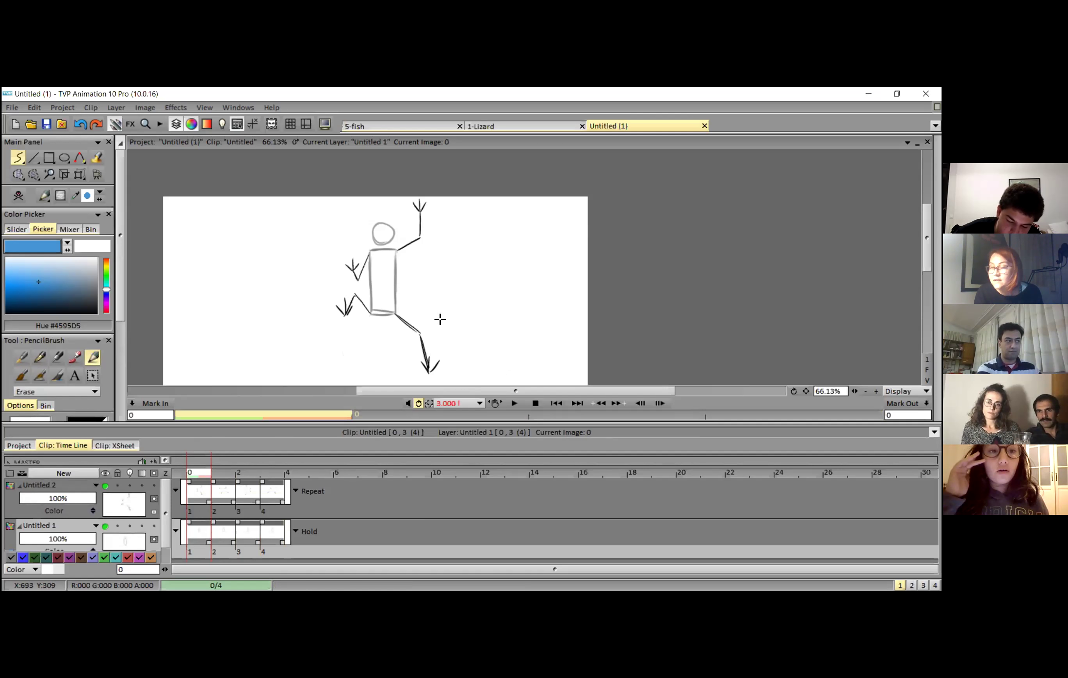
# Step: Sketch a curved, bent torso beside the figure with the black PenBrush, and undo the sketch
pyautogui.moveTo(439, 315); pyautogui.dragTo(473, 312)
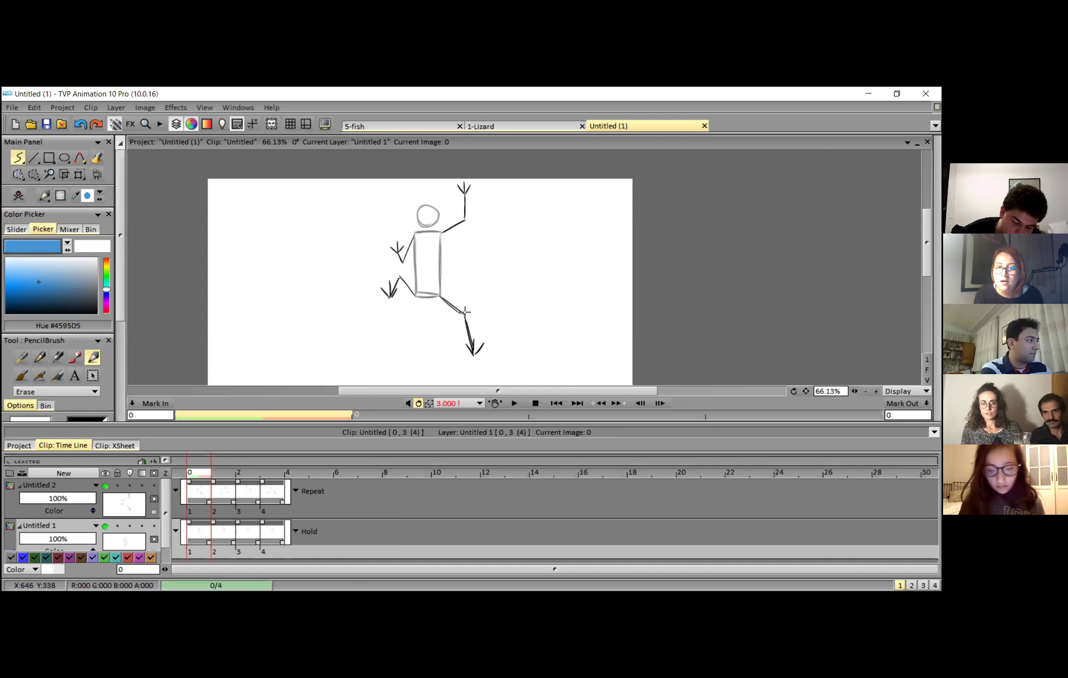
pyautogui.click(93, 312)
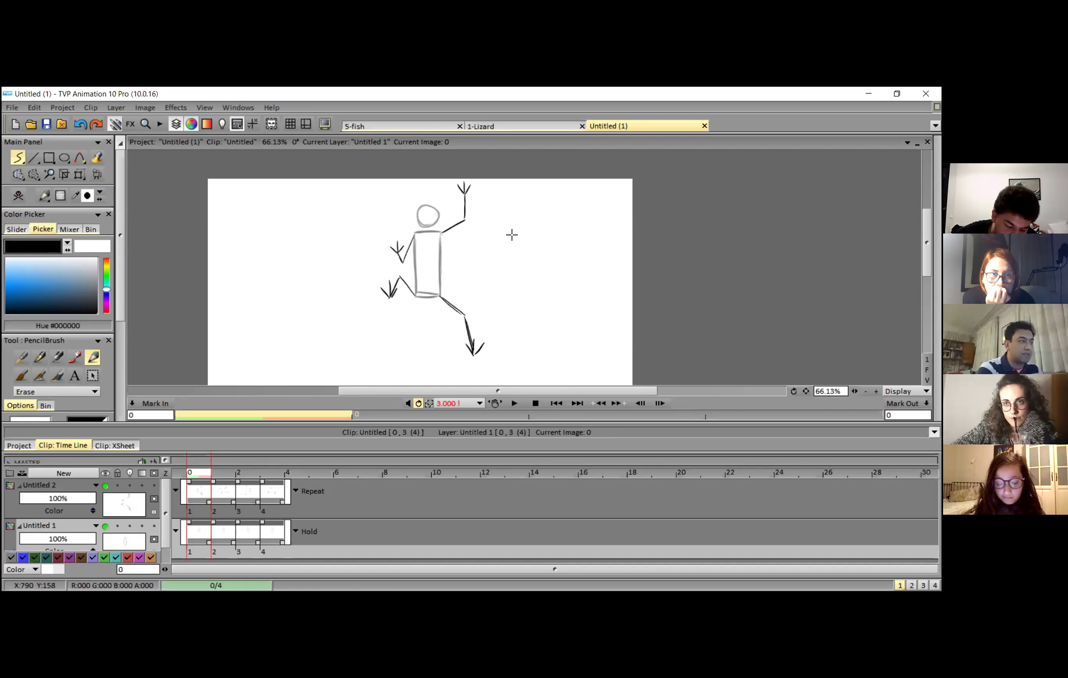
pyautogui.click(40, 357)
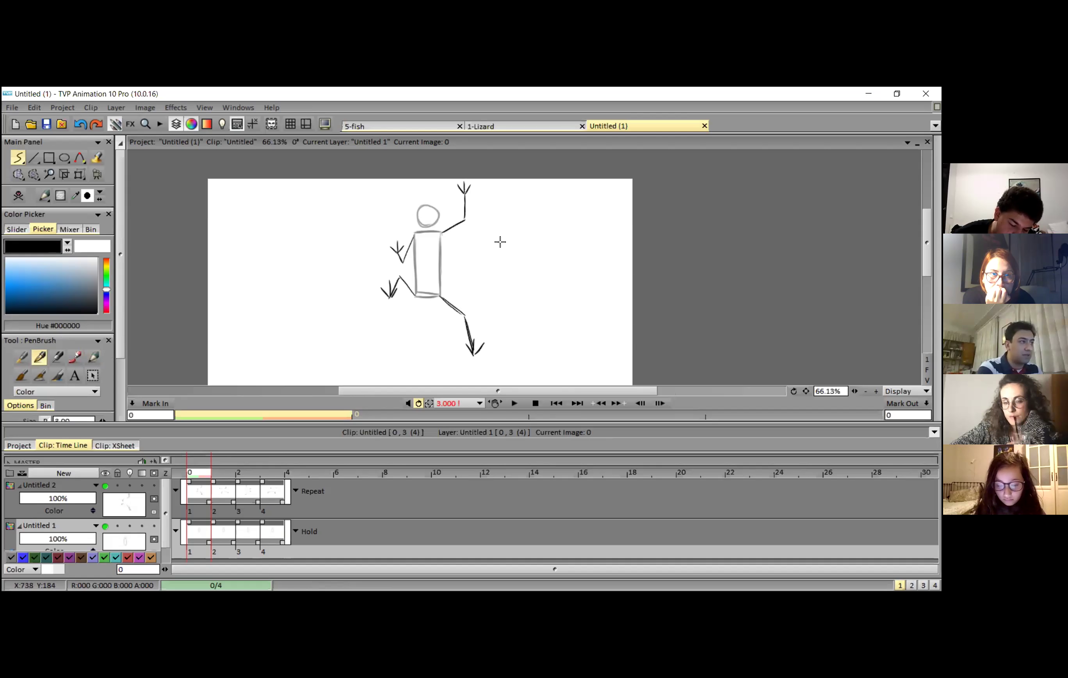
pyautogui.moveTo(515, 230)
pyautogui.mouseDown()
pyautogui.moveTo(535, 246)
pyautogui.moveTo(515, 284)
pyautogui.moveTo(513, 253)
pyautogui.moveTo(496, 294)
pyautogui.moveTo(522, 293)
pyautogui.mouseUp()
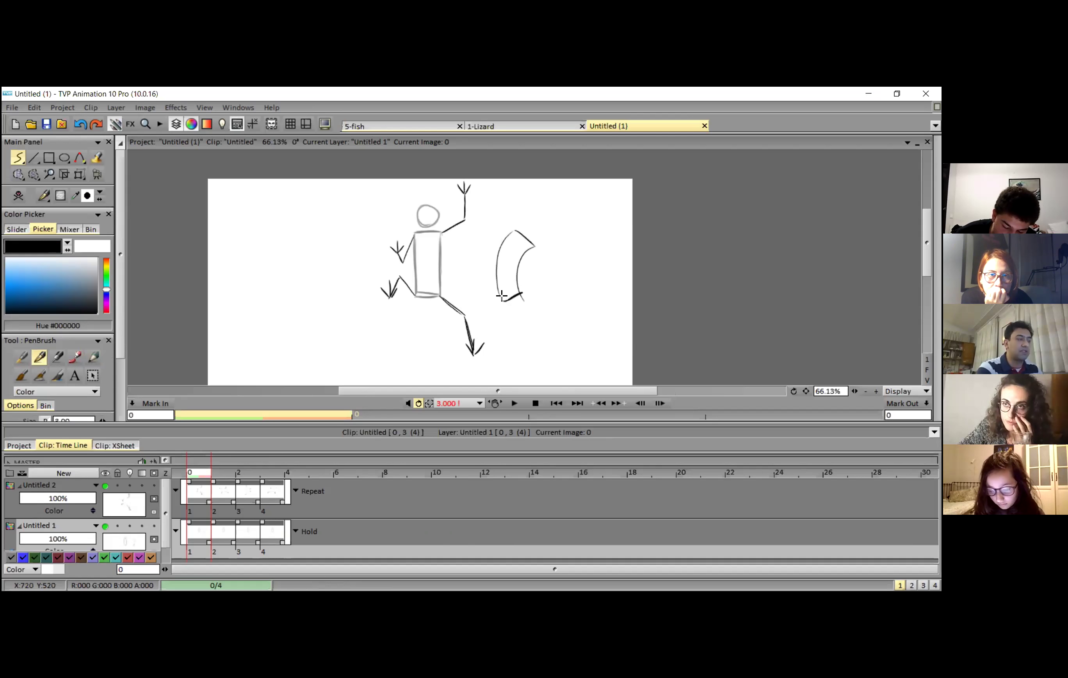
pyautogui.hotkey('ctrl', 'z')
pyautogui.hotkey('ctrl', 'z')
pyautogui.hotkey('ctrl', 'z')
pyautogui.hotkey('ctrl', 'z')
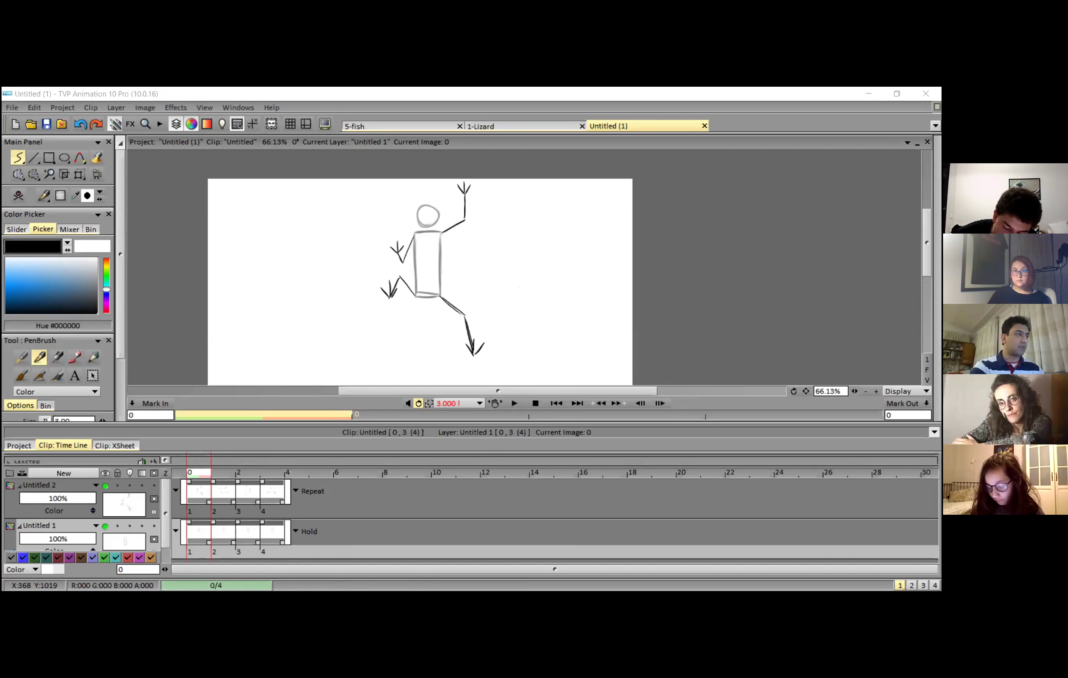
# Step: Play "monitor lizard walking toward me(1).mp4" maximized, skip ahead to the walk on open ground, and pause to examine the body and leg poses
pyautogui.moveTo(114, 148)
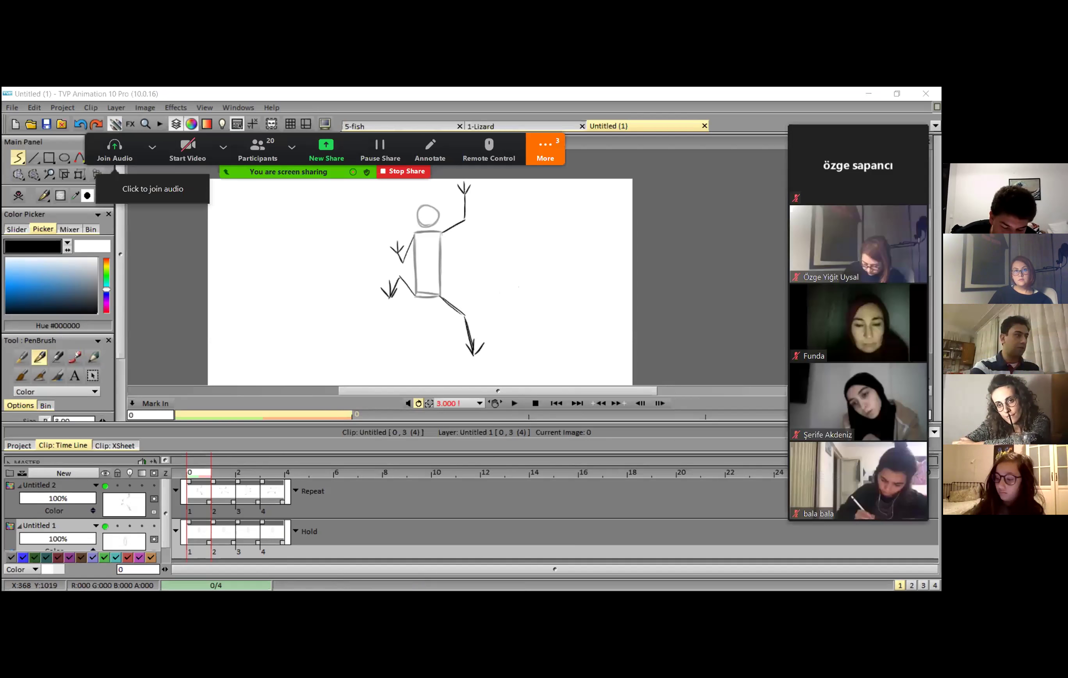
pyautogui.hotkey('alt', 's')
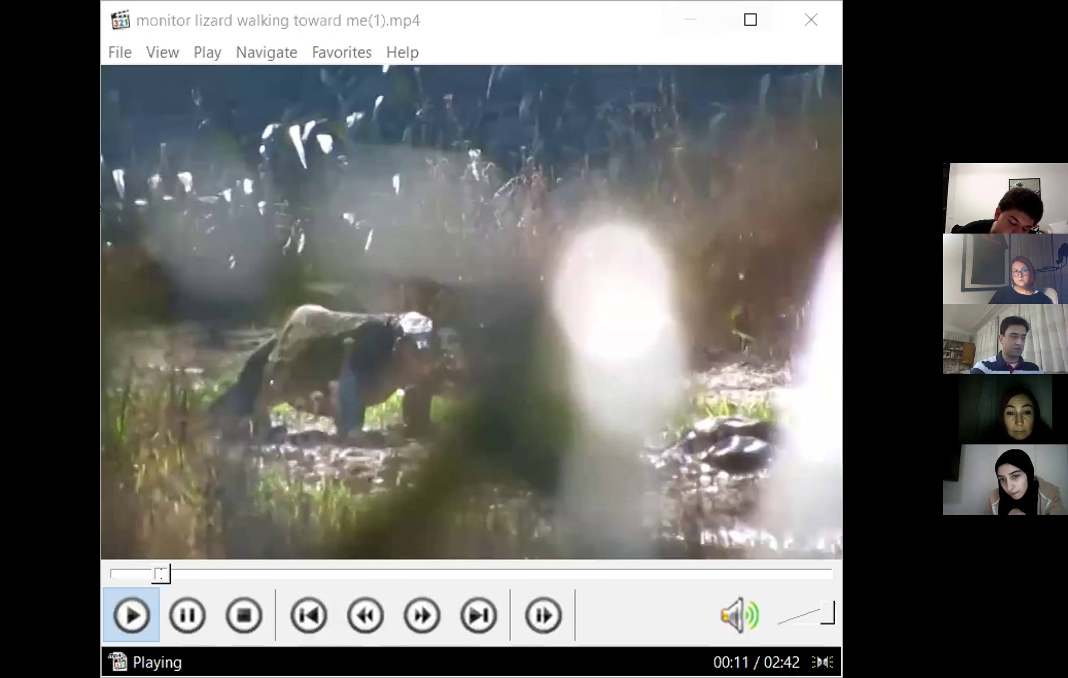
pyautogui.press('super+Up')
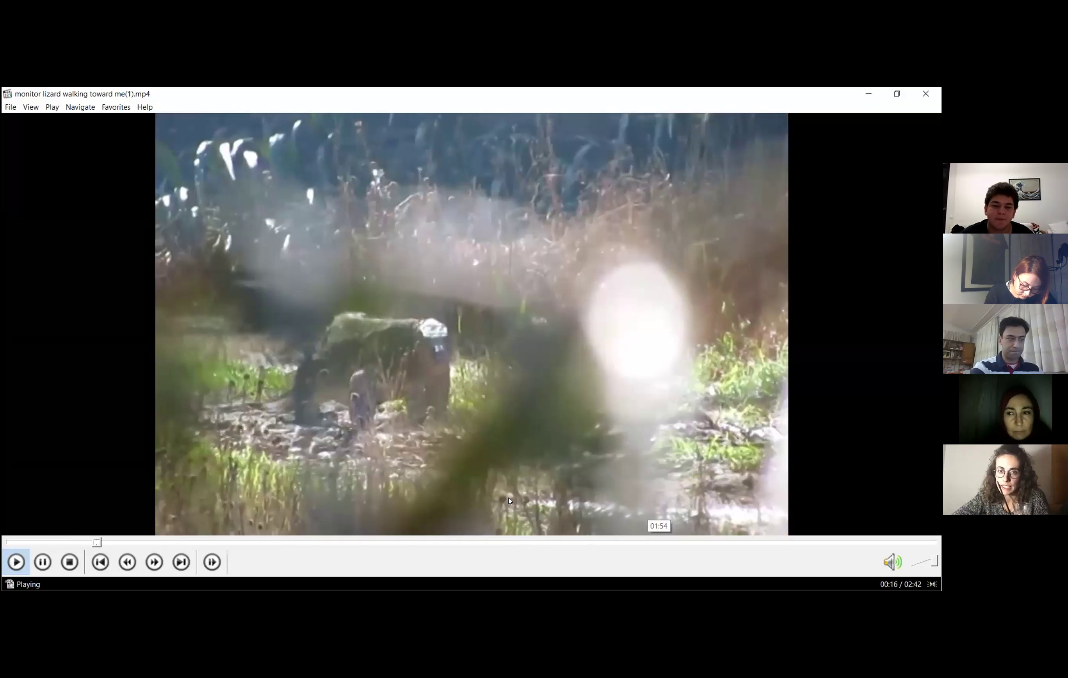
pyautogui.click(526, 542)
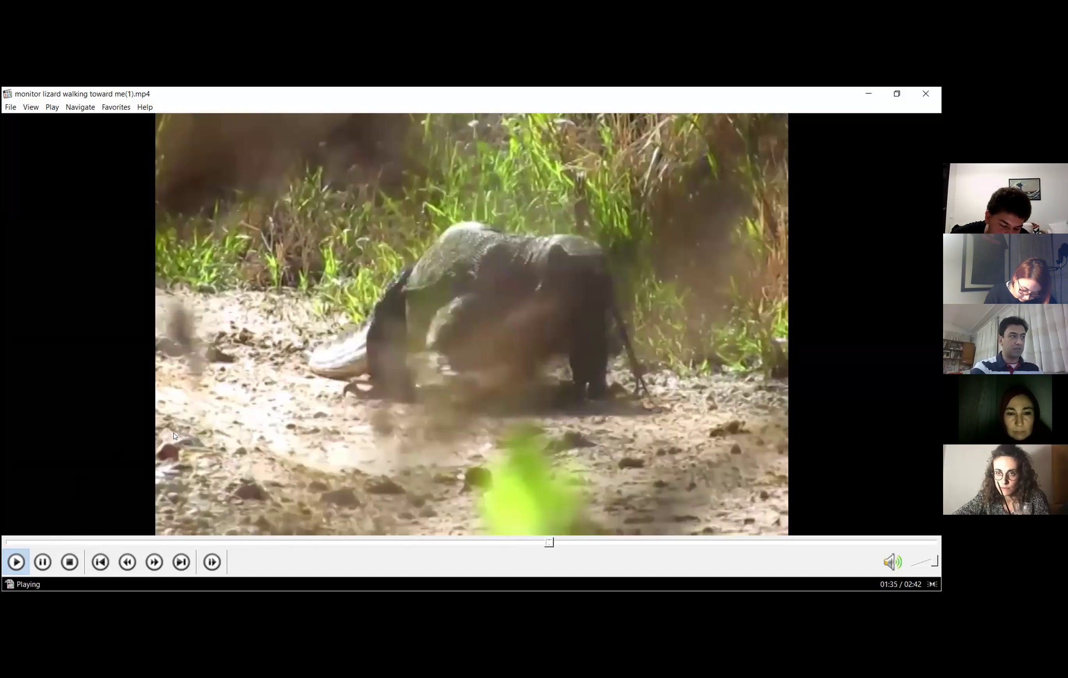
pyautogui.click(16, 563)
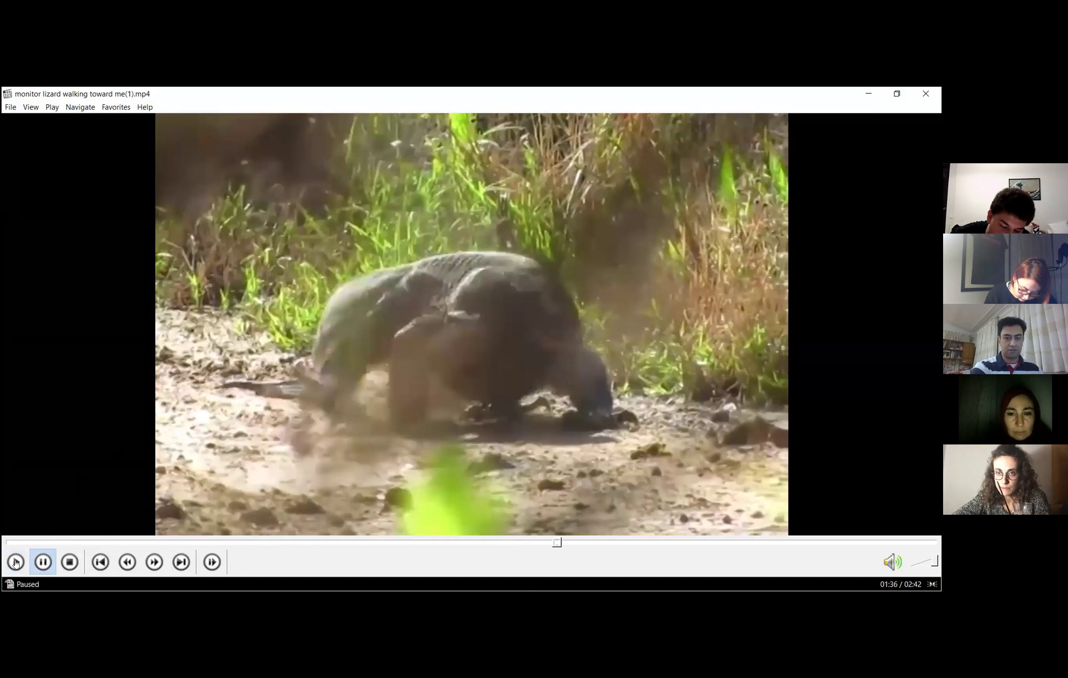
pyautogui.click(16, 562)
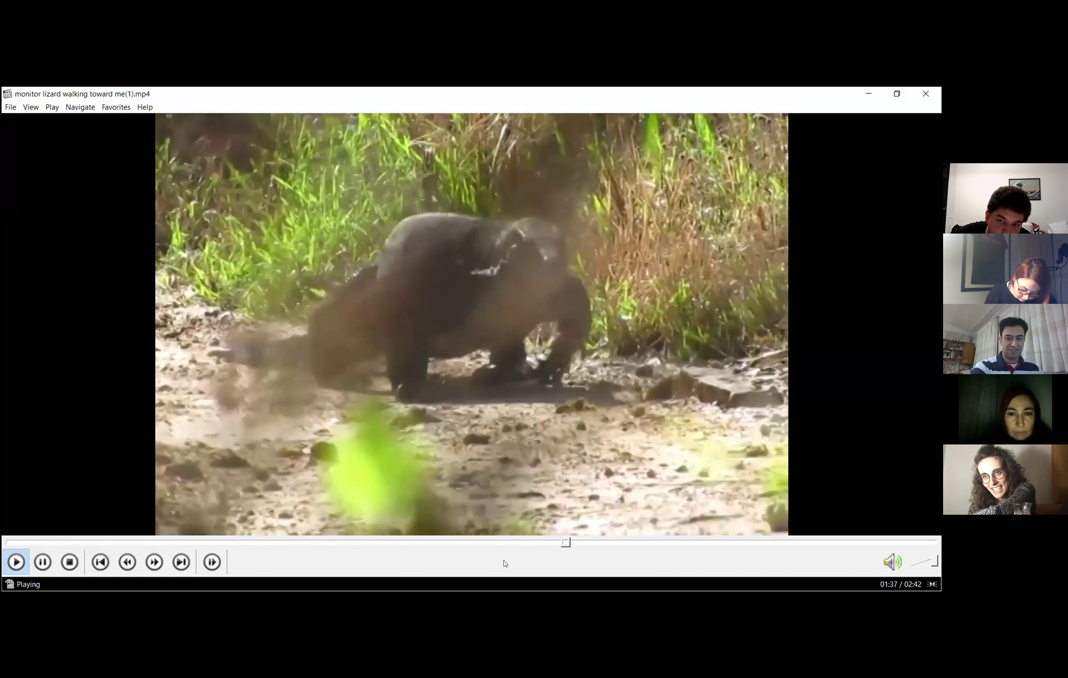
pyautogui.press('Right')
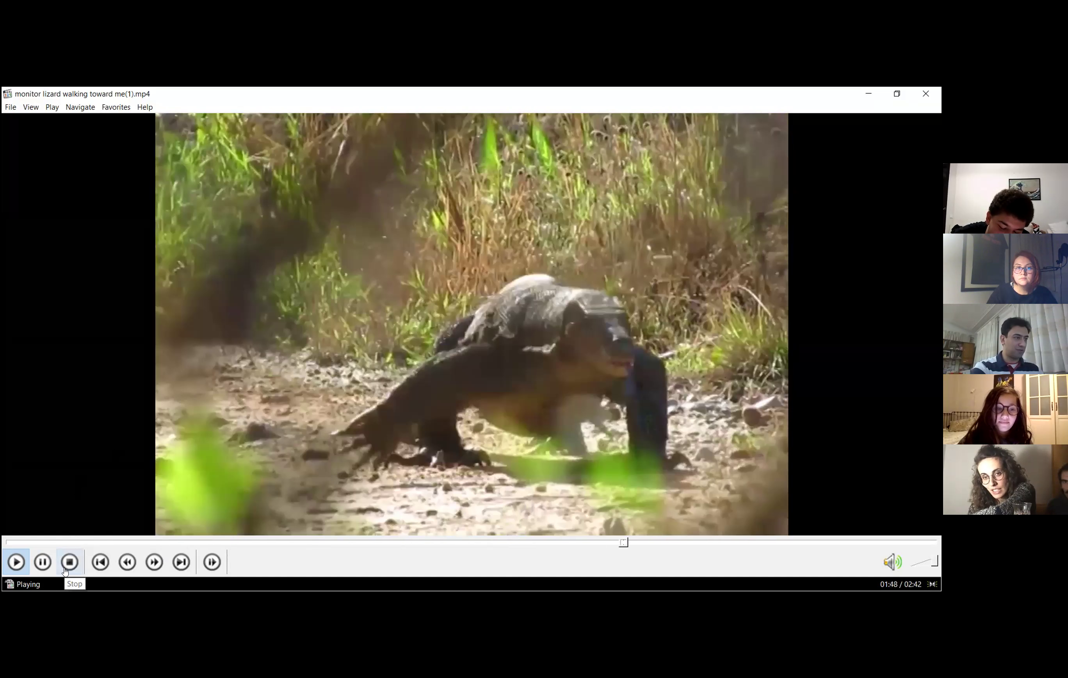
pyautogui.click(41, 562)
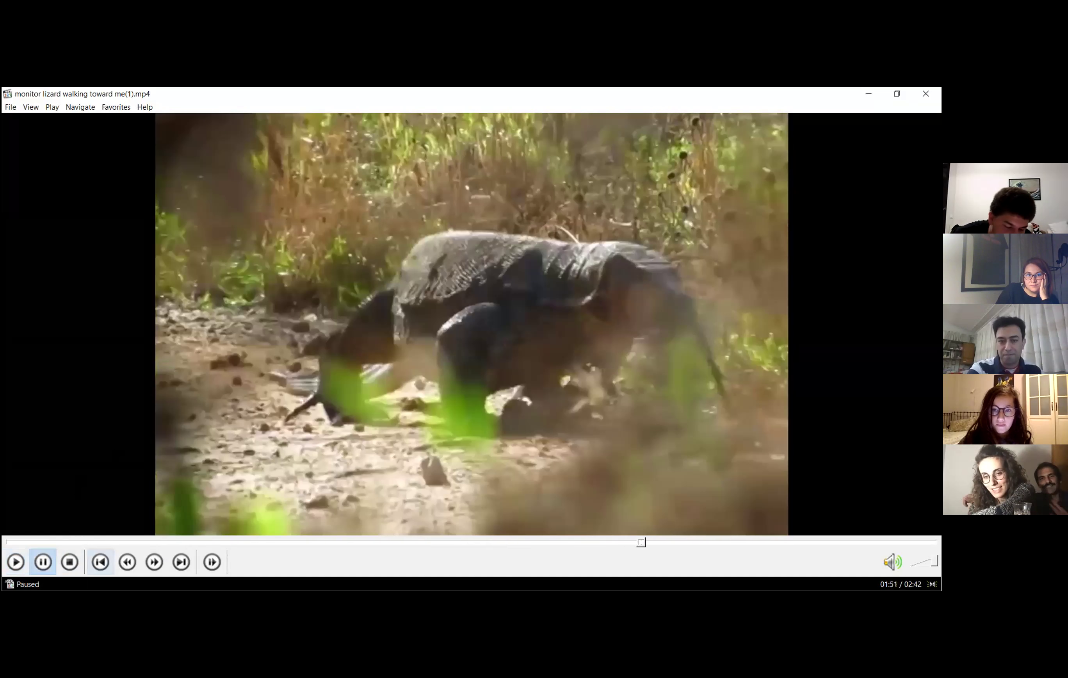
pyautogui.press('Right')
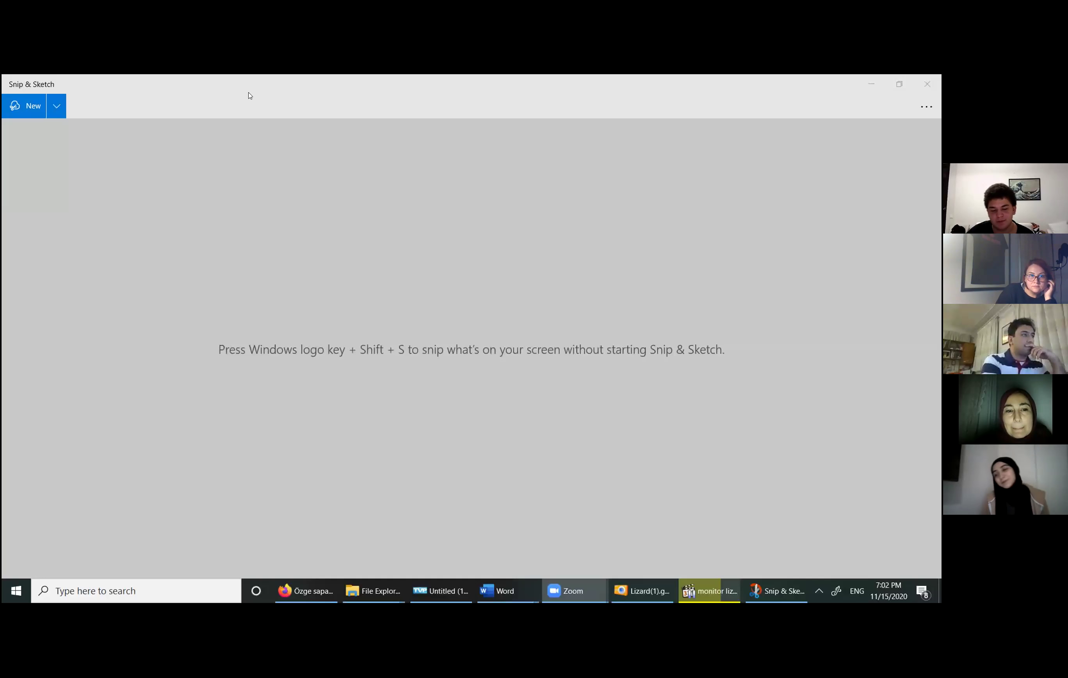
# Step: Capture the paused lizard frame in Snip & Sketch, trace the curve of its back in red, and close the snip to resume the video
pyautogui.click(250, 95)
pyautogui.hotkey('ctrl', 'n')
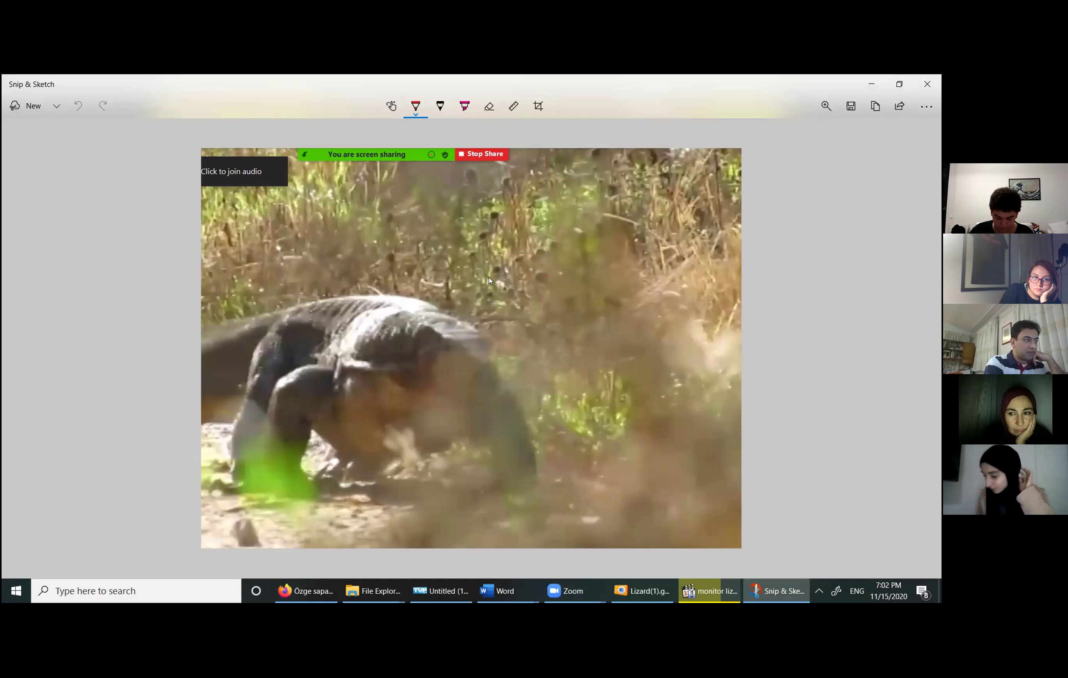
pyautogui.moveTo(315, 302); pyautogui.dragTo(391, 303)
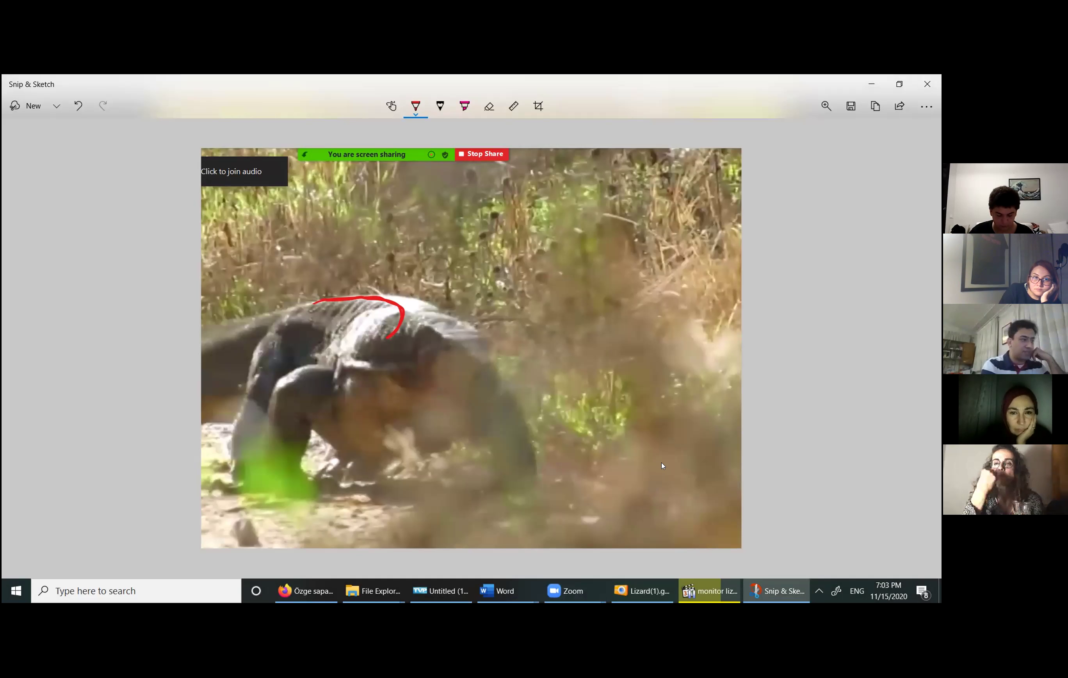
pyautogui.hotkey('alt', 'F4')
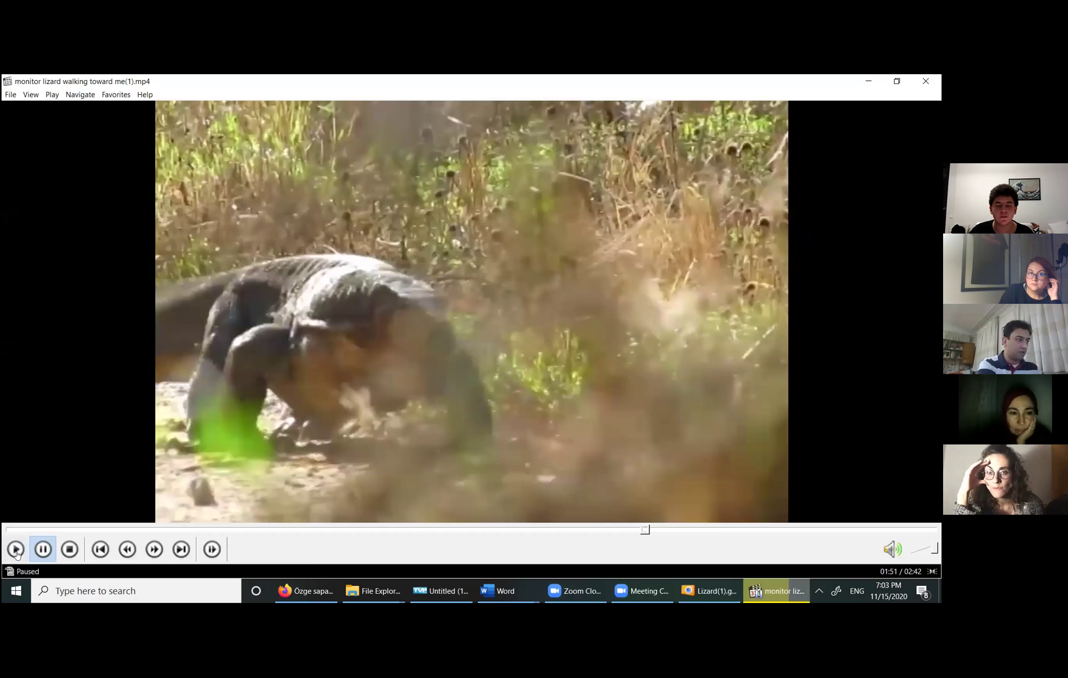
pyautogui.click(16, 548)
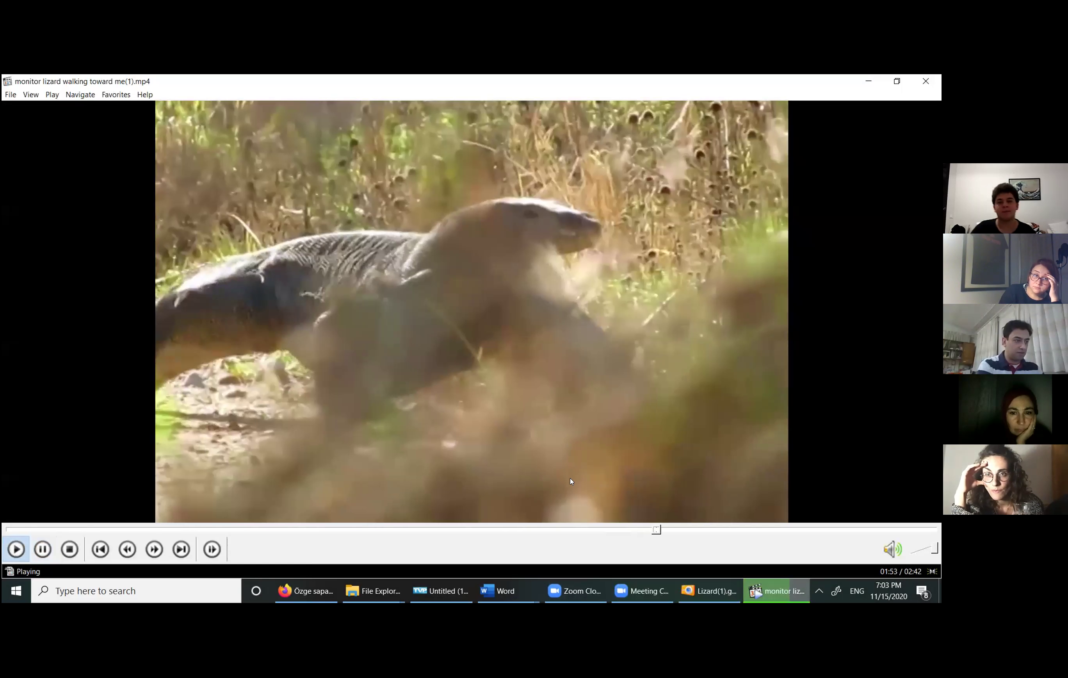
# Step: Scrub the lizard video back through the walk on open ground, pausing to compare leg and torso poses, and stop at 01:43
pyautogui.press('space')
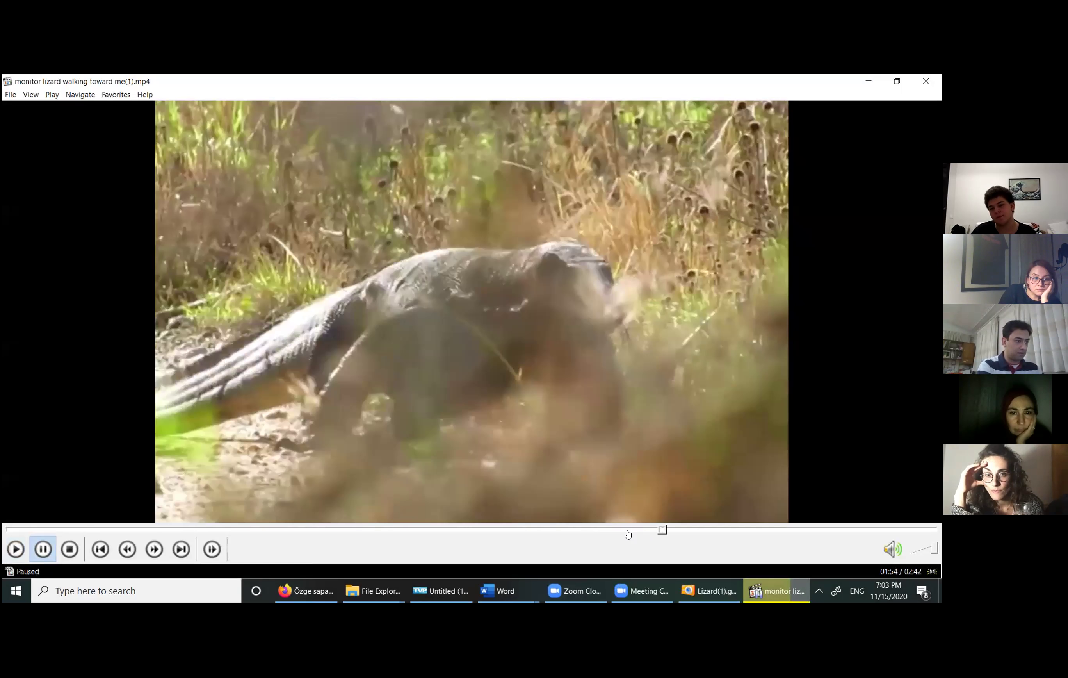
pyautogui.click(636, 530)
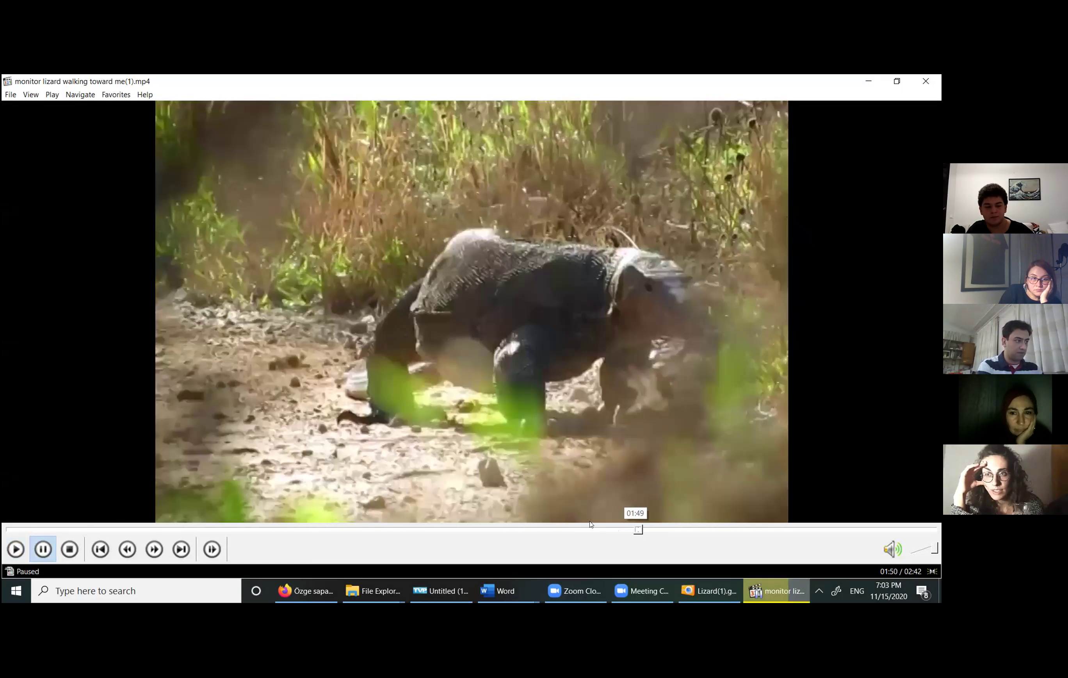
pyautogui.press('space')
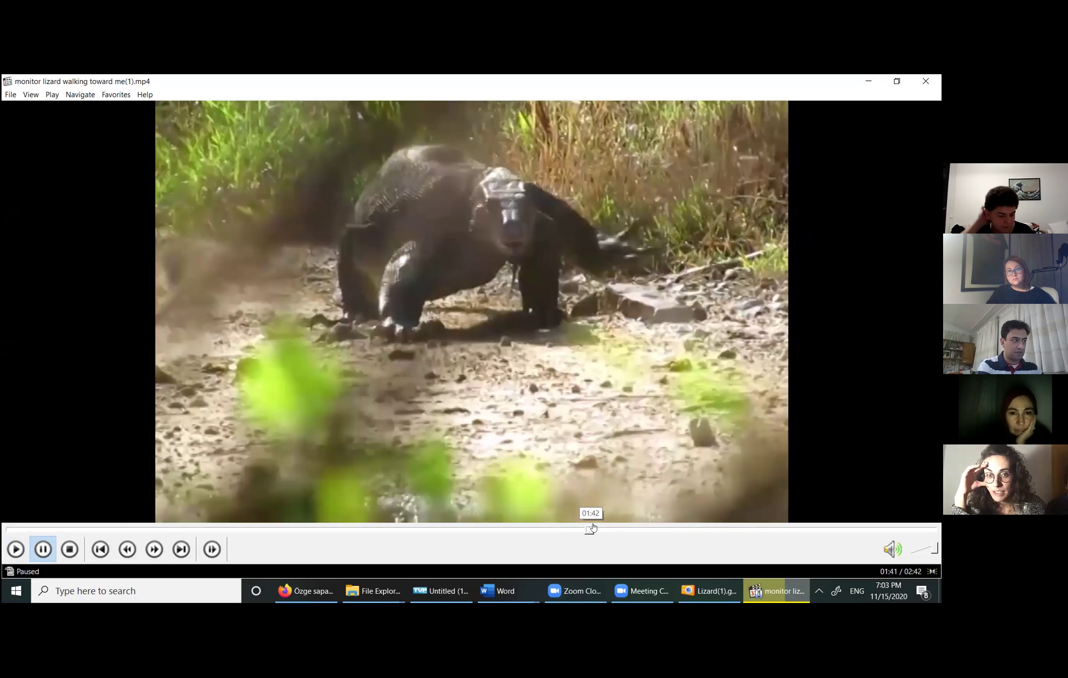
pyautogui.press('space')
pyautogui.click(591, 529)
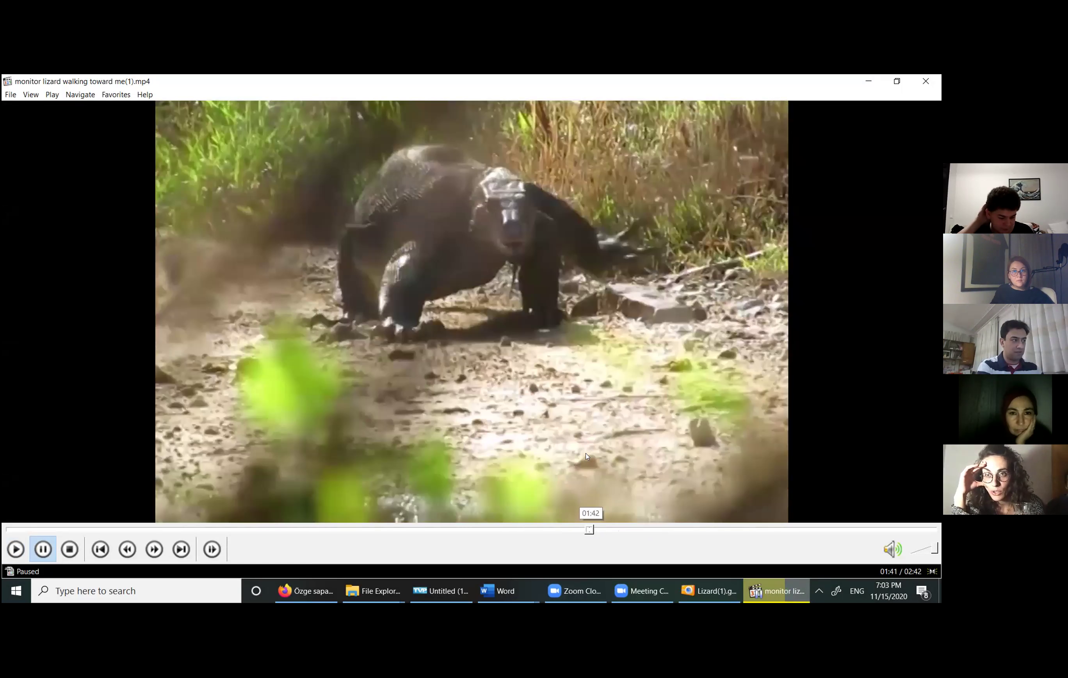
pyautogui.click(597, 529)
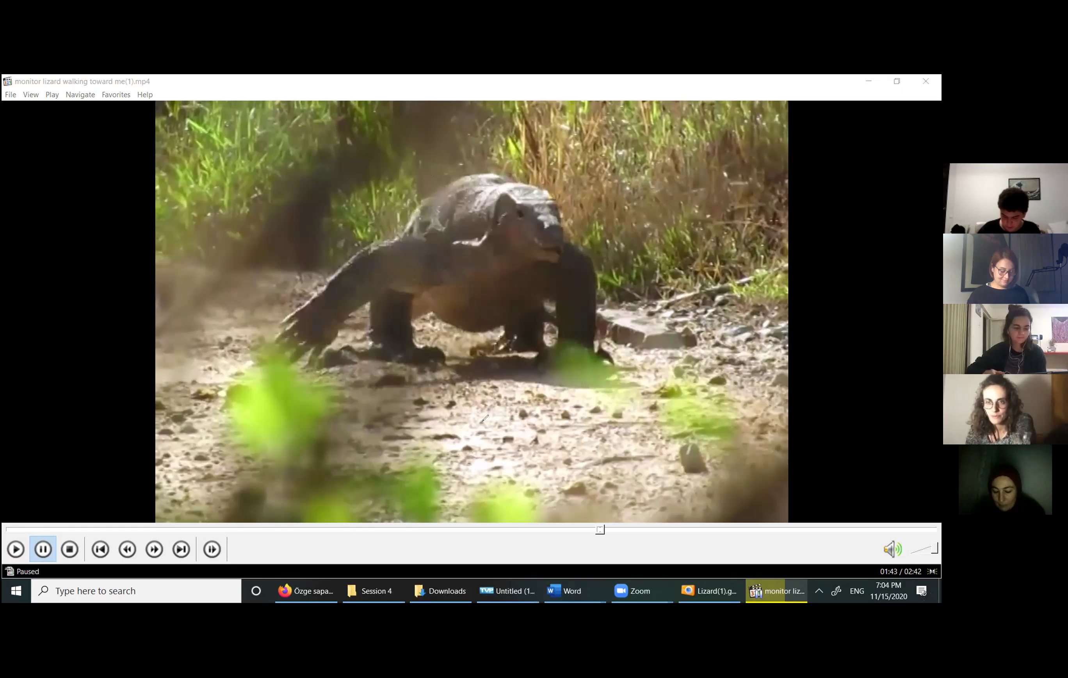
pyautogui.moveTo(423, 415); pyautogui.dragTo(447, 412)
pyautogui.moveTo(435, 414)
pyautogui.mouseDown()
pyautogui.moveTo(427, 463)
pyautogui.moveTo(497, 431)
pyautogui.moveTo(497, 458)
pyautogui.moveTo(532, 448)
pyautogui.moveTo(533, 461)
pyautogui.mouseUp()
pyautogui.moveTo(615, 412)
pyautogui.mouseDown()
pyautogui.moveTo(619, 449)
pyautogui.moveTo(627, 433)
pyautogui.mouseUp()
pyautogui.moveTo(642, 449)
pyautogui.mouseDown()
pyautogui.moveTo(700, 428)
pyautogui.moveTo(702, 444)
pyautogui.mouseUp()
pyautogui.moveTo(711, 426)
pyautogui.mouseDown()
pyautogui.moveTo(713, 440)
pyautogui.moveTo(724, 424)
pyautogui.moveTo(724, 443)
pyautogui.moveTo(740, 445)
pyautogui.moveTo(755, 417)
pyautogui.mouseUp()
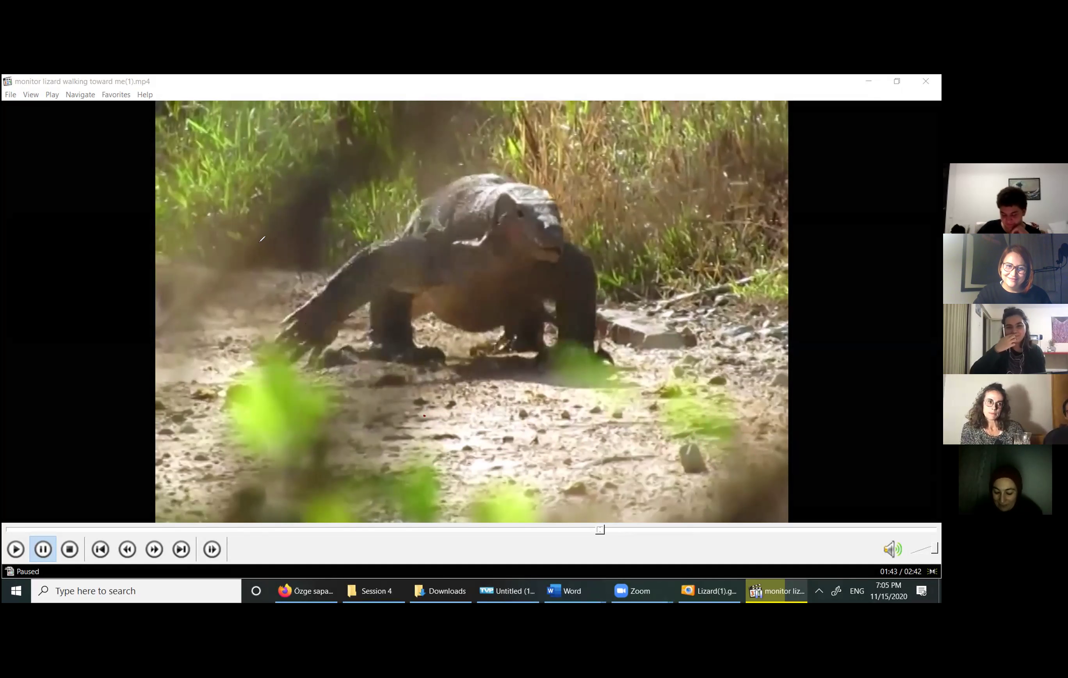
# Step: Annotate the paused lizard frame in red with a curved arrow to the outstretched front foot and a looping arrow path with a circled point below
pyautogui.moveTo(272, 194)
pyautogui.mouseDown()
pyautogui.moveTo(287, 302)
pyautogui.moveTo(263, 294)
pyautogui.mouseUp()
pyautogui.moveTo(283, 281); pyautogui.dragTo(292, 309)
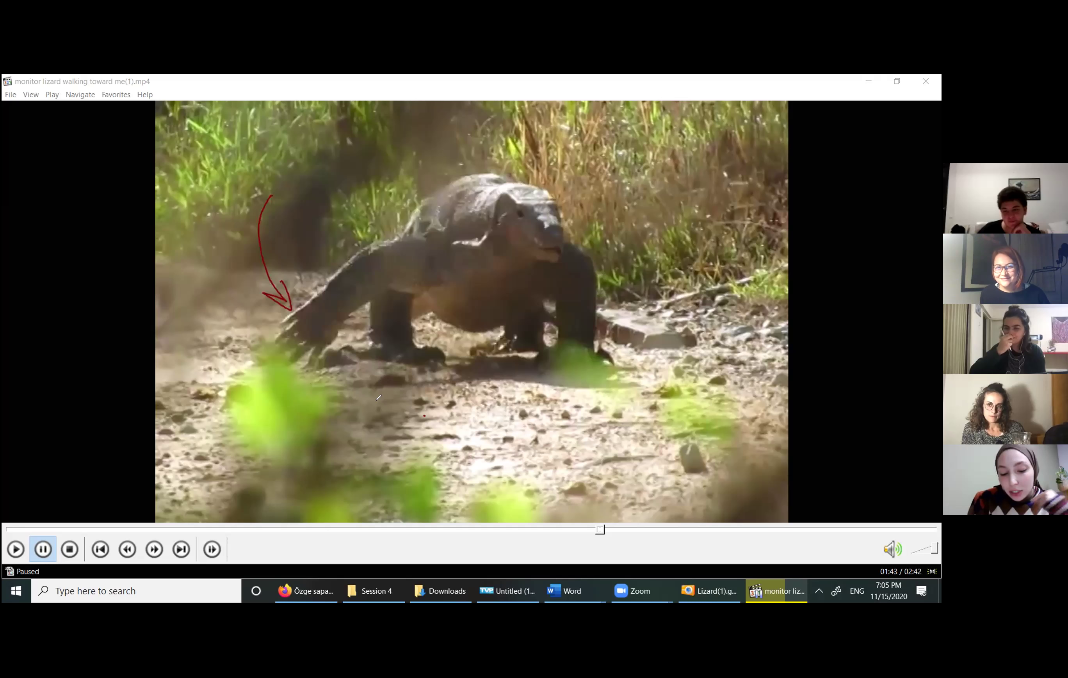
pyautogui.moveTo(368, 388)
pyautogui.mouseDown()
pyautogui.moveTo(366, 479)
pyautogui.moveTo(432, 452)
pyautogui.moveTo(425, 478)
pyautogui.mouseUp()
pyautogui.moveTo(400, 415)
pyautogui.mouseDown()
pyautogui.moveTo(362, 375)
pyautogui.moveTo(401, 388)
pyautogui.mouseUp()
pyautogui.moveTo(347, 454); pyautogui.dragTo(344, 452)
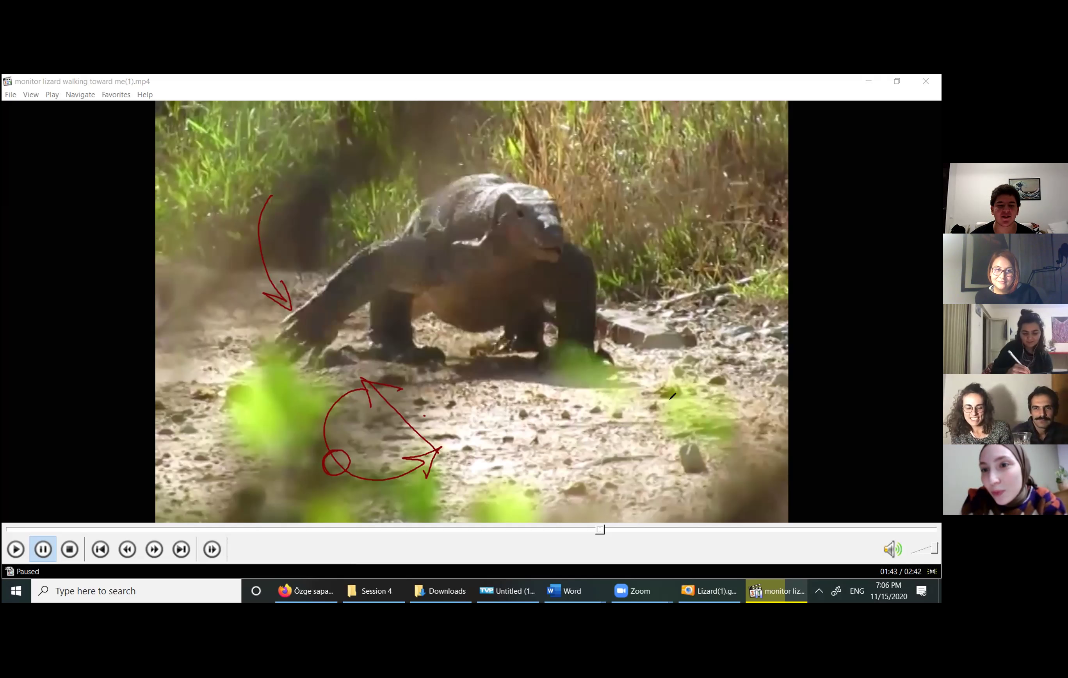
# Step: Add three small red circles and a stroke with a dot beside the arrow loop, and retrace the loop
pyautogui.moveTo(541, 424); pyautogui.dragTo(578, 424)
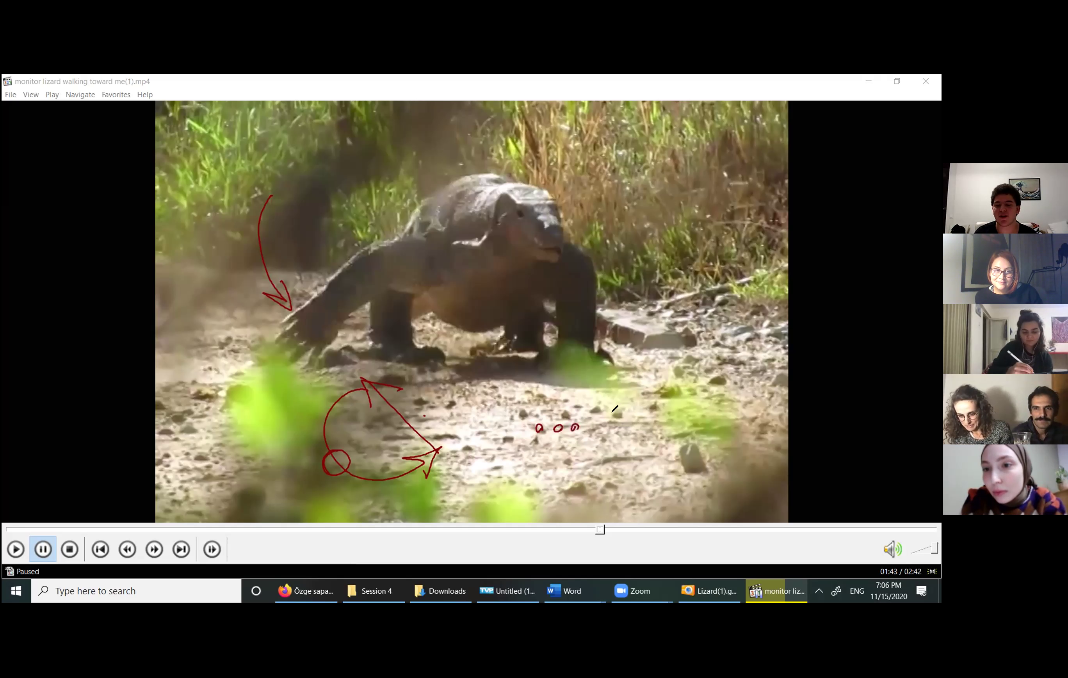
pyautogui.moveTo(603, 382); pyautogui.dragTo(613, 437)
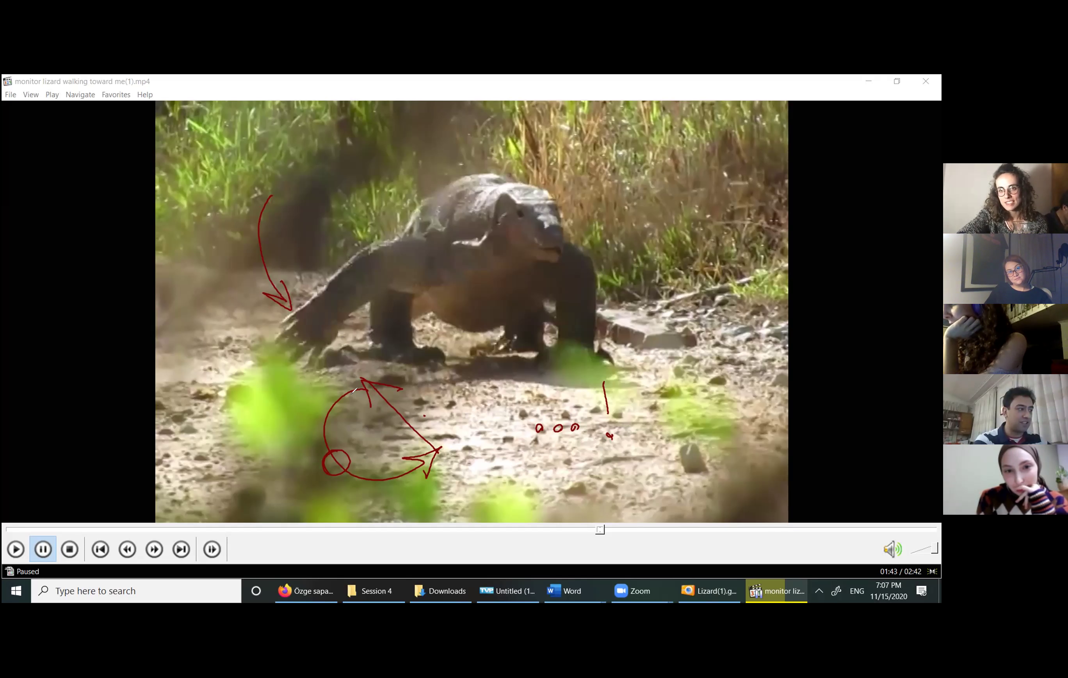
pyautogui.moveTo(399, 460); pyautogui.dragTo(440, 447)
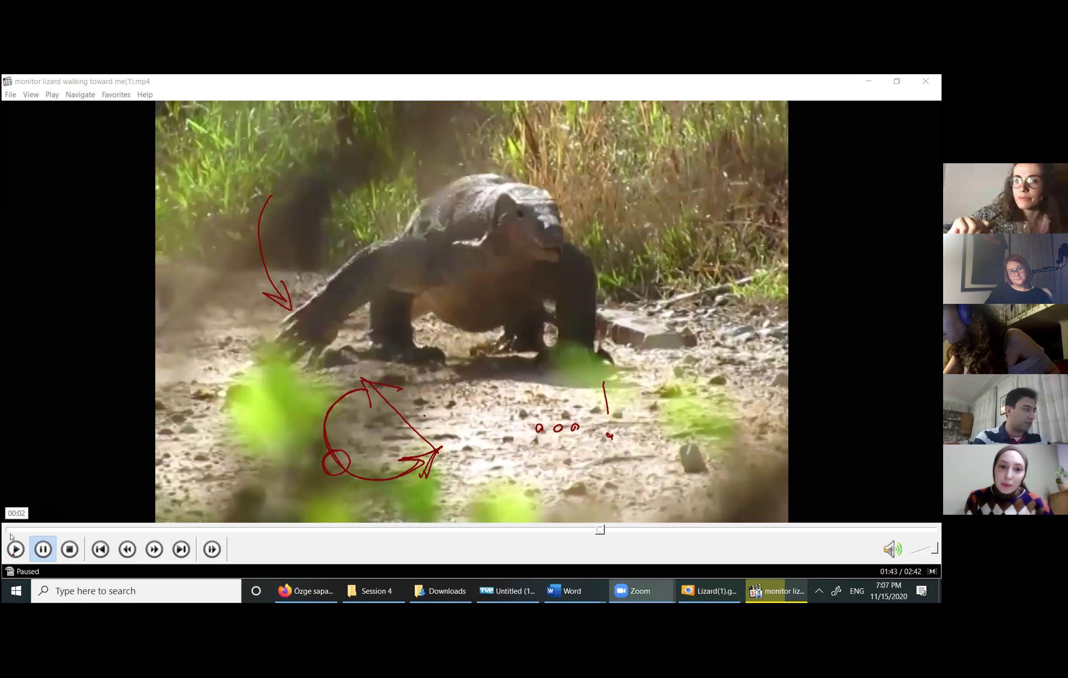
# Step: Advance the lizard video to 01:47, trace the bend of the animal's back in red, and return to the Untitled (1) project in TVPaint
pyautogui.click(15, 550)
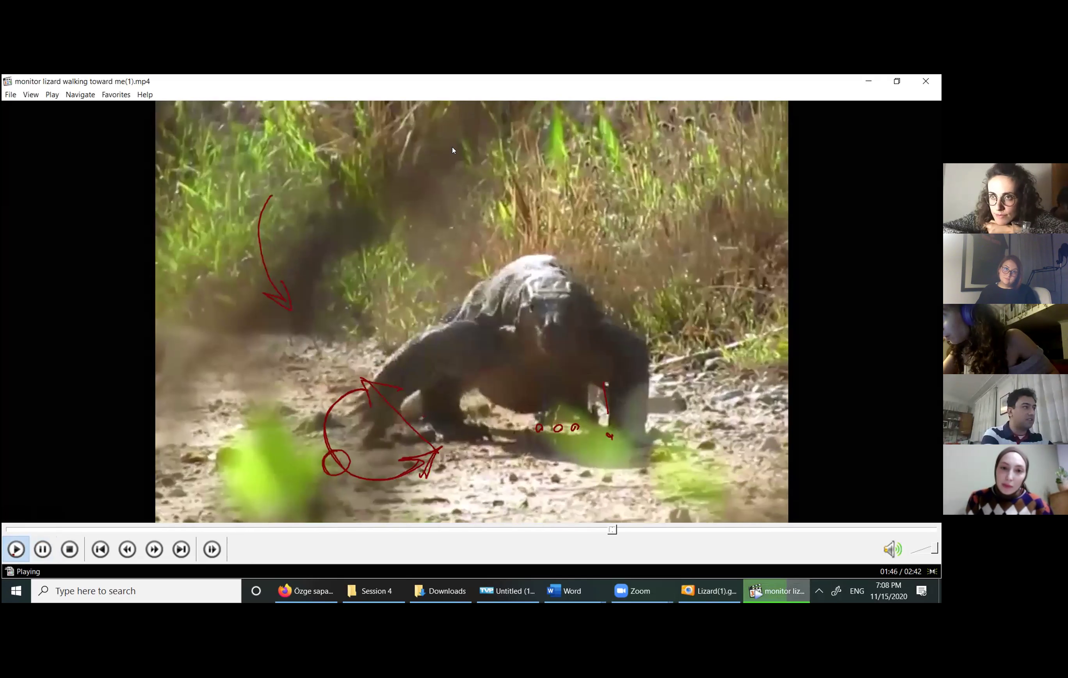
pyautogui.click(452, 146)
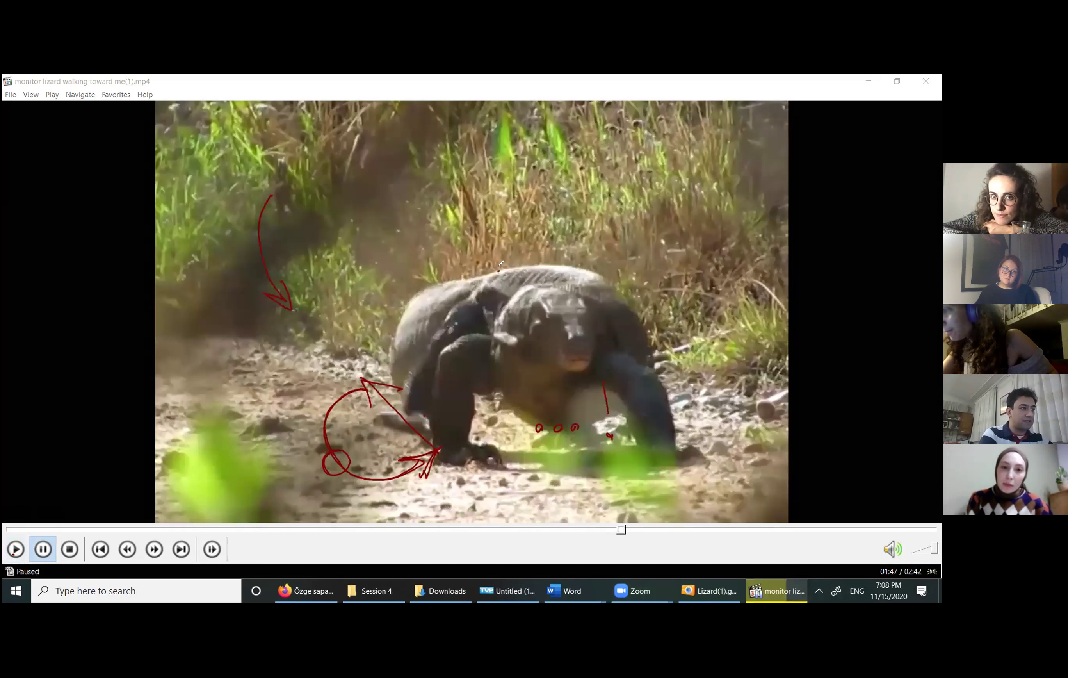
pyautogui.moveTo(528, 266); pyautogui.dragTo(499, 270)
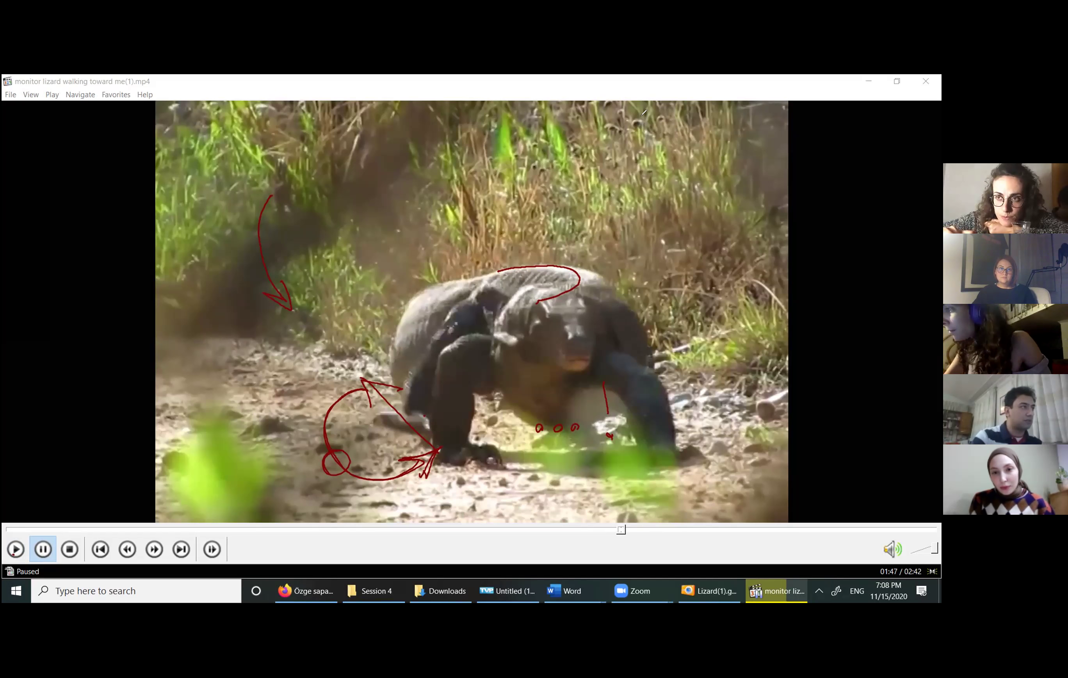
pyautogui.hotkey('alt', 's')
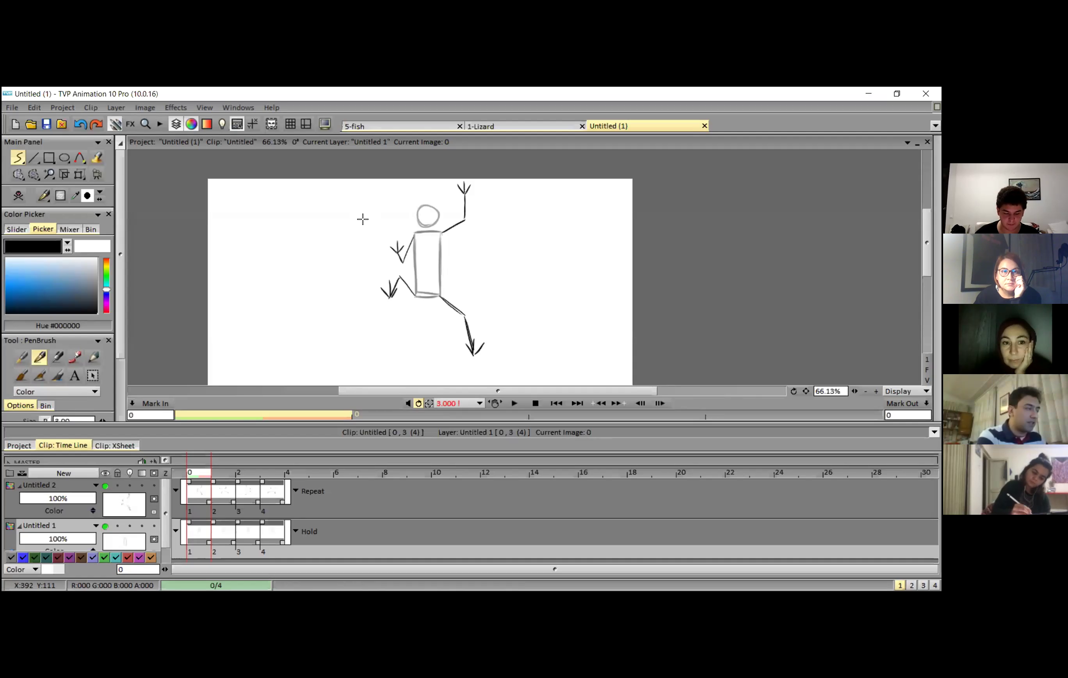
# Step: Sketch converging arrows beside the bent limbs and a curved torso over the body in the first frame, and undo the sketch
pyautogui.moveTo(367, 208); pyautogui.dragTo(369, 246)
pyautogui.moveTo(363, 234); pyautogui.dragTo(373, 233)
pyautogui.moveTo(364, 312)
pyautogui.mouseDown()
pyautogui.moveTo(370, 284)
pyautogui.moveTo(373, 294)
pyautogui.mouseUp()
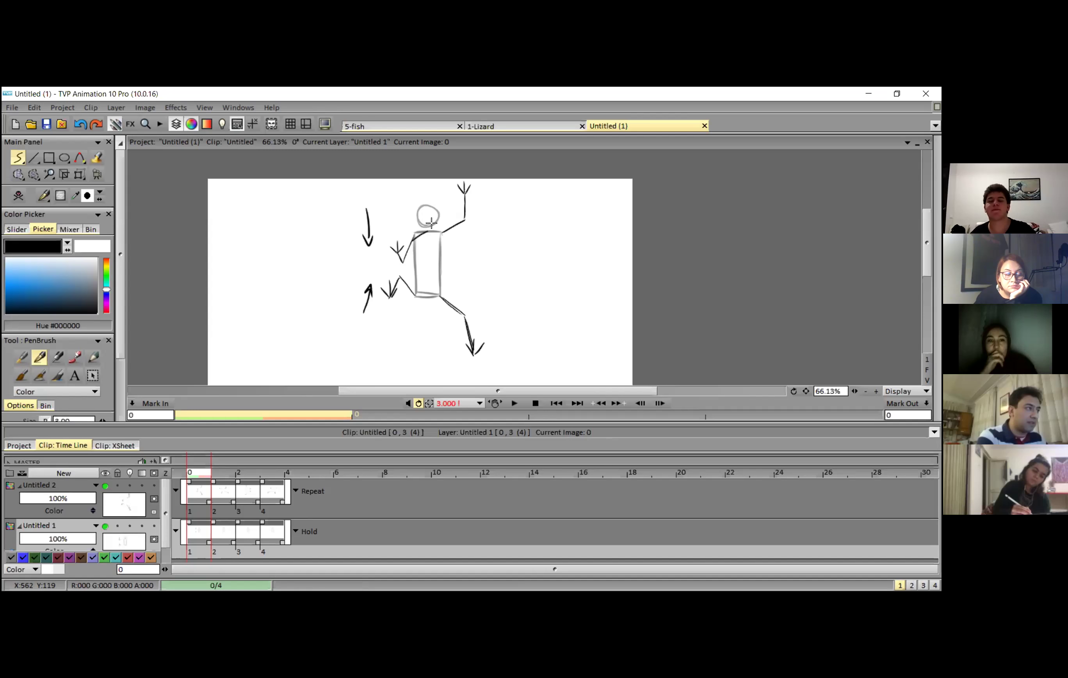
pyautogui.moveTo(433, 230)
pyautogui.mouseDown()
pyautogui.moveTo(445, 249)
pyautogui.moveTo(427, 303)
pyautogui.mouseUp()
pyautogui.moveTo(413, 242)
pyautogui.mouseDown()
pyautogui.moveTo(425, 271)
pyautogui.moveTo(415, 287)
pyautogui.mouseUp()
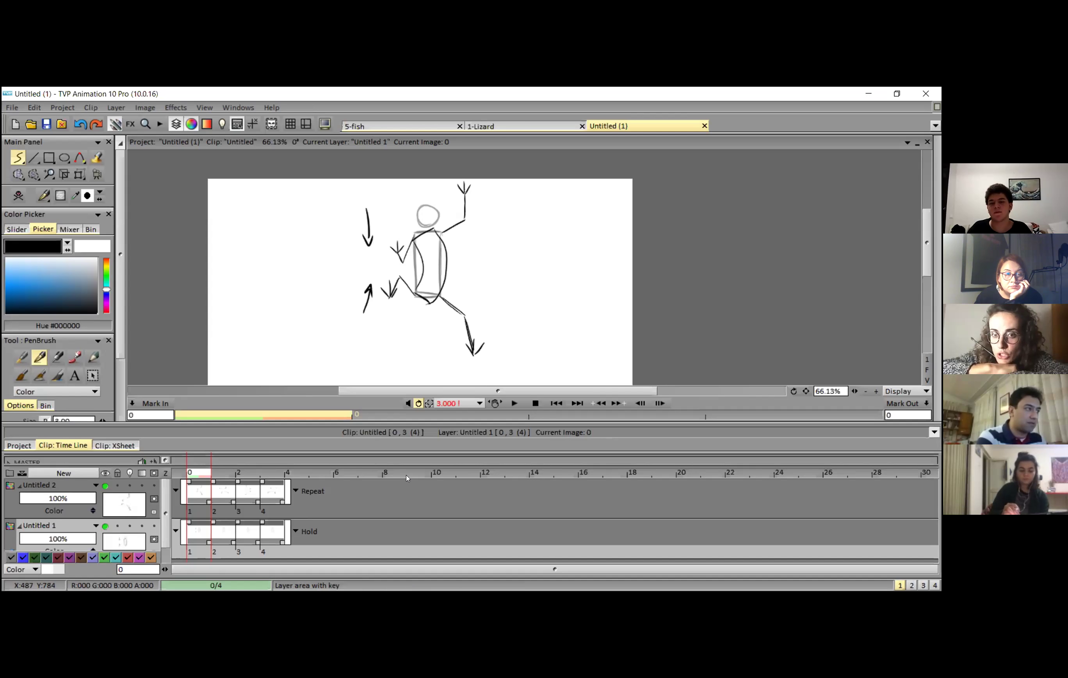
pyautogui.hotkey('ctrl', 'z')
pyautogui.hotkey('ctrl', 'z')
pyautogui.hotkey('ctrl', 'z')
pyautogui.hotkey('ctrl', 'z')
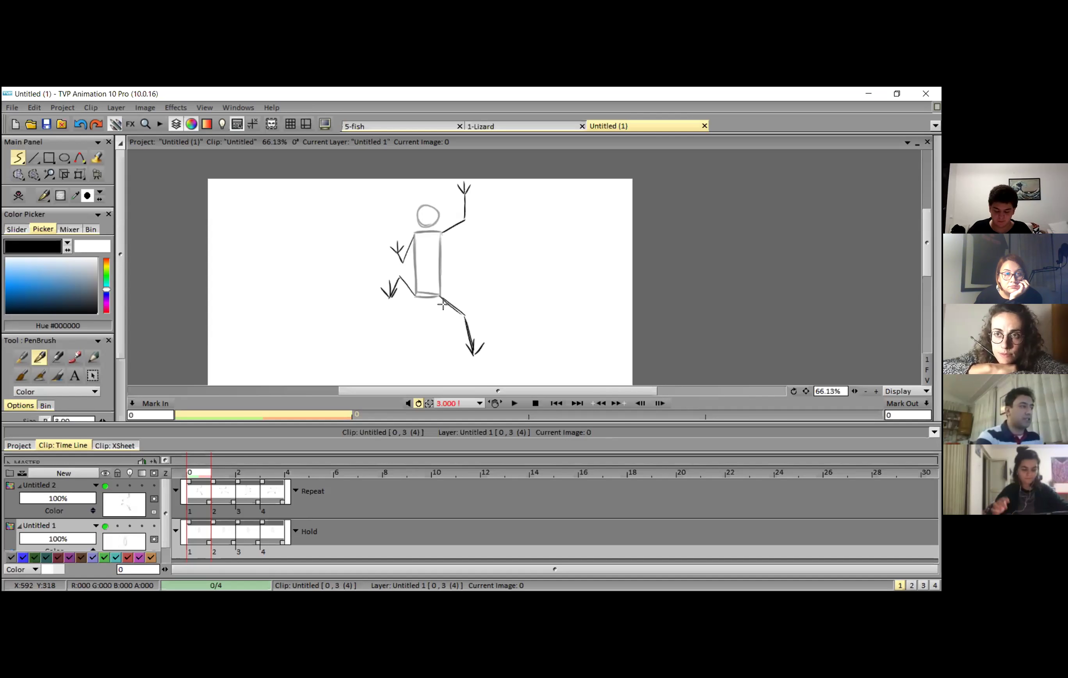
# Step: Merge the visible body and limb layers into a single layer
pyautogui.click(93, 357)
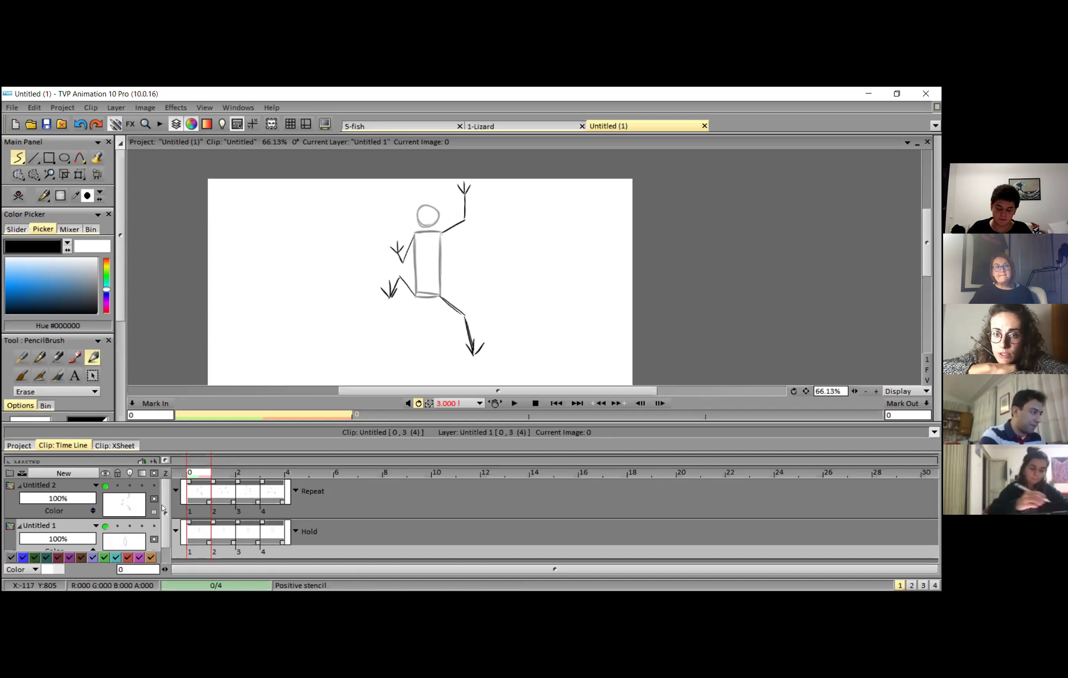
pyautogui.click(22, 473)
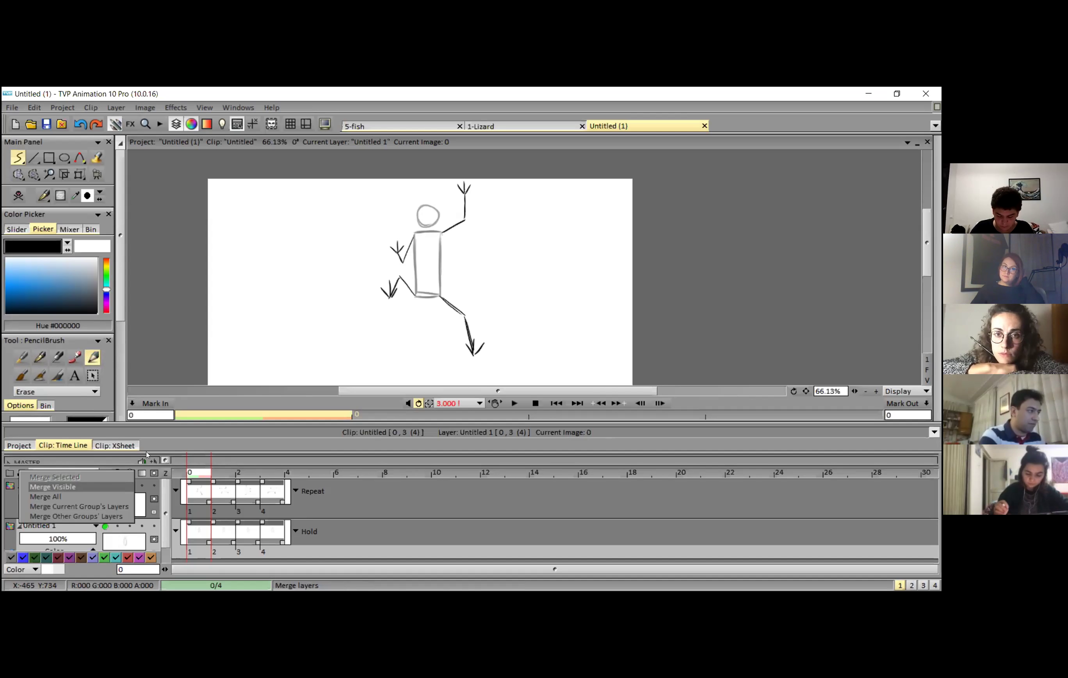
pyautogui.click(40, 487)
# Step: Erase the straight torso from the first frame and turn on the light table for the merged layer
pyautogui.scroll(3, 450, 260)
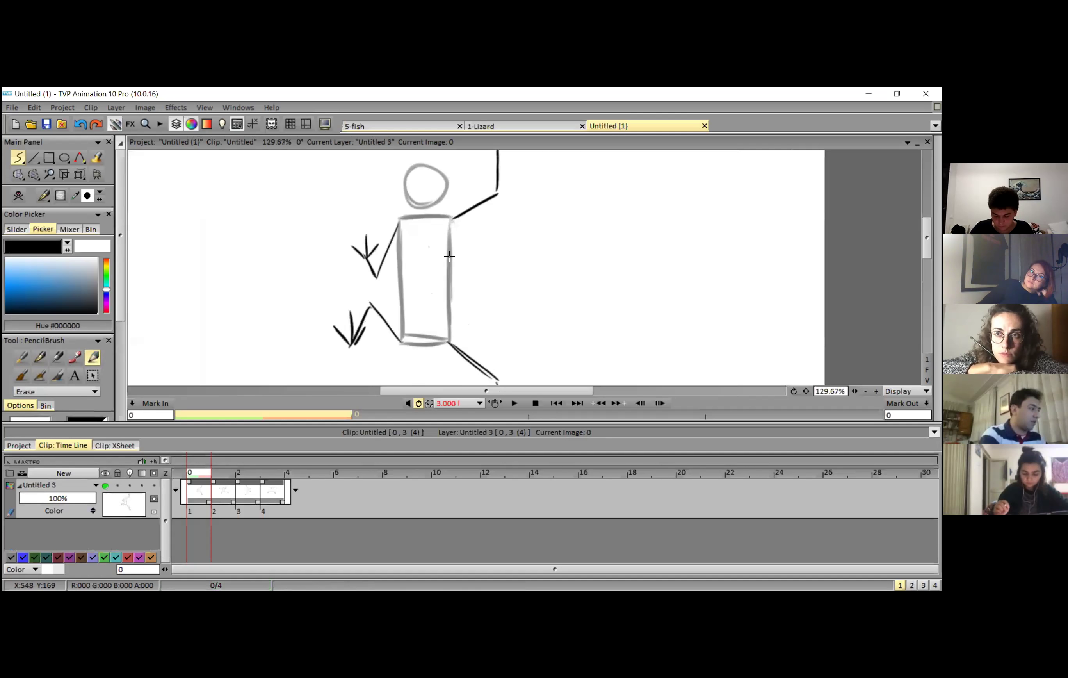
pyautogui.moveTo(425, 220)
pyautogui.mouseDown()
pyautogui.moveTo(380, 227)
pyautogui.moveTo(380, 241)
pyautogui.moveTo(391, 316)
pyautogui.moveTo(424, 311)
pyautogui.moveTo(423, 272)
pyautogui.moveTo(418, 328)
pyautogui.moveTo(433, 300)
pyautogui.mouseUp()
pyautogui.click(129, 485)
# Step: Draw a curved torso with tilted shoulders and hips in the first frame with the black PenBrush, bulging toward the extended limbs
pyautogui.press('b')
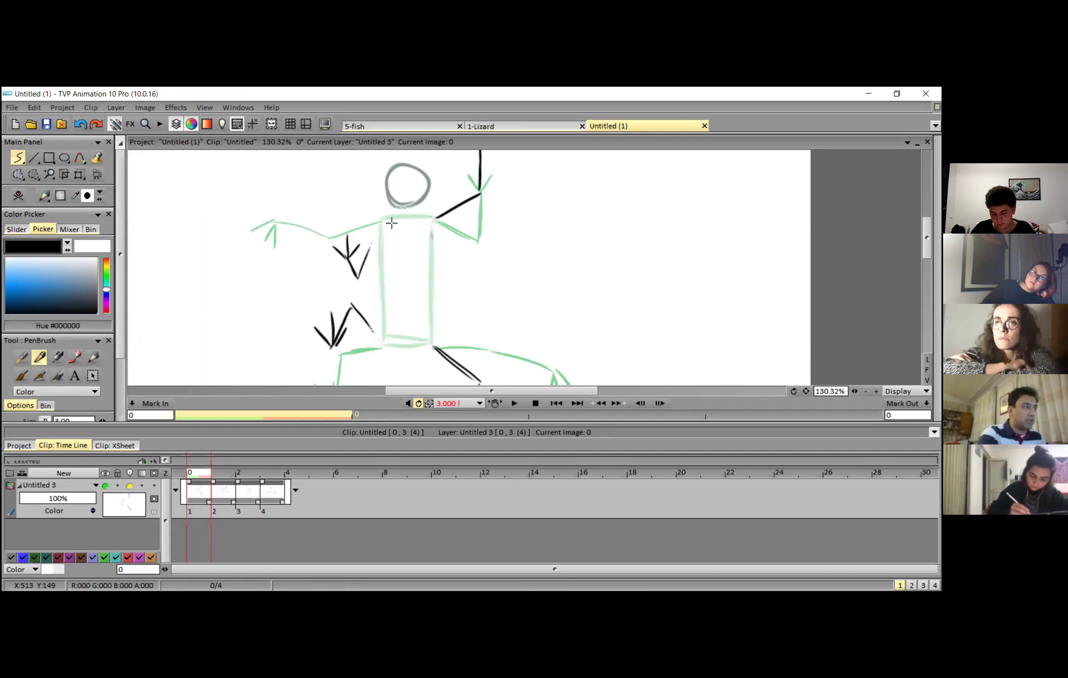
pyautogui.moveTo(373, 234); pyautogui.dragTo(405, 217)
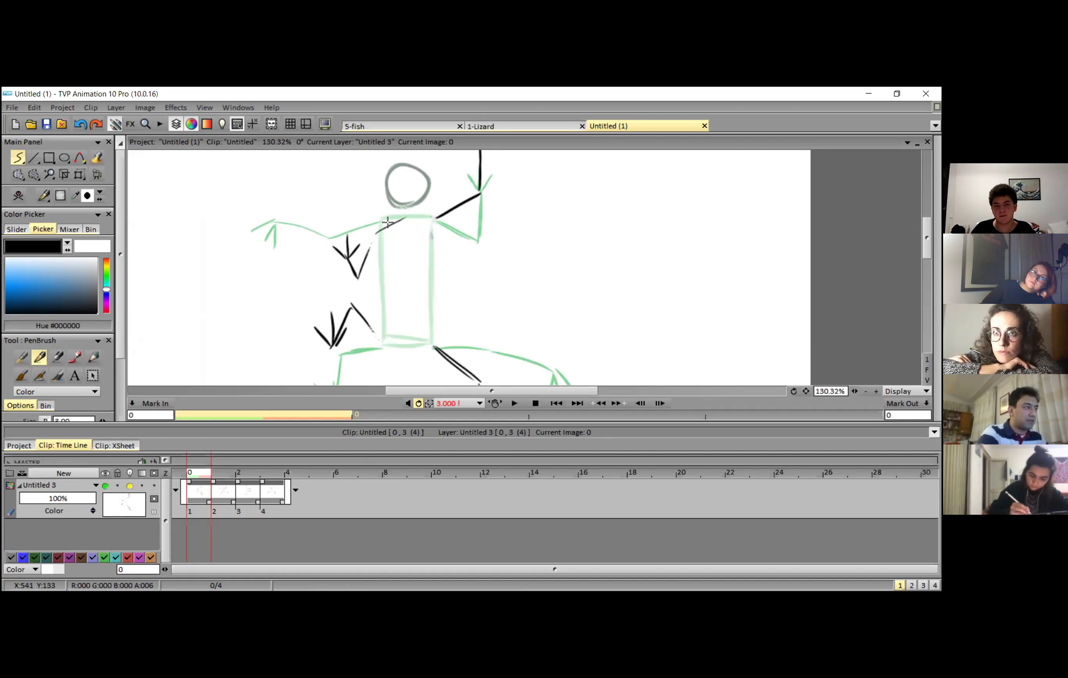
pyautogui.moveTo(319, 284)
pyautogui.mouseDown()
pyautogui.moveTo(269, 283)
pyautogui.moveTo(275, 304)
pyautogui.mouseUp()
pyautogui.hotkey('ctrl', 'z')
pyautogui.hotkey('ctrl', 'z')
pyautogui.moveTo(372, 240)
pyautogui.mouseDown()
pyautogui.moveTo(393, 282)
pyautogui.moveTo(384, 339)
pyautogui.moveTo(431, 355)
pyautogui.mouseUp()
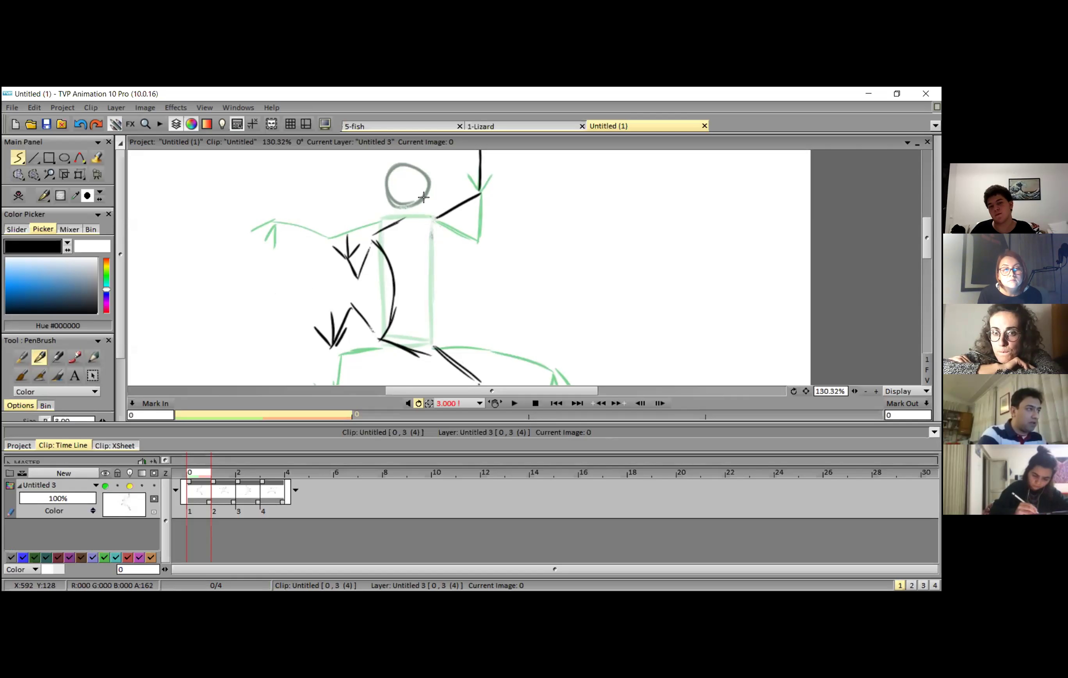
pyautogui.moveTo(395, 224)
pyautogui.mouseDown()
pyautogui.moveTo(421, 214)
pyautogui.moveTo(444, 280)
pyautogui.moveTo(427, 355)
pyautogui.mouseUp()
# Step: Erase the upper segments of the extended arm and leg in the first frame and redraw them joined to the tilted shoulders and hips
pyautogui.click(93, 357)
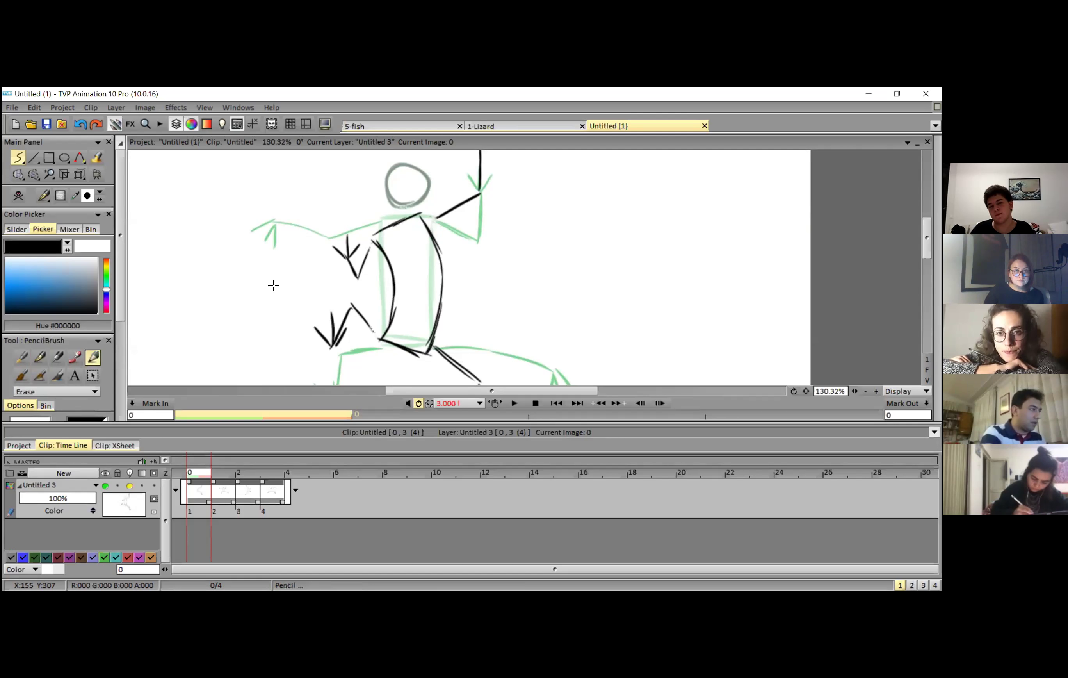
pyautogui.moveTo(481, 193); pyautogui.dragTo(458, 205)
pyautogui.moveTo(430, 353)
pyautogui.mouseDown()
pyautogui.moveTo(437, 346)
pyautogui.moveTo(480, 381)
pyautogui.mouseUp()
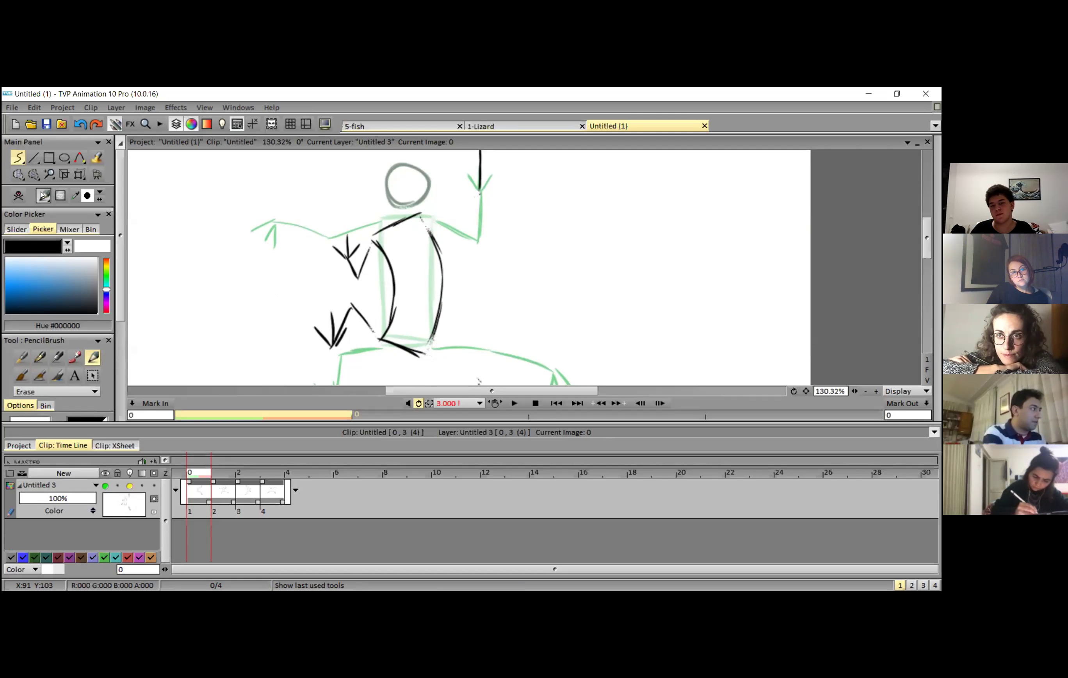
pyautogui.click(39, 357)
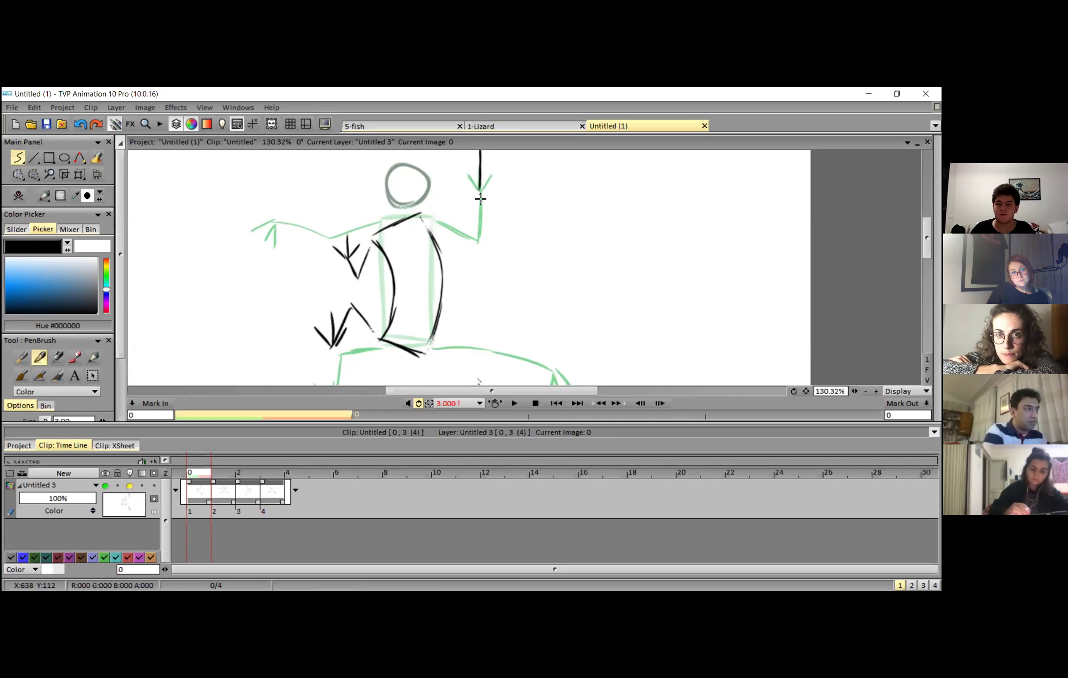
pyautogui.moveTo(475, 191)
pyautogui.mouseDown()
pyautogui.moveTo(375, 233)
pyautogui.moveTo(361, 255)
pyautogui.mouseUp()
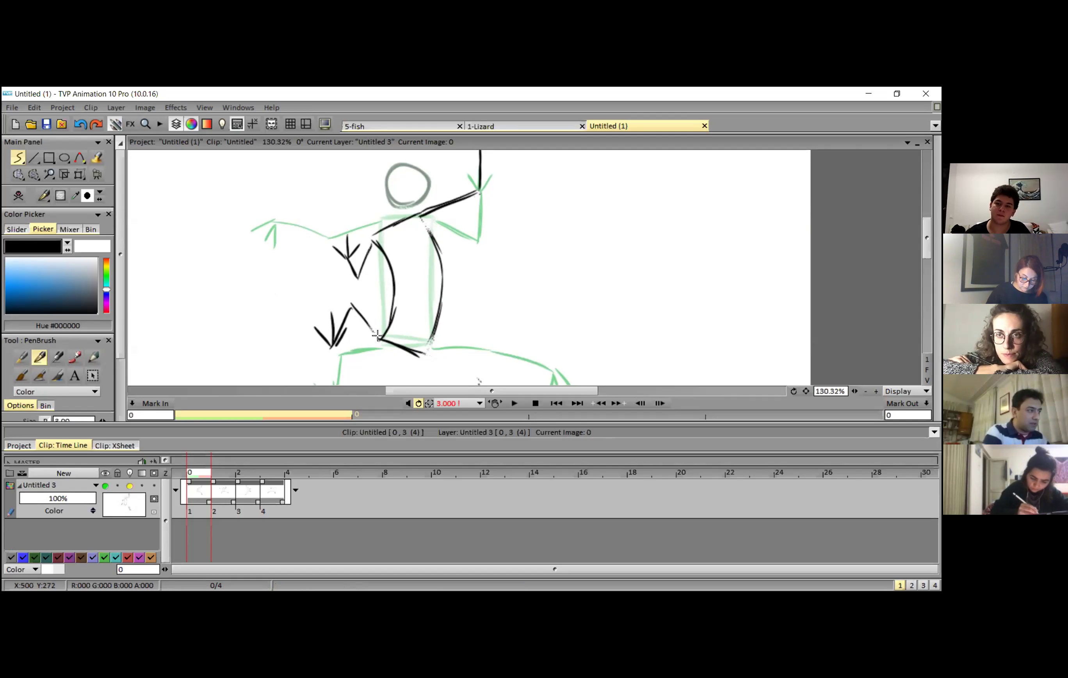
pyautogui.moveTo(472, 359)
pyautogui.mouseDown()
pyautogui.moveTo(447, 291)
pyautogui.moveTo(432, 291)
pyautogui.moveTo(437, 316)
pyautogui.mouseUp()
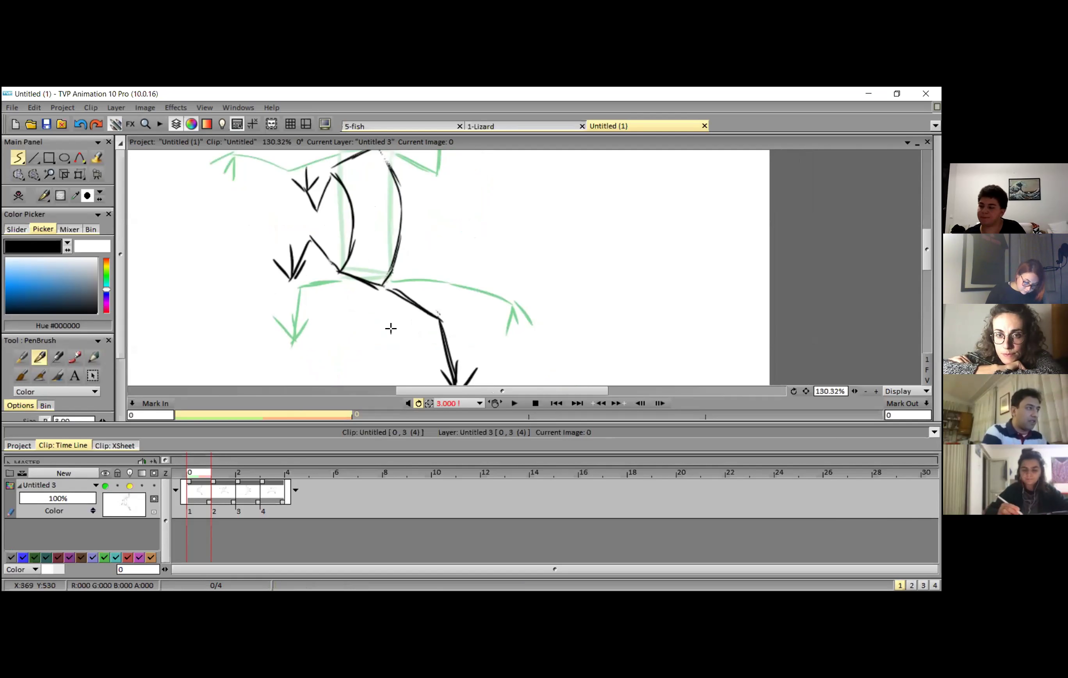
# Step: Check the second frame's straight torso against its neighbouring frames, and turn off the light table
pyautogui.press('Right')
pyautogui.moveTo(419, 240); pyautogui.dragTo(425, 267)
pyautogui.moveTo(368, 289); pyautogui.dragTo(375, 308)
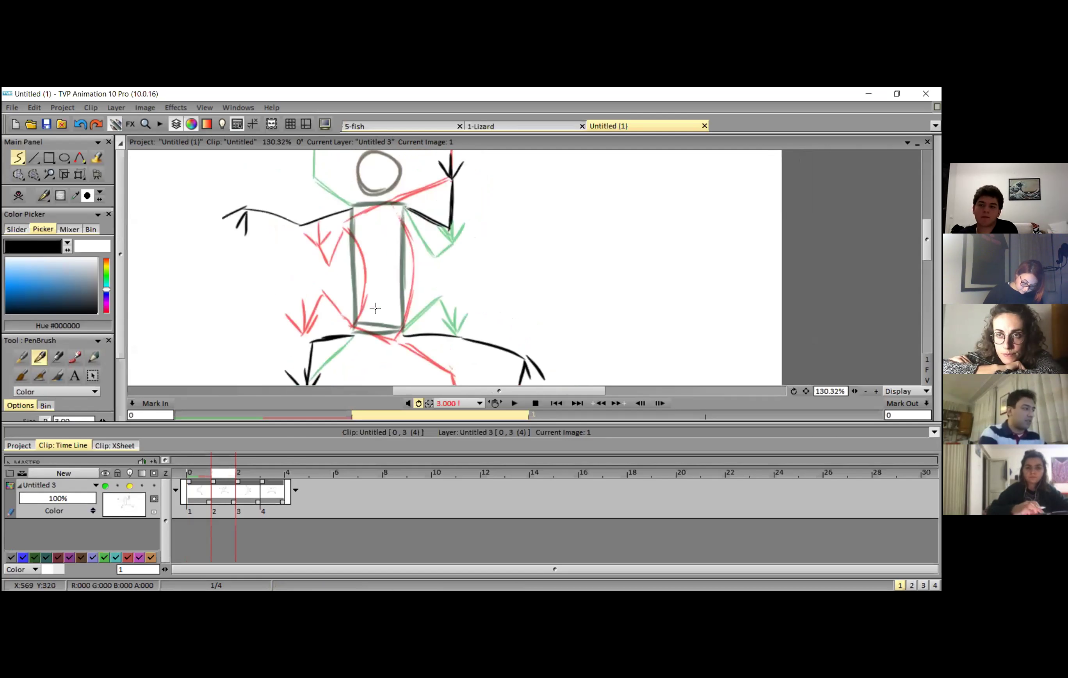
pyautogui.press('-')
pyautogui.click(129, 485)
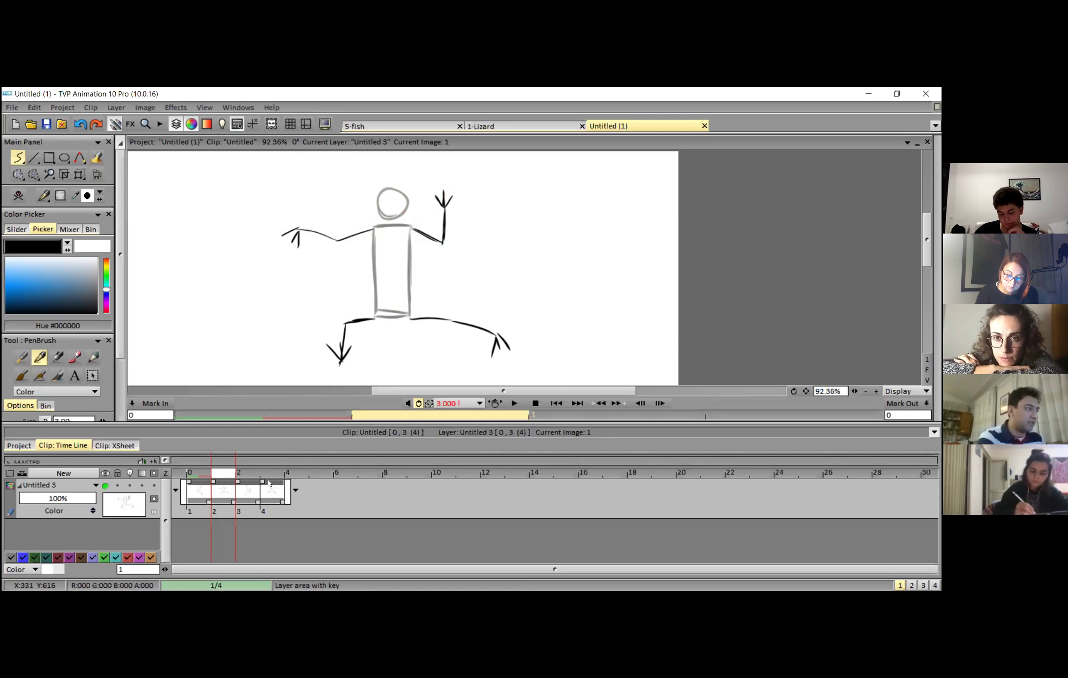
# Step: Sketch converging arrows beside the bent arm and leg in the third frame, and undo them
pyautogui.click(238, 476)
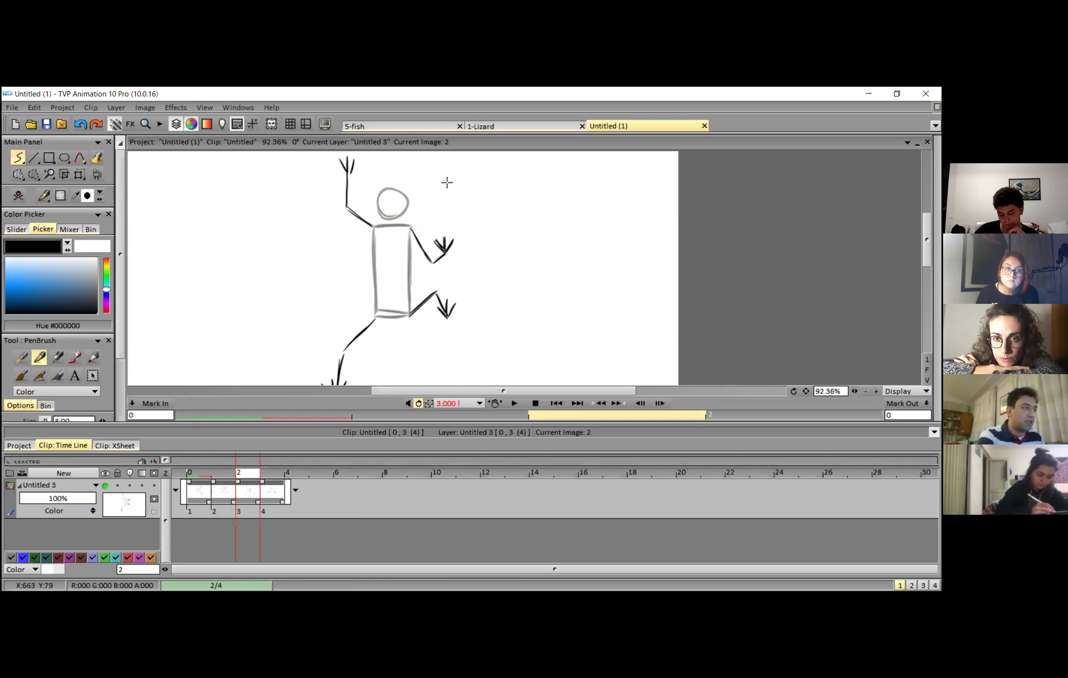
pyautogui.moveTo(440, 380)
pyautogui.mouseDown()
pyautogui.moveTo(447, 334)
pyautogui.moveTo(450, 348)
pyautogui.mouseUp()
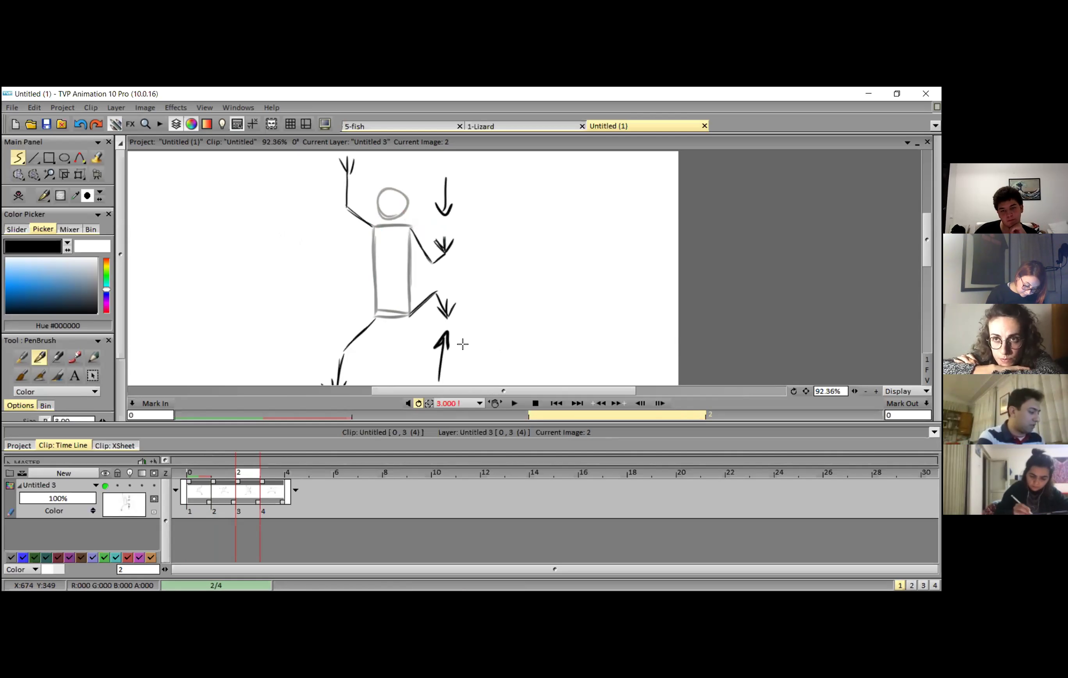
pyautogui.hotkey('ctrl', 'z')
pyautogui.hotkey('ctrl', 'z')
pyautogui.hotkey('ctrl', 'z')
pyautogui.hotkey('ctrl', 'z')
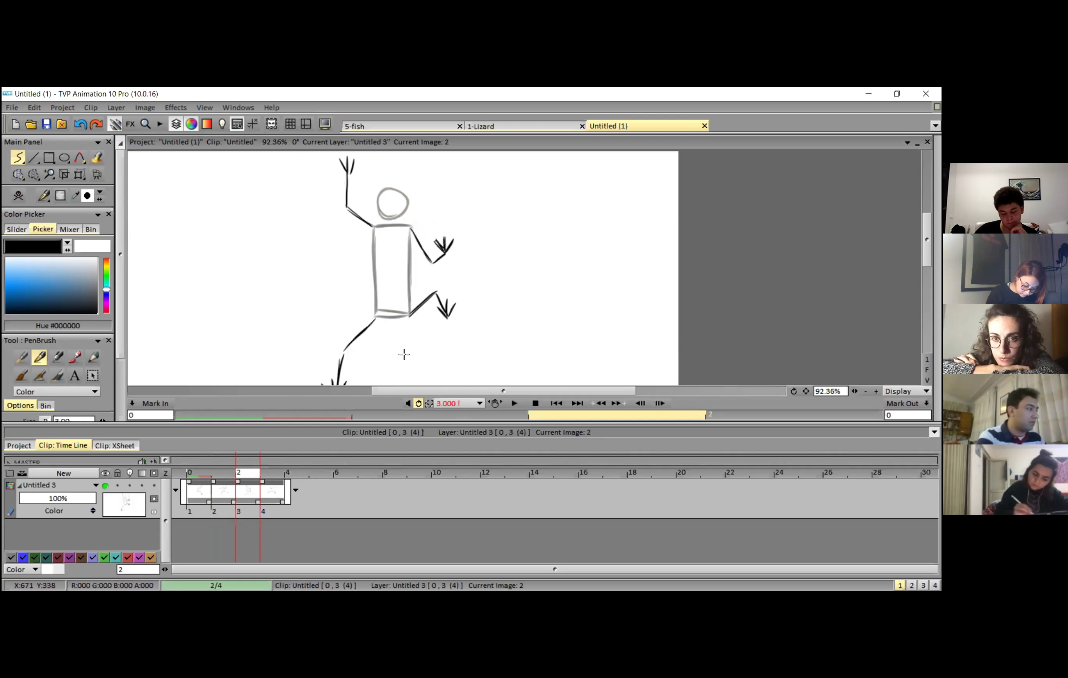
# Step: Erase the straight torso from the third frame and turn the light table back on
pyautogui.press('e')
pyautogui.moveTo(377, 234)
pyautogui.mouseDown()
pyautogui.moveTo(404, 229)
pyautogui.moveTo(372, 301)
pyautogui.moveTo(382, 315)
pyautogui.mouseUp()
pyautogui.click(130, 487)
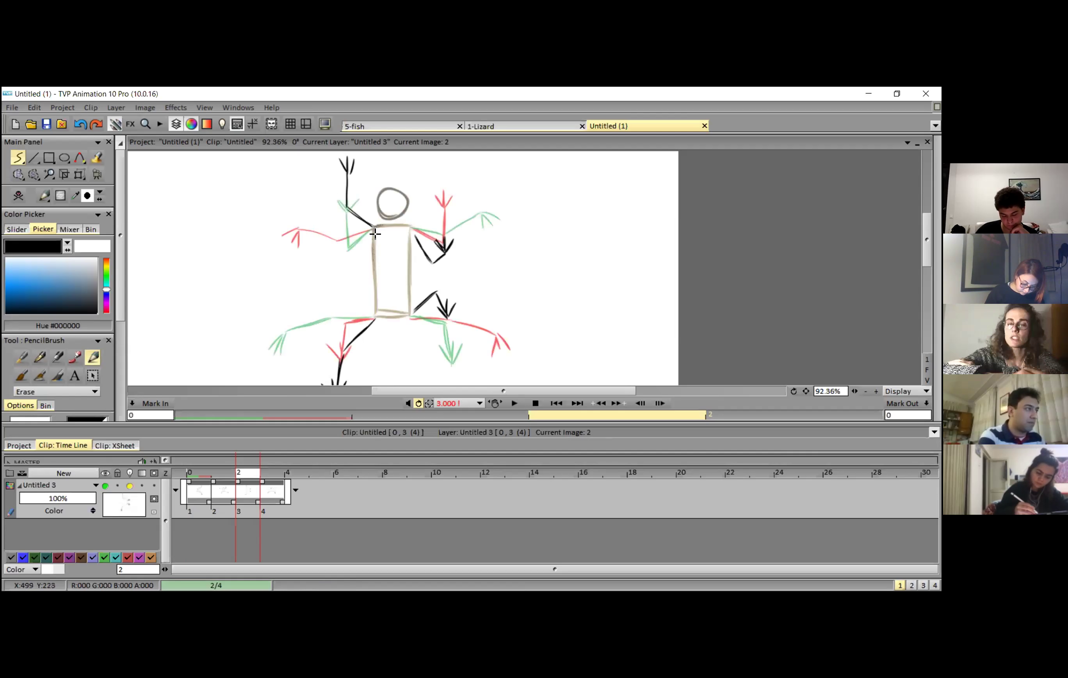
# Step: Draw a bent torso with tilted shoulders and hips in the third frame, curved opposite to the first frame's torso
pyautogui.click(39, 357)
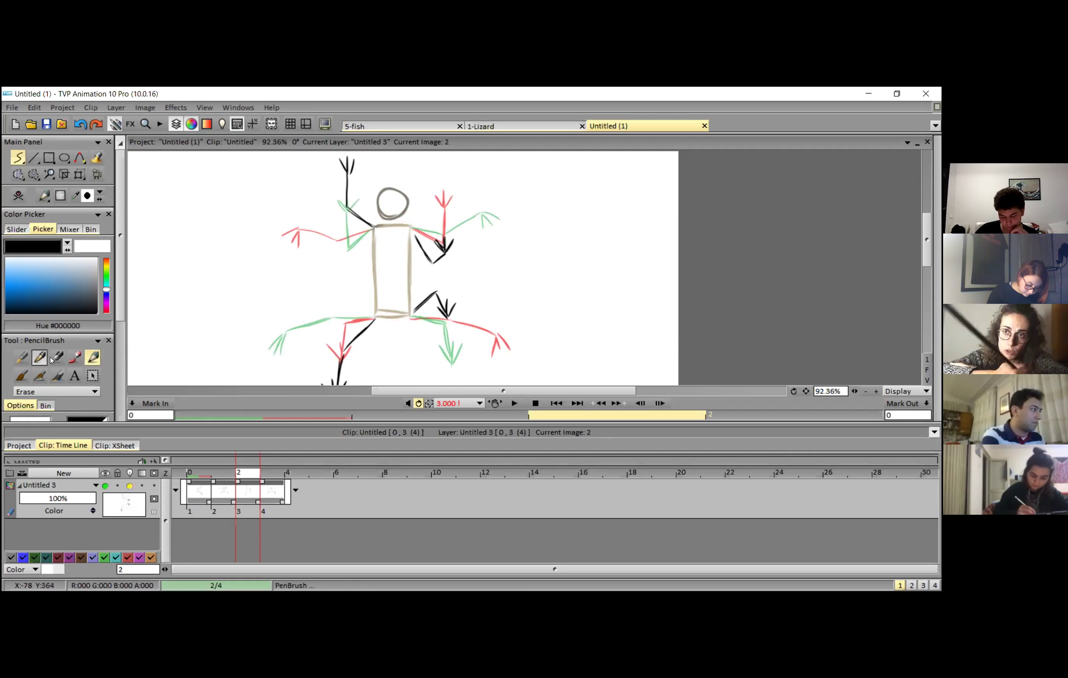
pyautogui.moveTo(380, 219); pyautogui.dragTo(412, 234)
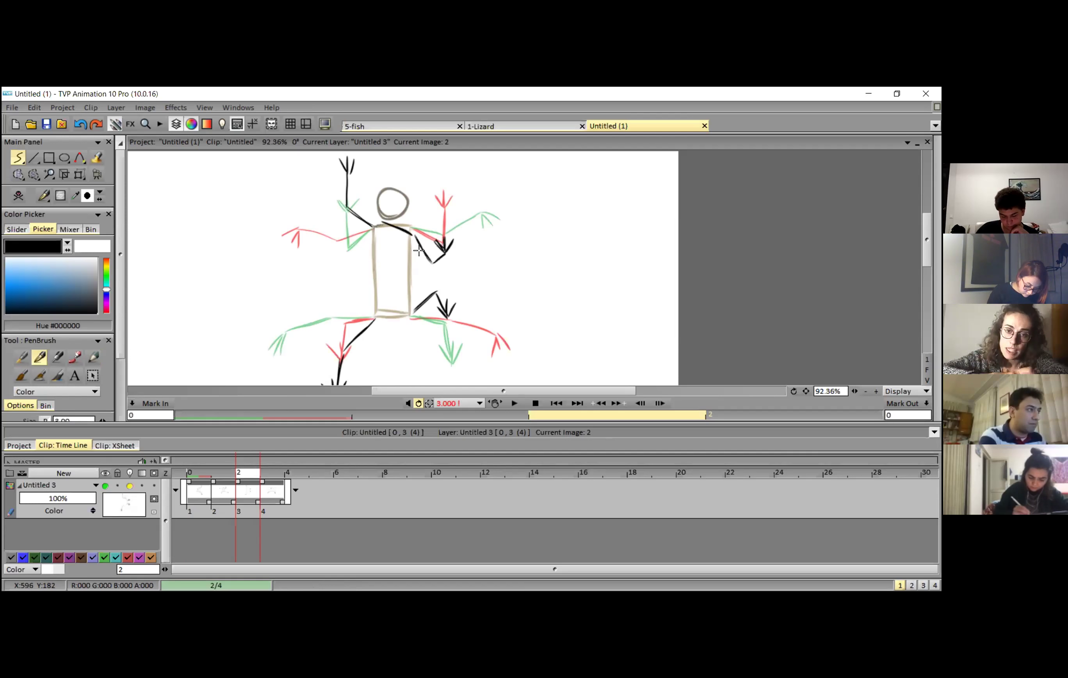
pyautogui.moveTo(413, 242)
pyautogui.mouseDown()
pyautogui.moveTo(402, 273)
pyautogui.moveTo(410, 311)
pyautogui.moveTo(379, 322)
pyautogui.moveTo(388, 319)
pyautogui.mouseUp()
pyautogui.hotkey('ctrl', 'z')
pyautogui.moveTo(381, 221)
pyautogui.mouseDown()
pyautogui.moveTo(368, 257)
pyautogui.moveTo(381, 321)
pyautogui.mouseUp()
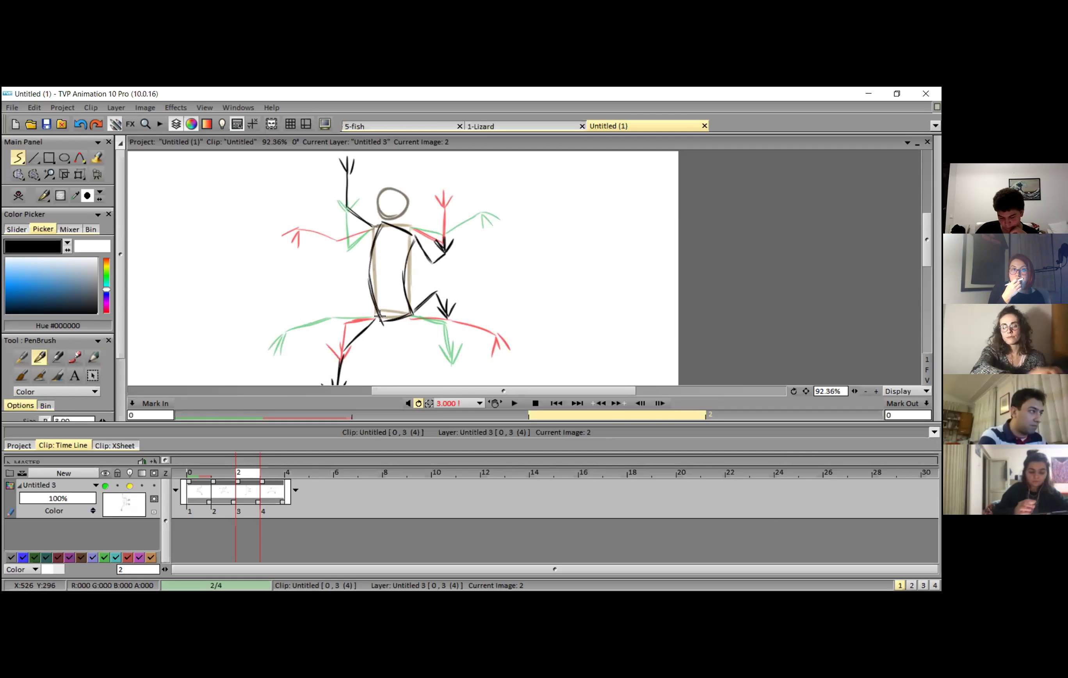
# Step: Erase the upper segments of the third frame's extended arm and leg and redraw them joined to the tilted shoulders and hips
pyautogui.click(103, 357)
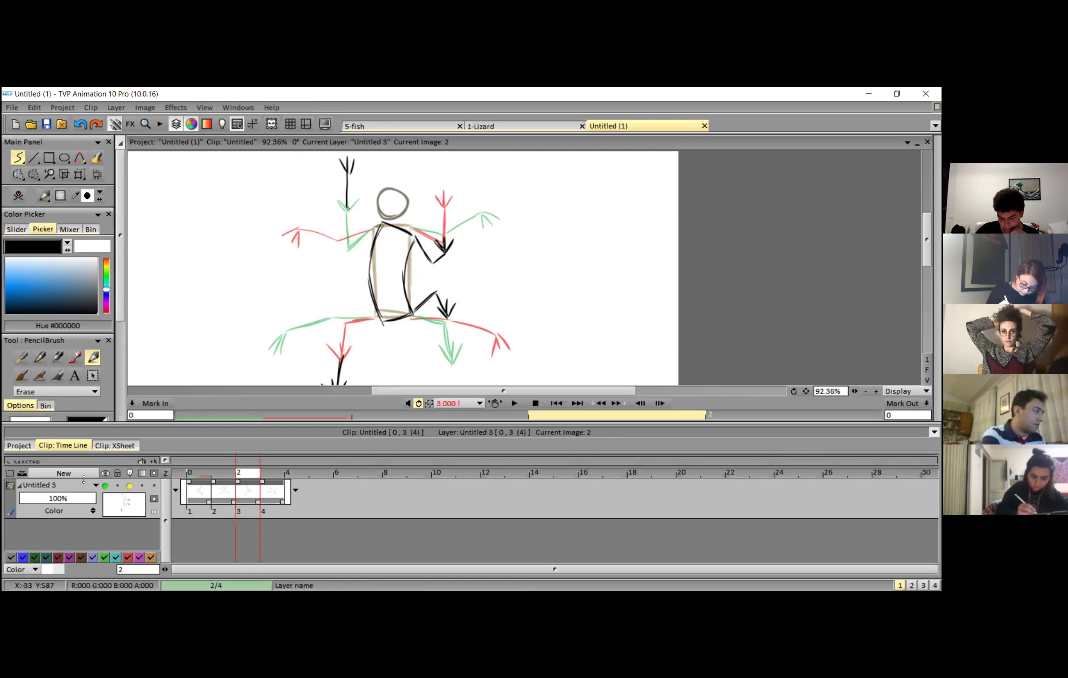
pyautogui.click(39, 357)
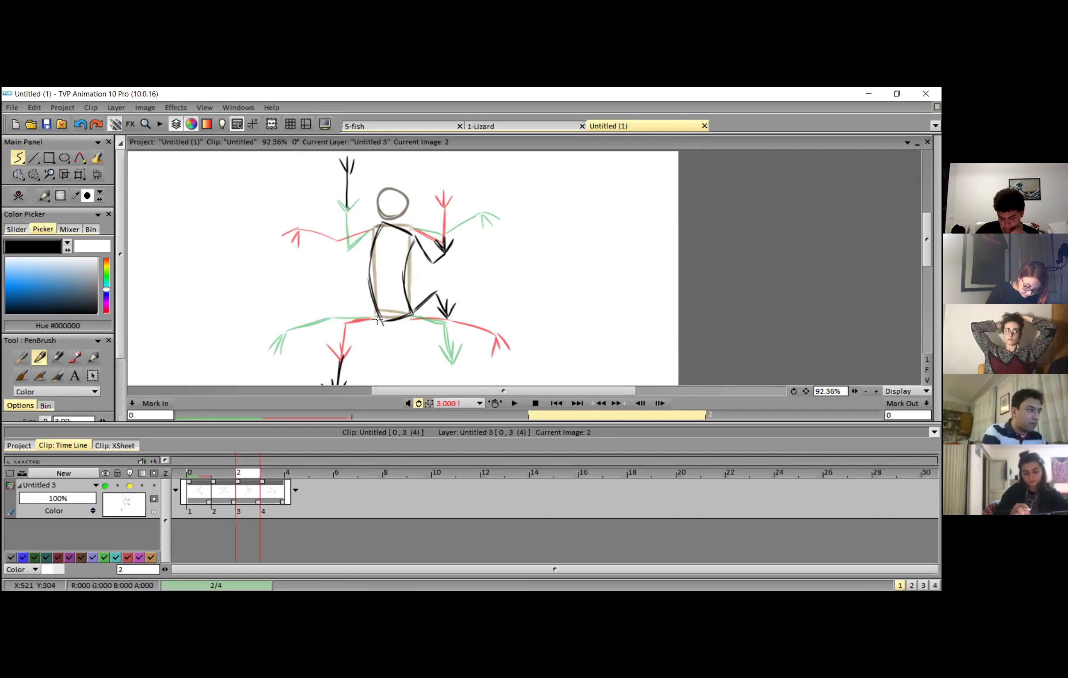
pyautogui.moveTo(381, 322); pyautogui.dragTo(345, 345)
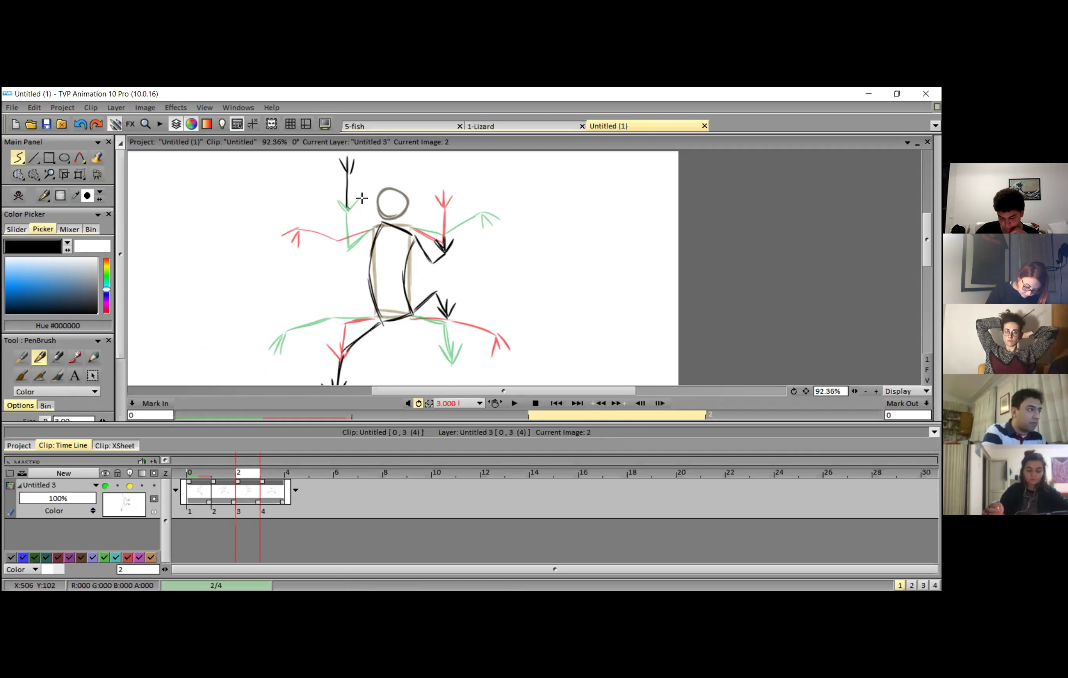
pyautogui.moveTo(348, 206); pyautogui.dragTo(382, 220)
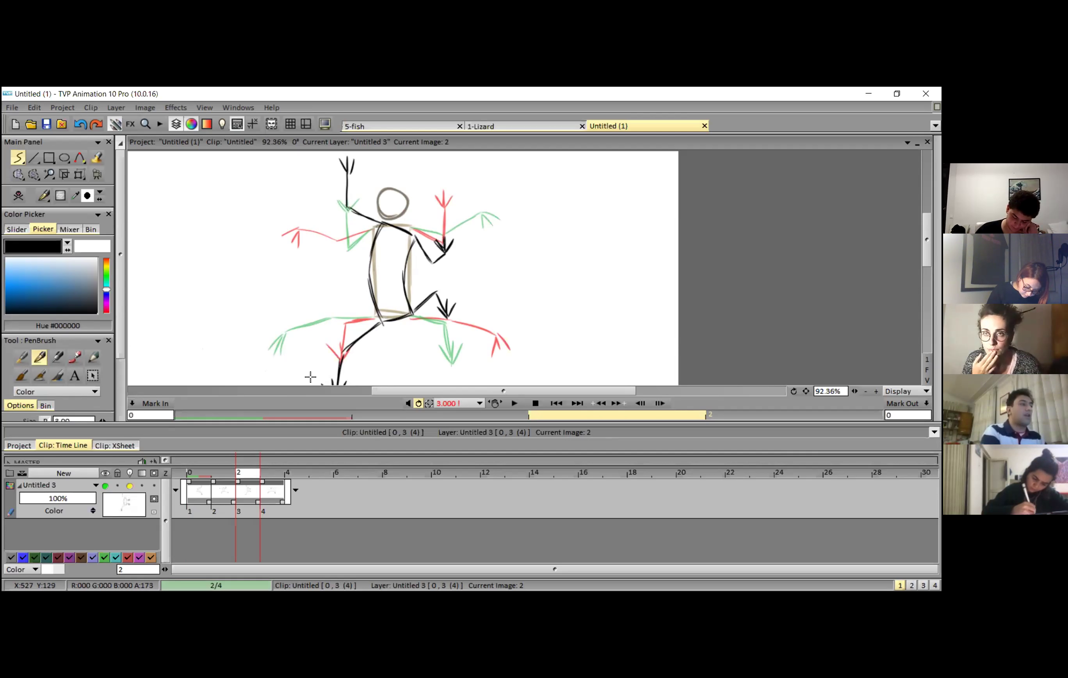
# Step: Erase the third frame's head and redraw it shifted towards the lowered shoulder on the bent-arm side
pyautogui.click(93, 357)
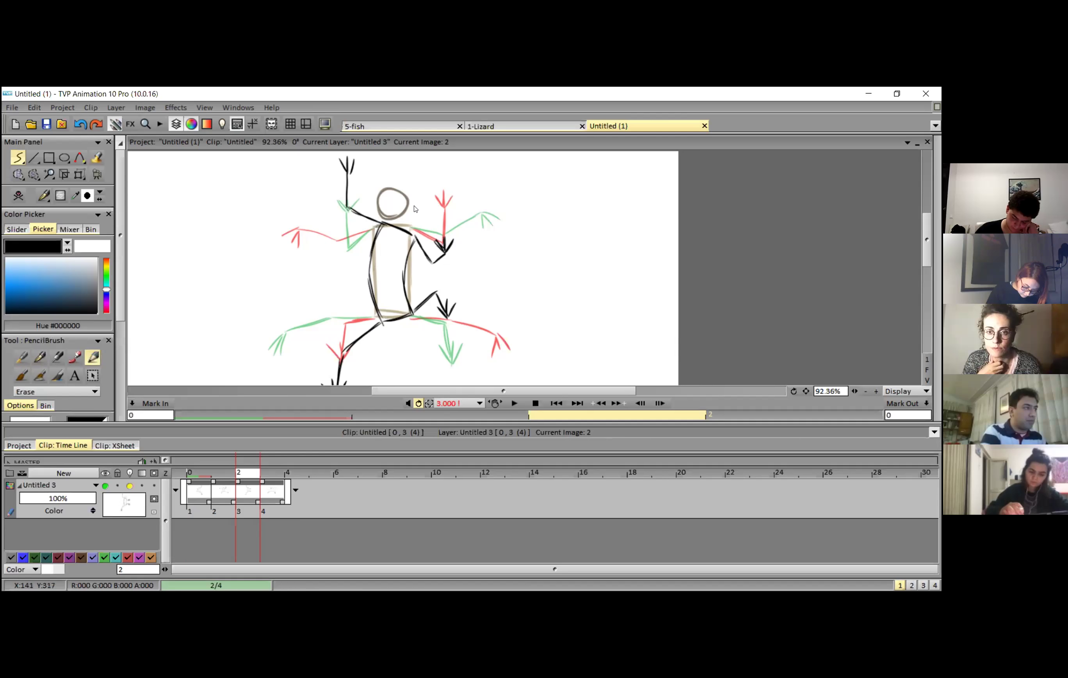
pyautogui.click(39, 357)
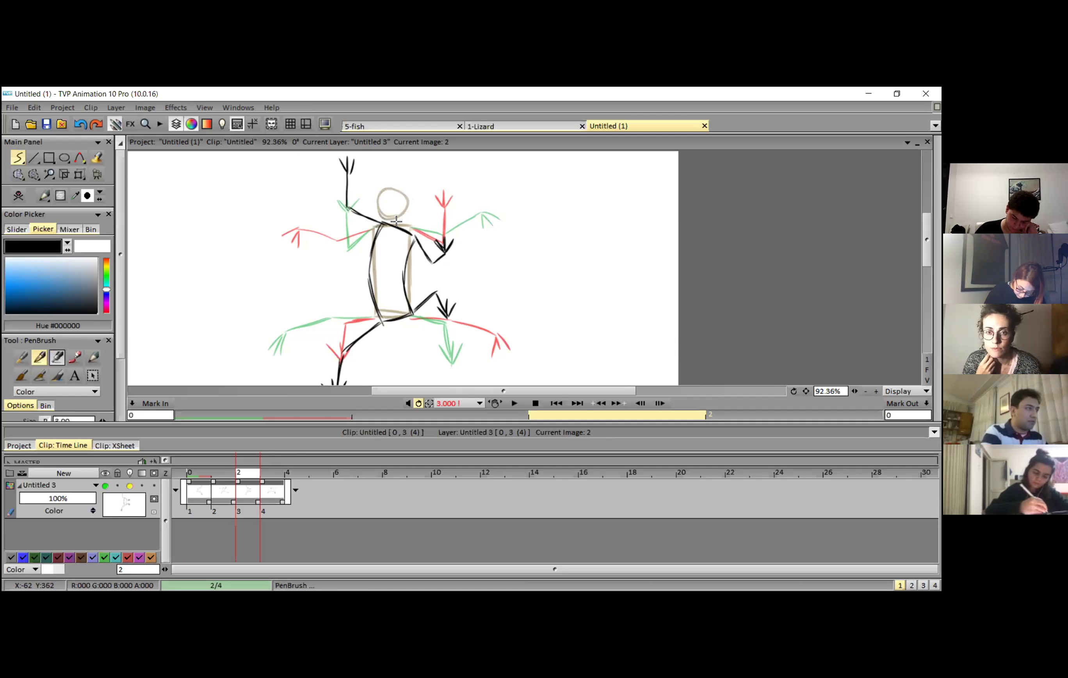
pyautogui.moveTo(401, 218)
pyautogui.mouseDown()
pyautogui.moveTo(408, 195)
pyautogui.moveTo(420, 206)
pyautogui.moveTo(399, 220)
pyautogui.moveTo(394, 196)
pyautogui.moveTo(422, 199)
pyautogui.moveTo(400, 217)
pyautogui.mouseUp()
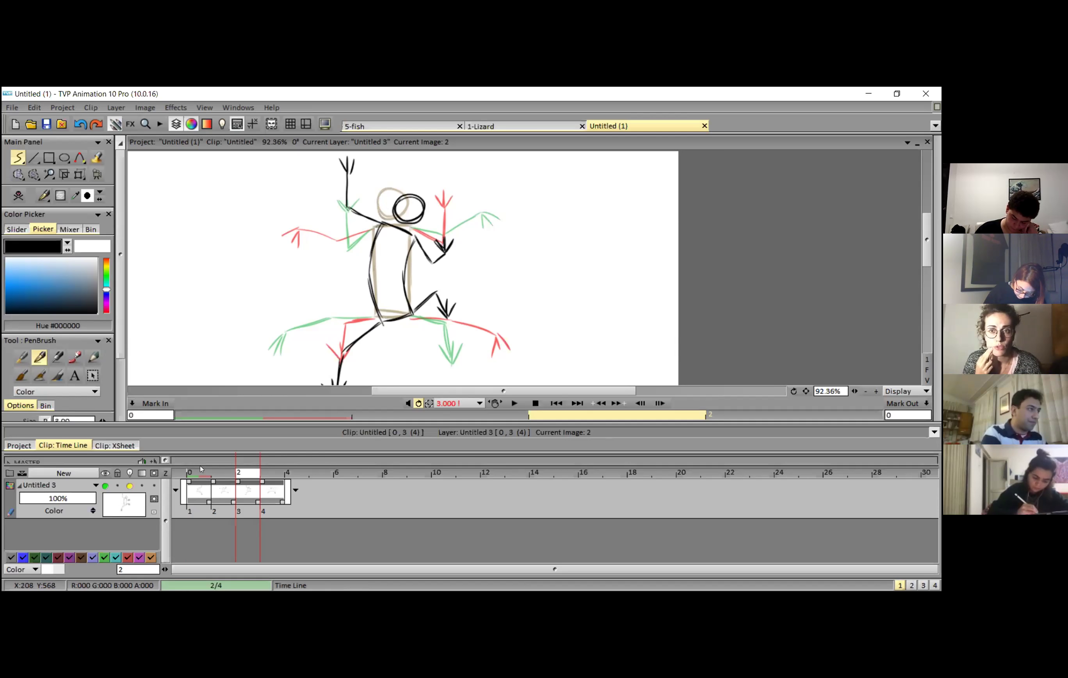
# Step: Erase the first frame's head and redraw it shifted above the lowered shoulder on the bent-arm side
pyautogui.press('Home')
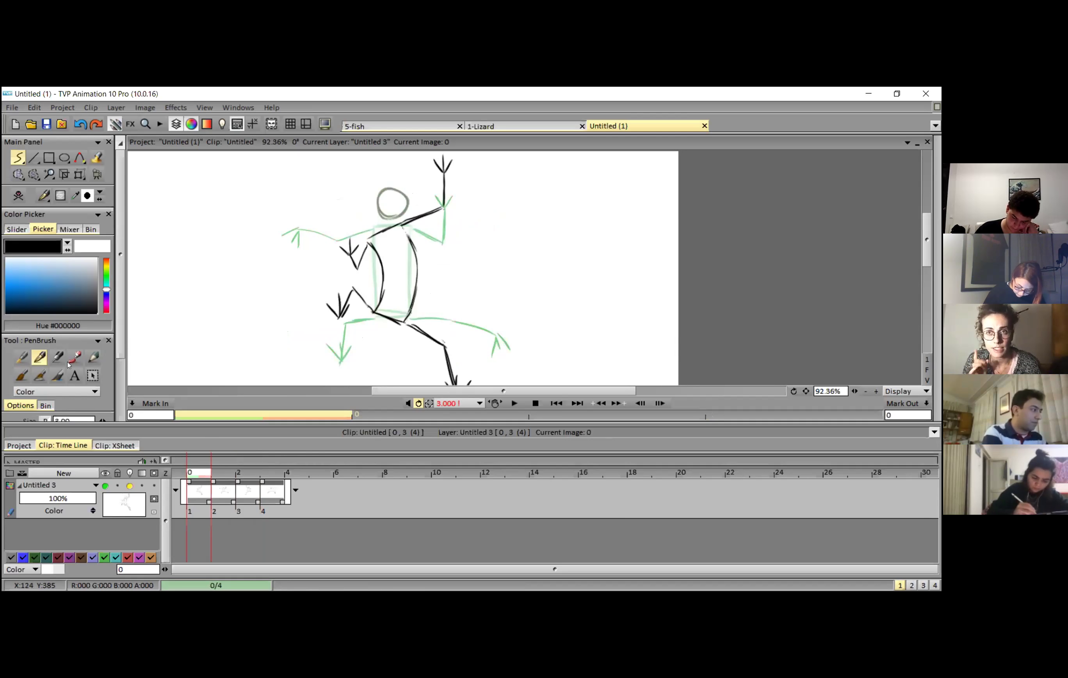
pyautogui.click(93, 356)
pyautogui.moveTo(383, 197)
pyautogui.mouseDown()
pyautogui.moveTo(403, 209)
pyautogui.moveTo(386, 189)
pyautogui.mouseUp()
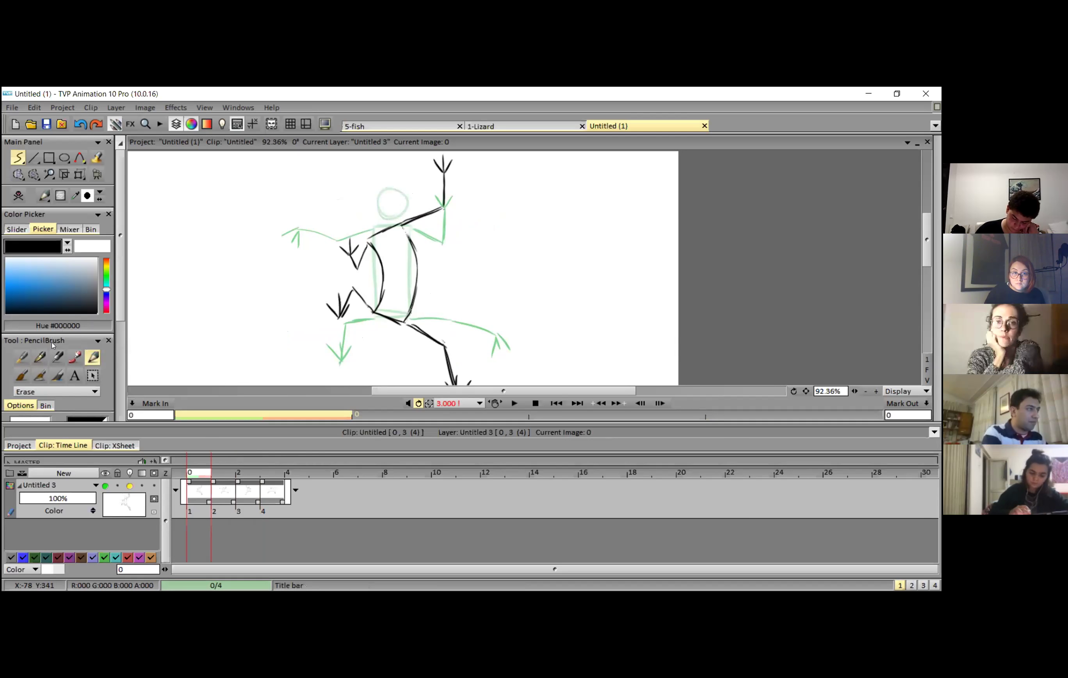
pyautogui.click(39, 357)
pyautogui.moveTo(355, 212)
pyautogui.mouseDown()
pyautogui.moveTo(381, 201)
pyautogui.moveTo(374, 225)
pyautogui.moveTo(358, 211)
pyautogui.moveTo(388, 212)
pyautogui.mouseUp()
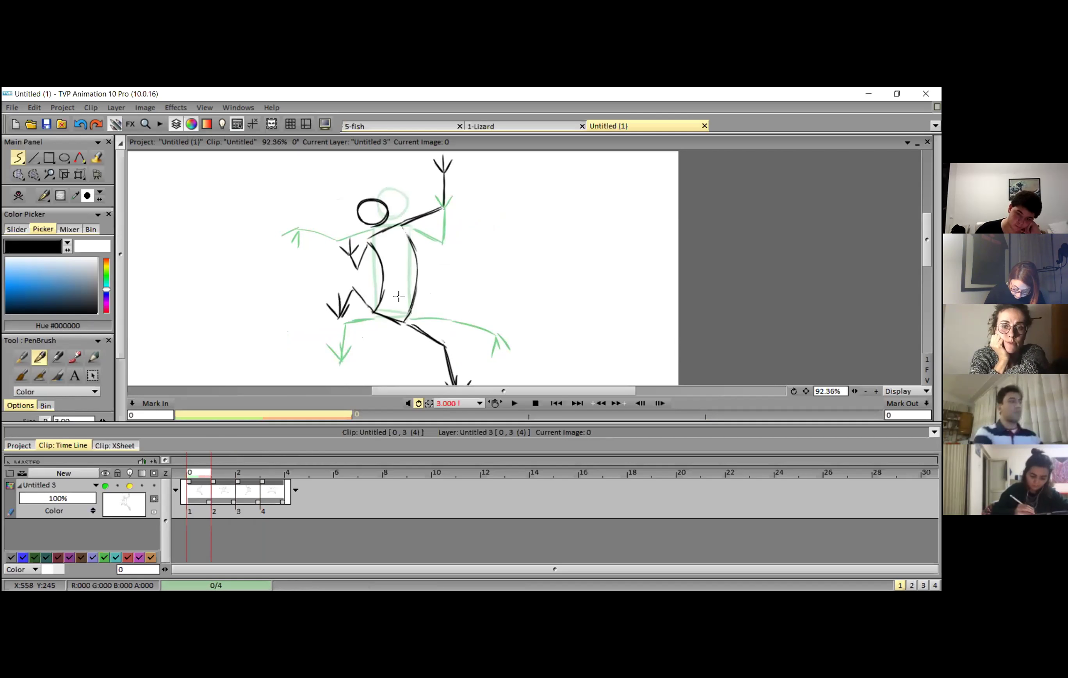
# Step: Play the climbing loop to review the bending torso and shifting head
pyautogui.scroll(-3, 466, 287)
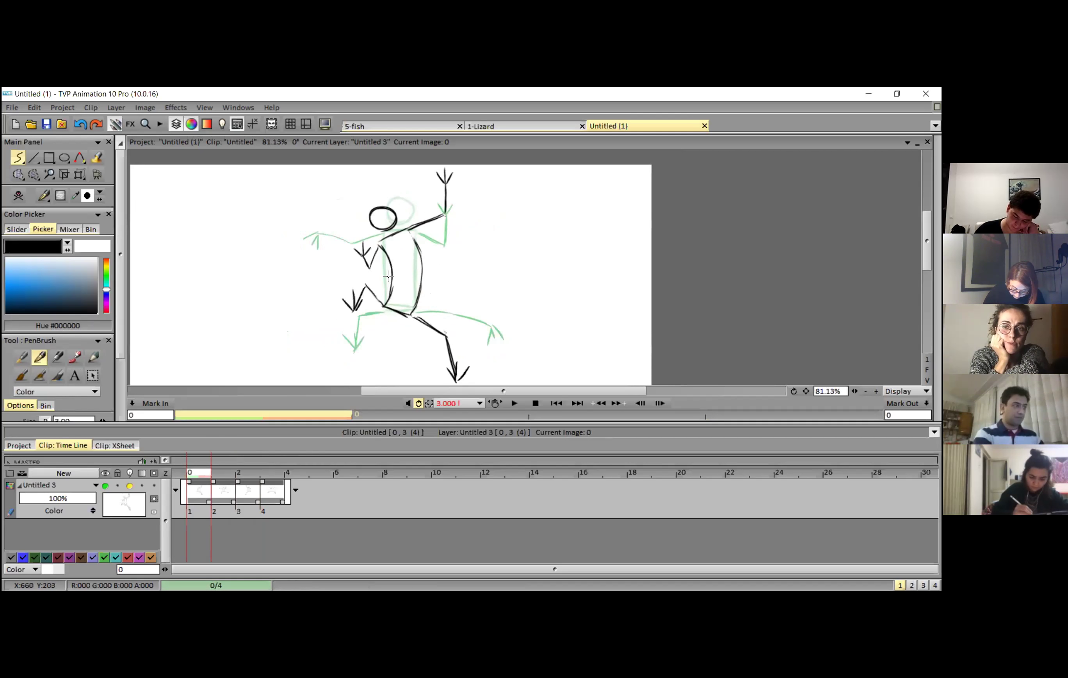
pyautogui.scroll(-1, 458, 301)
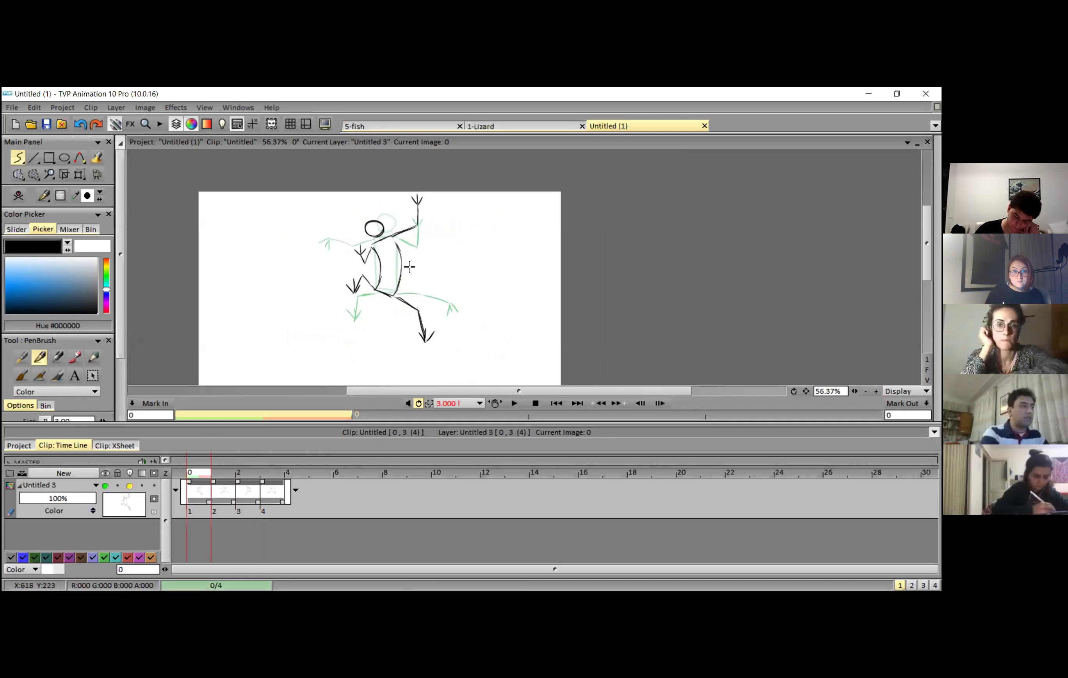
pyautogui.click(513, 403)
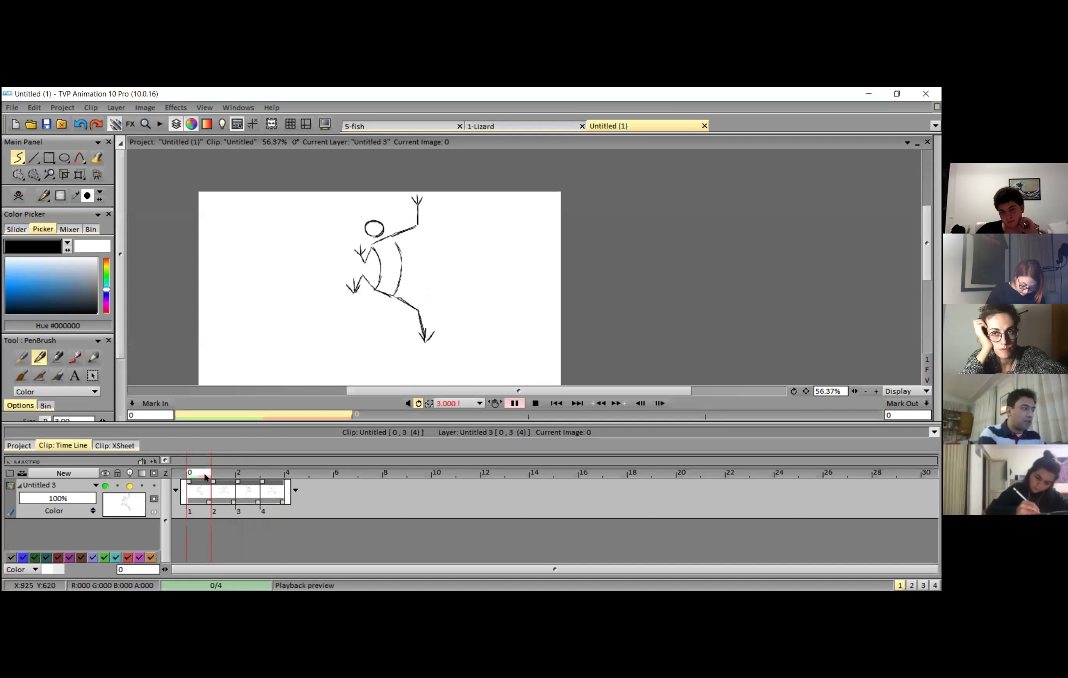
pyautogui.click(519, 356)
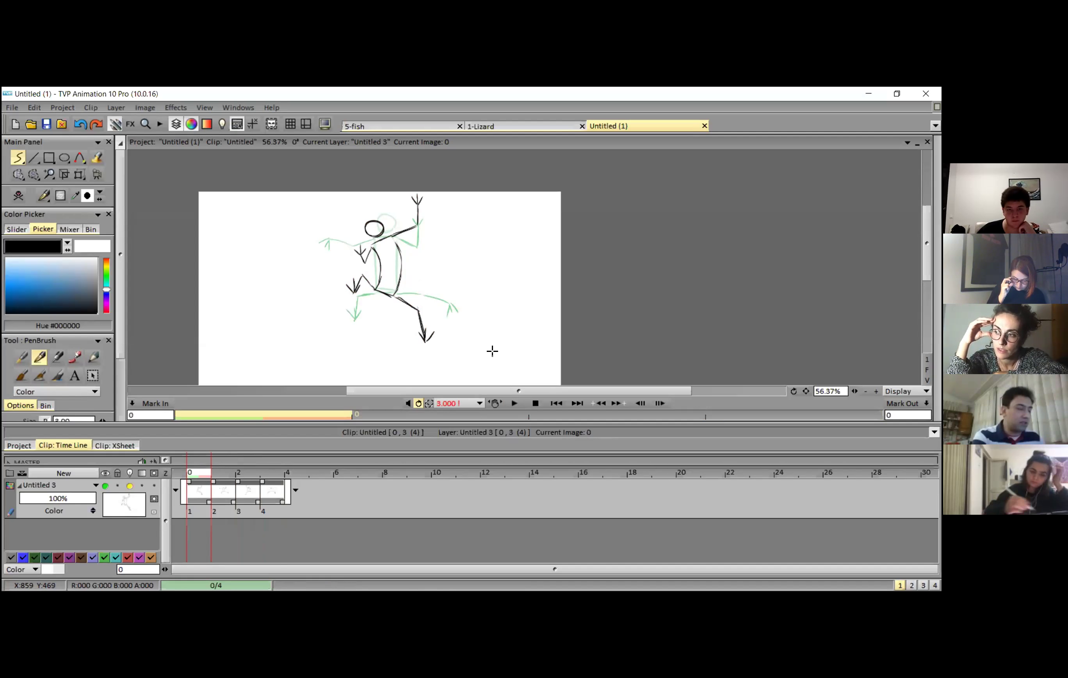
# Step: Extend each of the four key drawings by one frame and insert a blank in-between drawing after each
pyautogui.moveTo(209, 501); pyautogui.dragTo(234, 502)
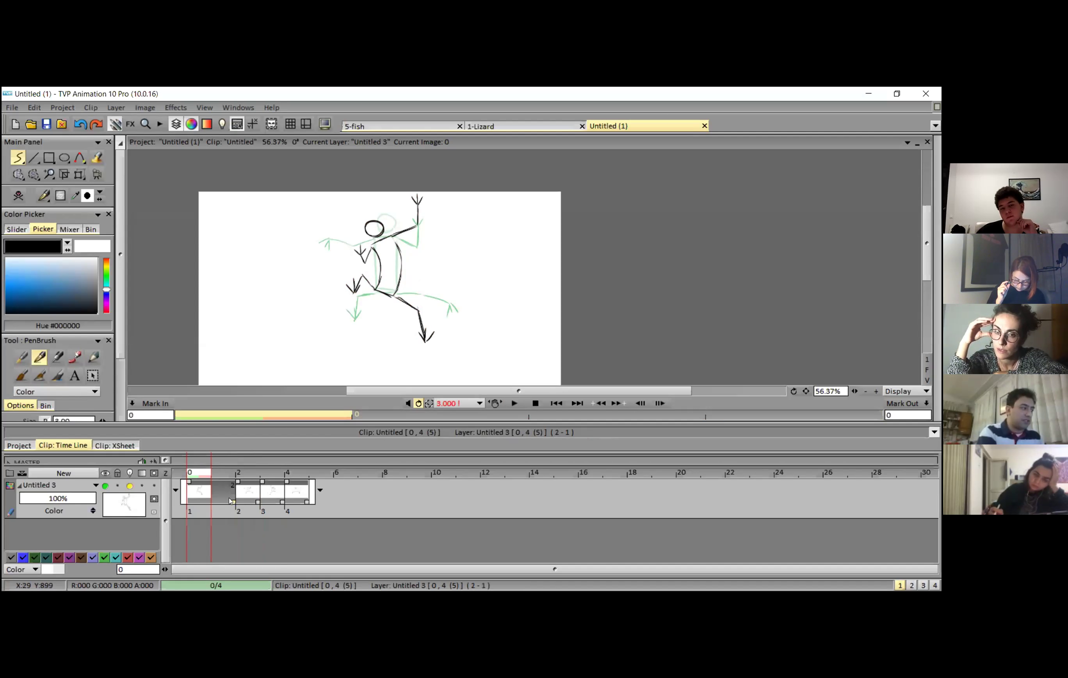
pyautogui.click(231, 508)
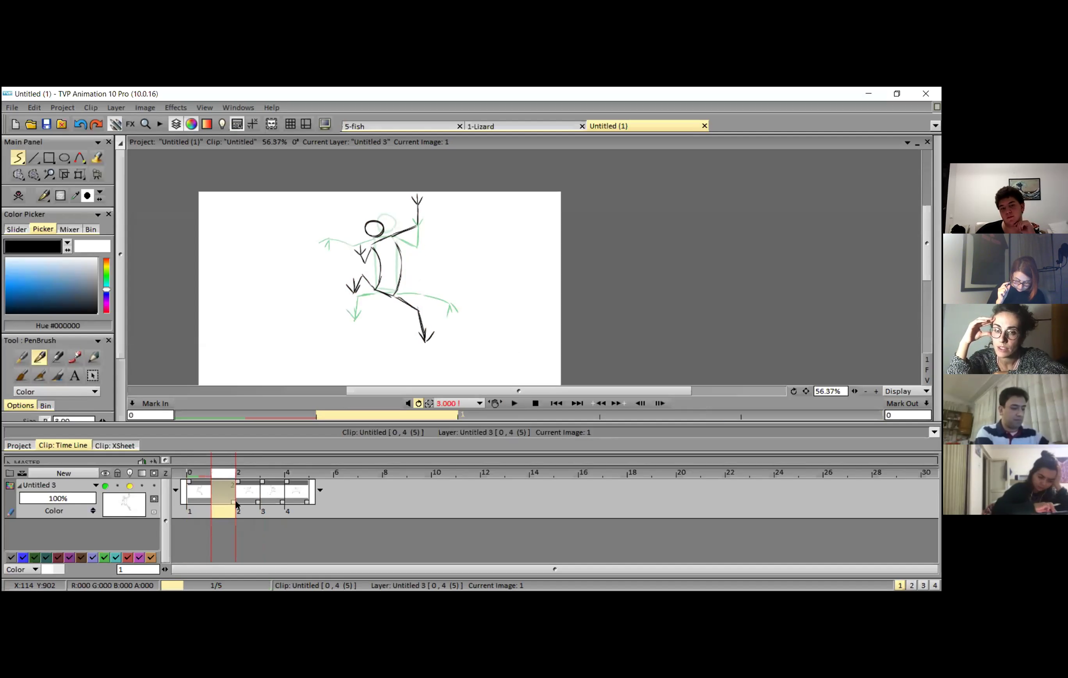
pyautogui.press('Insert')
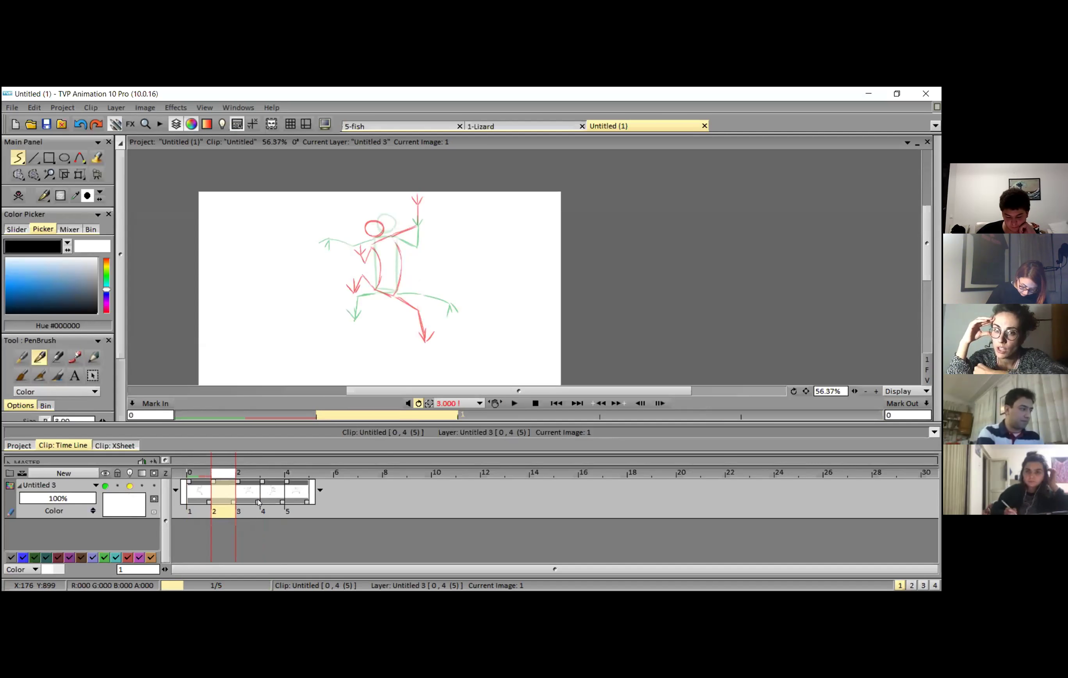
pyautogui.moveTo(259, 502); pyautogui.dragTo(282, 502)
pyautogui.click(275, 511)
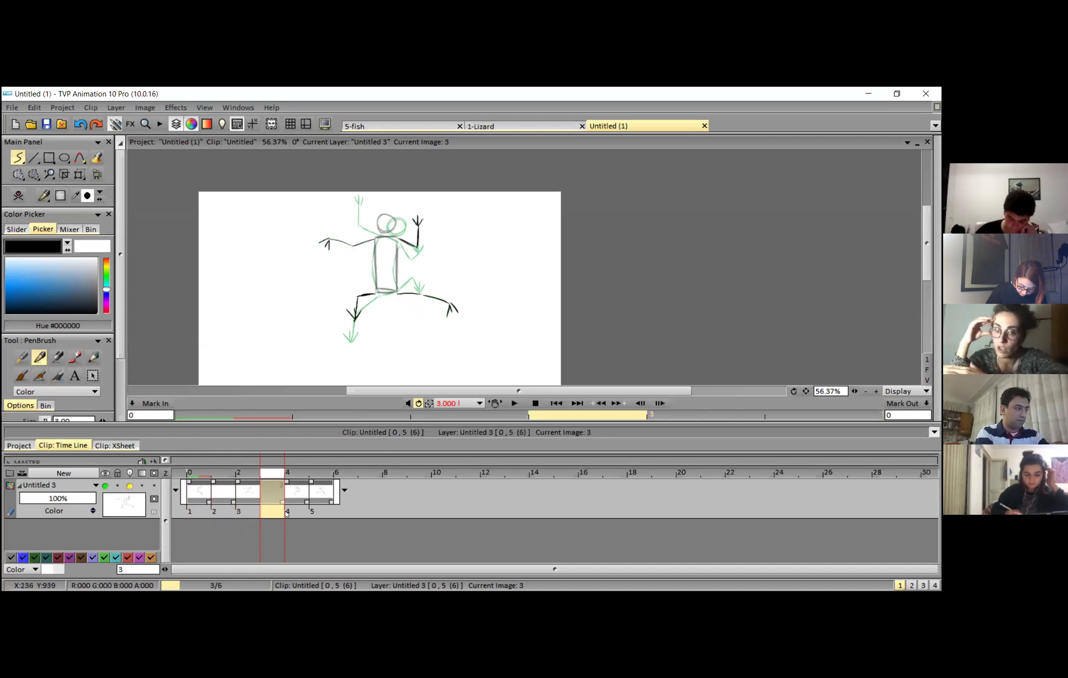
pyautogui.press('Insert')
pyautogui.moveTo(302, 501); pyautogui.dragTo(332, 502)
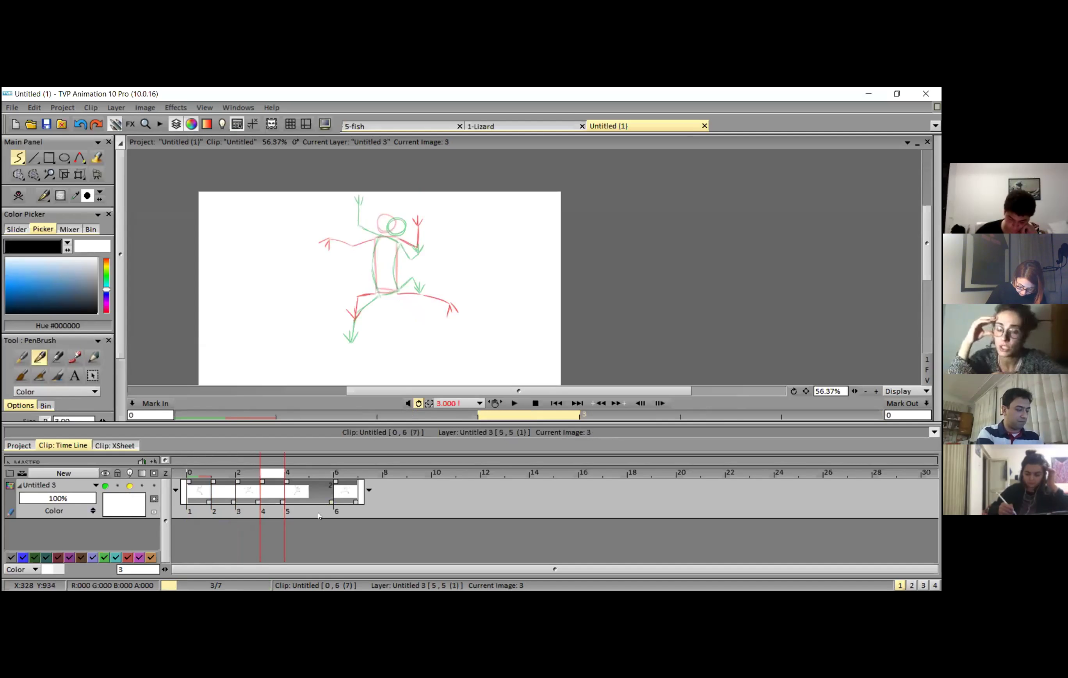
pyautogui.click(321, 513)
pyautogui.press('Insert')
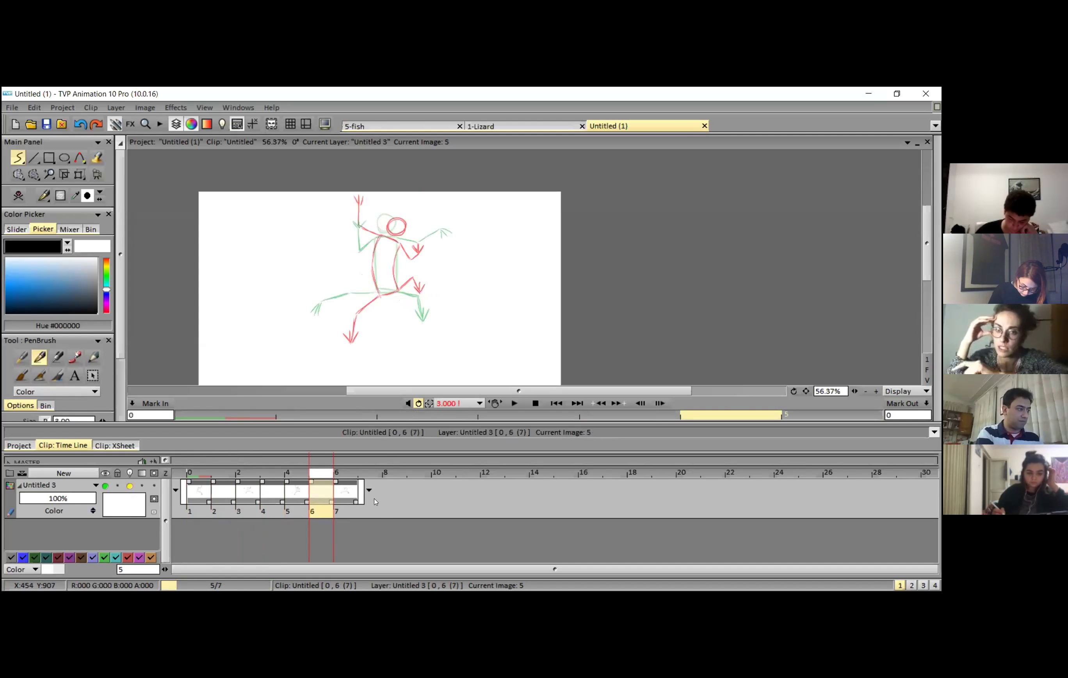
pyautogui.moveTo(357, 501); pyautogui.dragTo(381, 502)
pyautogui.click(380, 477)
pyautogui.press('Insert')
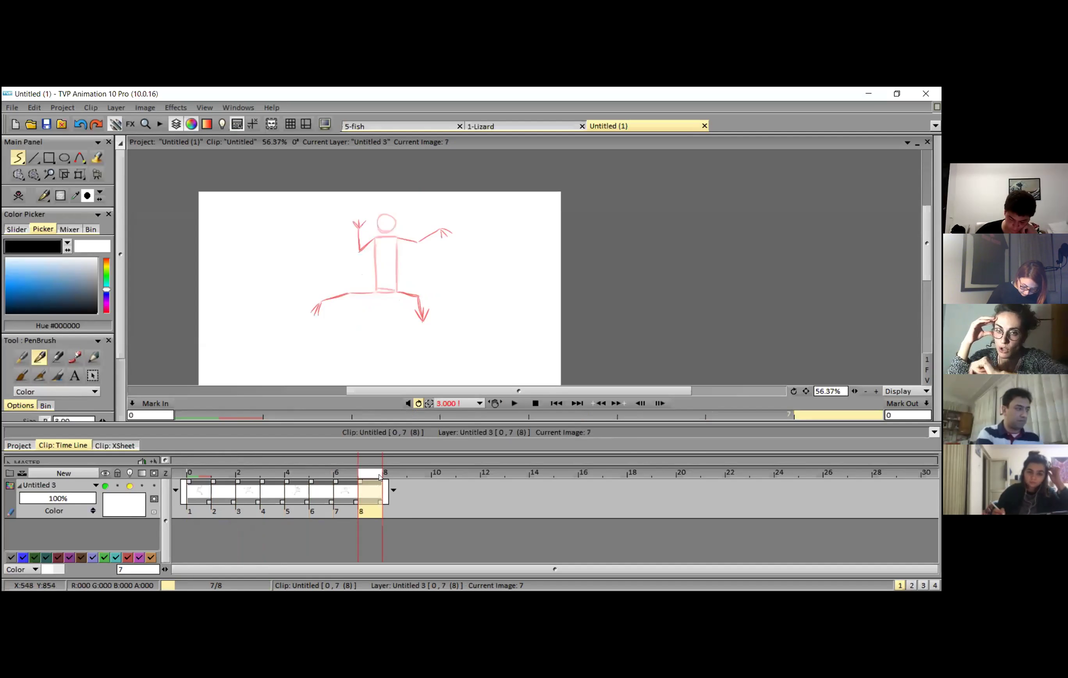
# Step: Set the layer to Repeat after its last frame, and go to the blank second frame
pyautogui.click(393, 490)
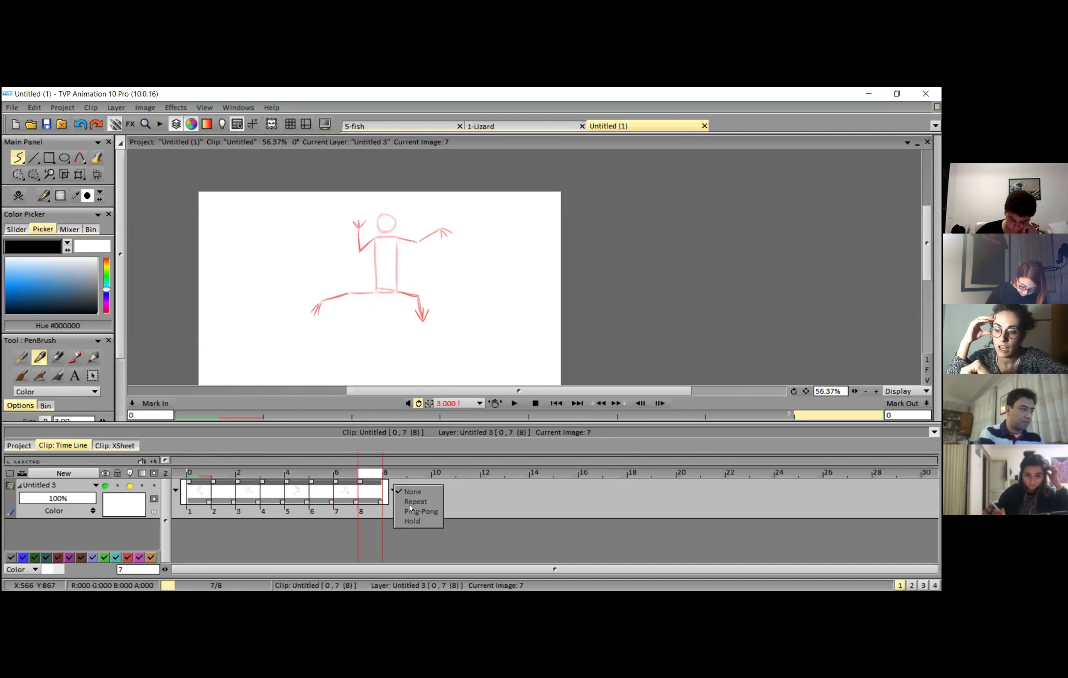
pyautogui.click(412, 502)
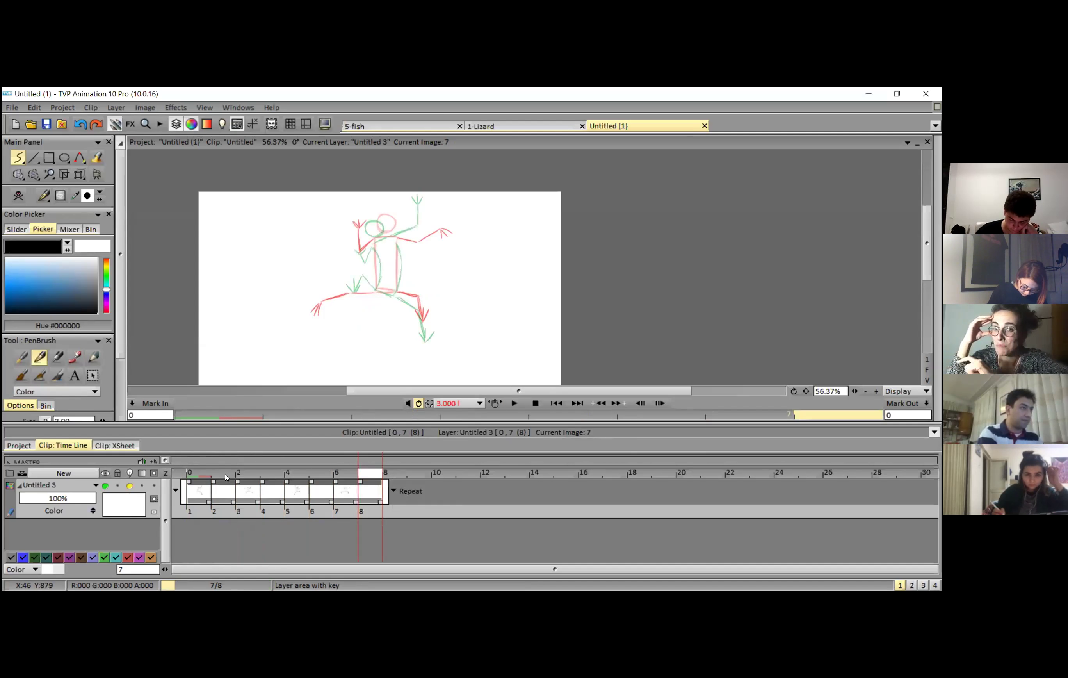
pyautogui.press('Home')
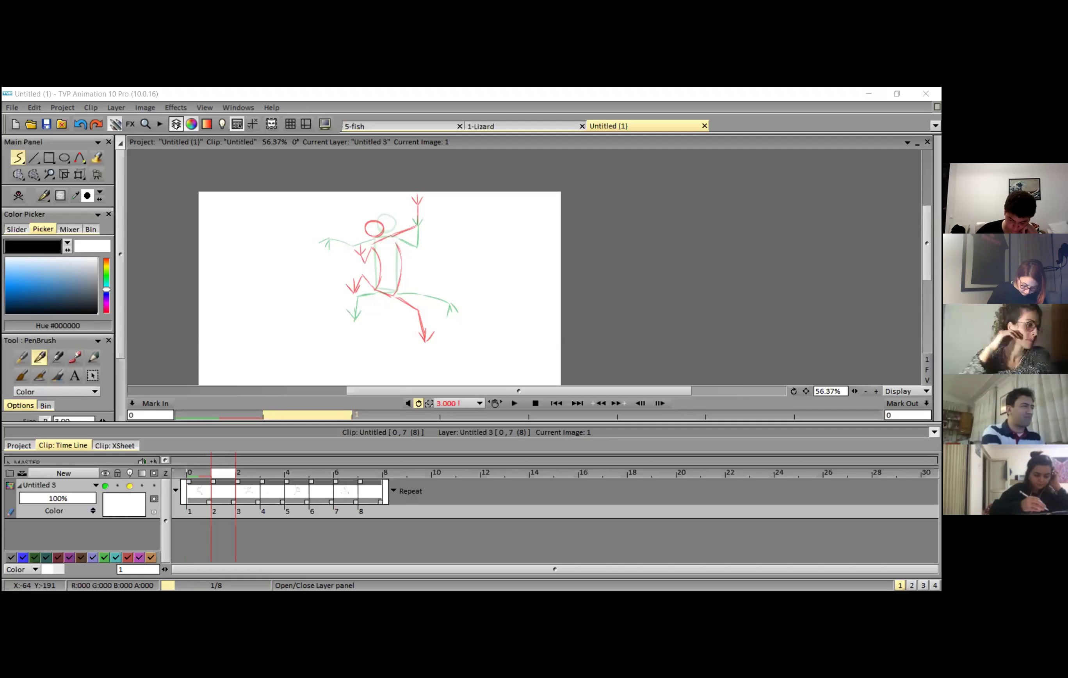
# Step: Check the light table settings for the neighbouring drawings and close them
pyautogui.click(221, 124)
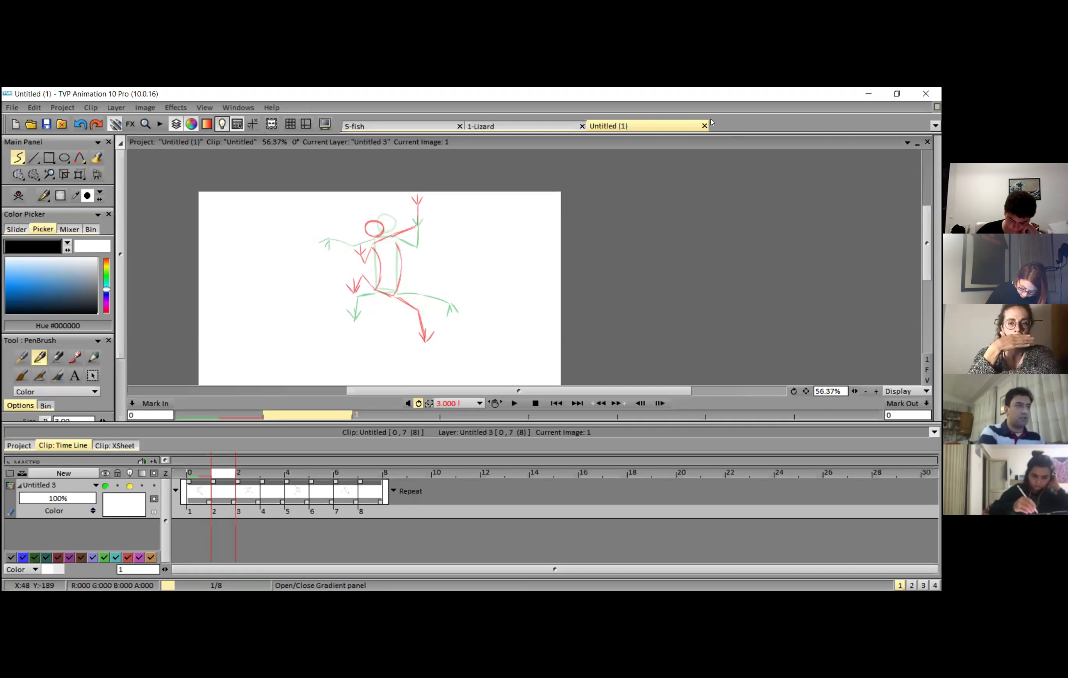
pyautogui.click(532, 150)
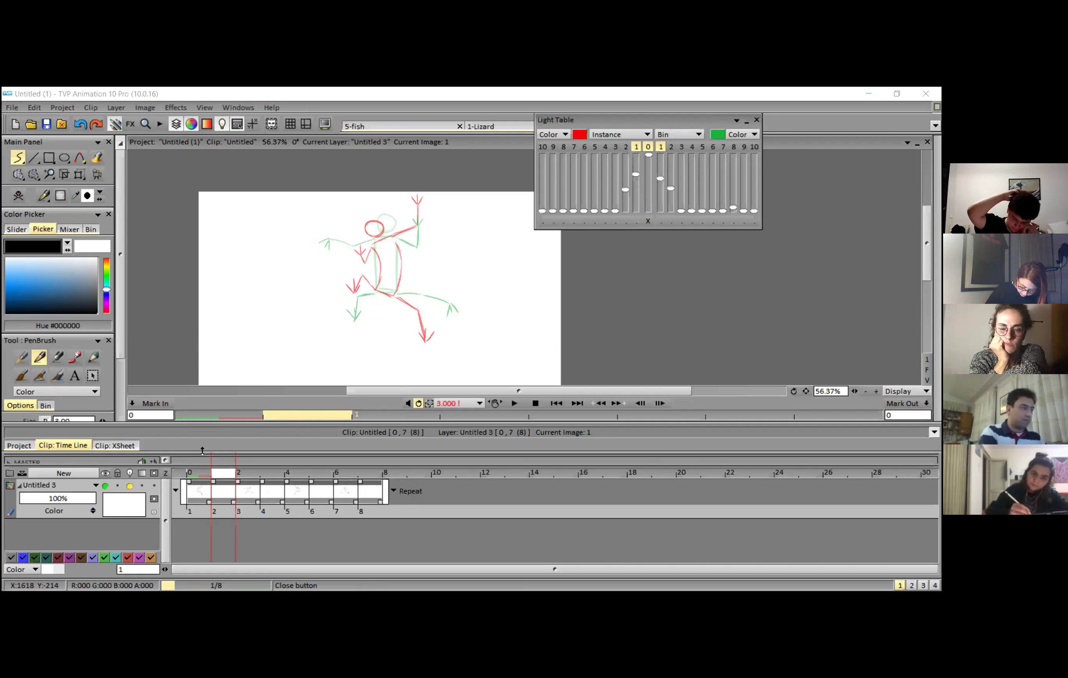
pyautogui.click(519, 170)
# Step: Draw the in-between head and slightly bent torso in the second frame, midway between the neighbouring red and green poses
pyautogui.scroll(2, 410, 215)
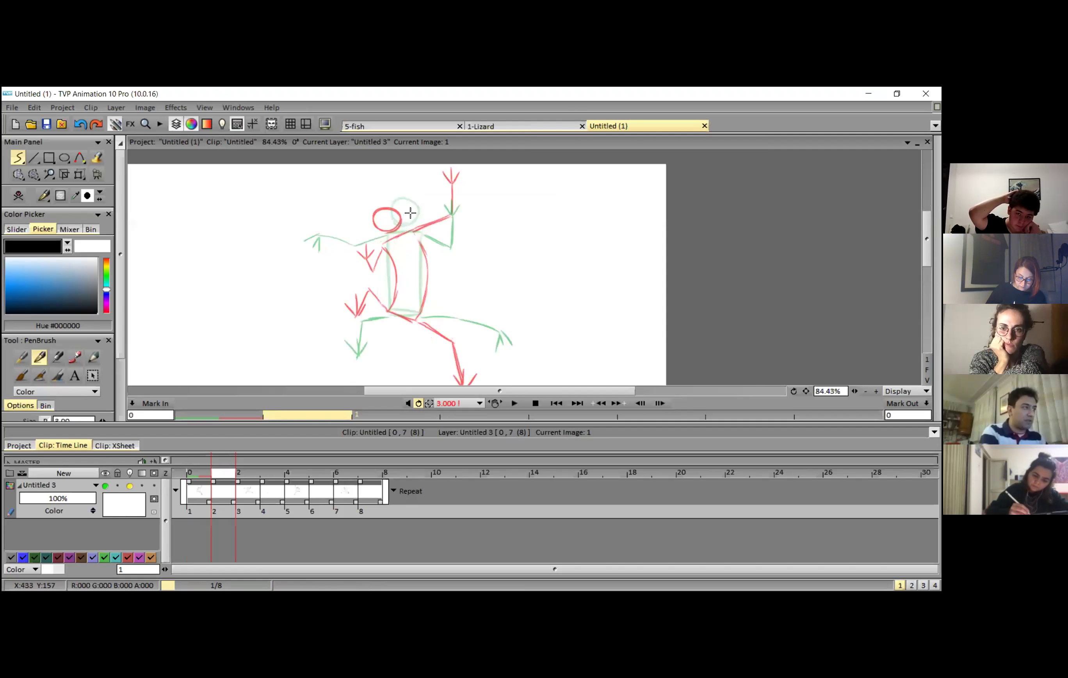
pyautogui.scroll(2, 395, 210)
pyautogui.moveTo(397, 212)
pyautogui.mouseDown()
pyautogui.moveTo(403, 264)
pyautogui.moveTo(424, 273)
pyautogui.moveTo(456, 209)
pyautogui.moveTo(466, 223)
pyautogui.moveTo(449, 264)
pyautogui.moveTo(424, 274)
pyautogui.mouseUp()
pyautogui.moveTo(365, 242)
pyautogui.mouseDown()
pyautogui.moveTo(340, 233)
pyautogui.moveTo(382, 228)
pyautogui.mouseUp()
pyautogui.scroll(-1, 361, 229)
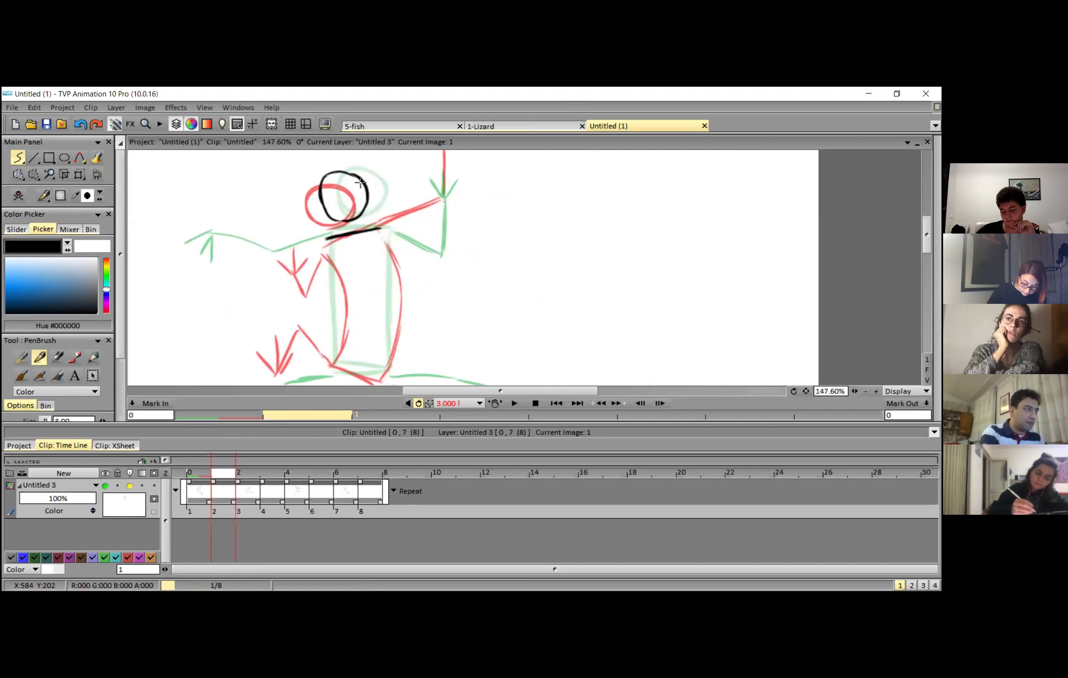
pyautogui.moveTo(361, 185); pyautogui.dragTo(370, 278)
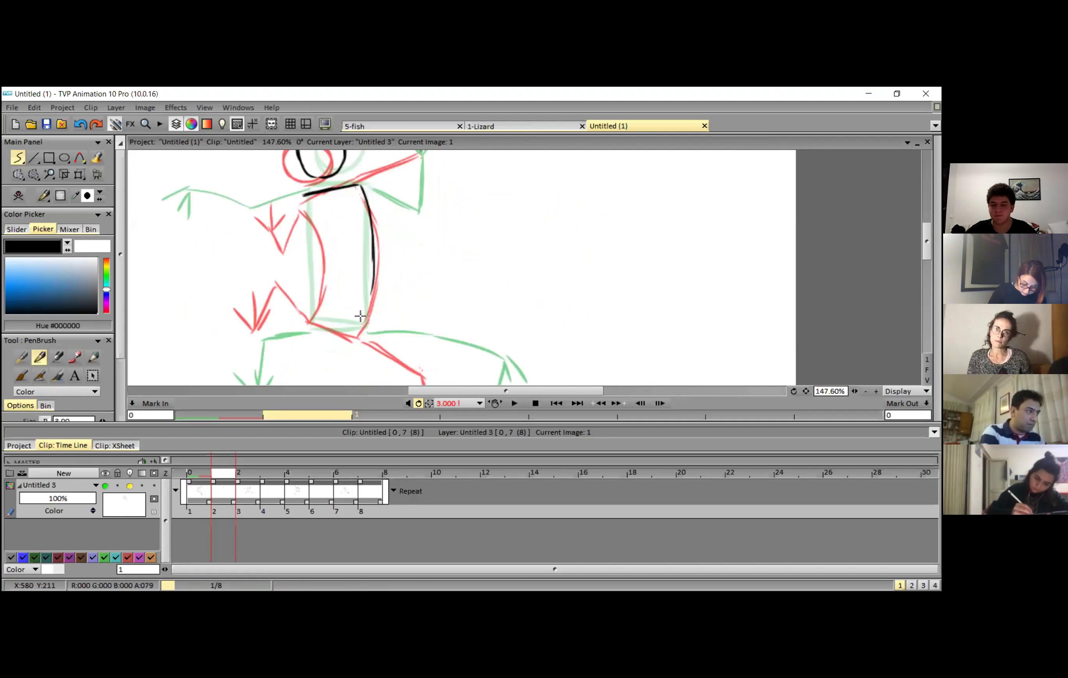
pyautogui.moveTo(372, 283)
pyautogui.mouseDown()
pyautogui.moveTo(361, 331)
pyautogui.moveTo(316, 326)
pyautogui.mouseUp()
pyautogui.moveTo(305, 196)
pyautogui.mouseDown()
pyautogui.moveTo(315, 264)
pyautogui.moveTo(308, 329)
pyautogui.mouseUp()
# Step: Draw the raised right-hand arm and its three-fingered hand on the second frame, midway between the red and green arms
pyautogui.scroll(5, 347, 346)
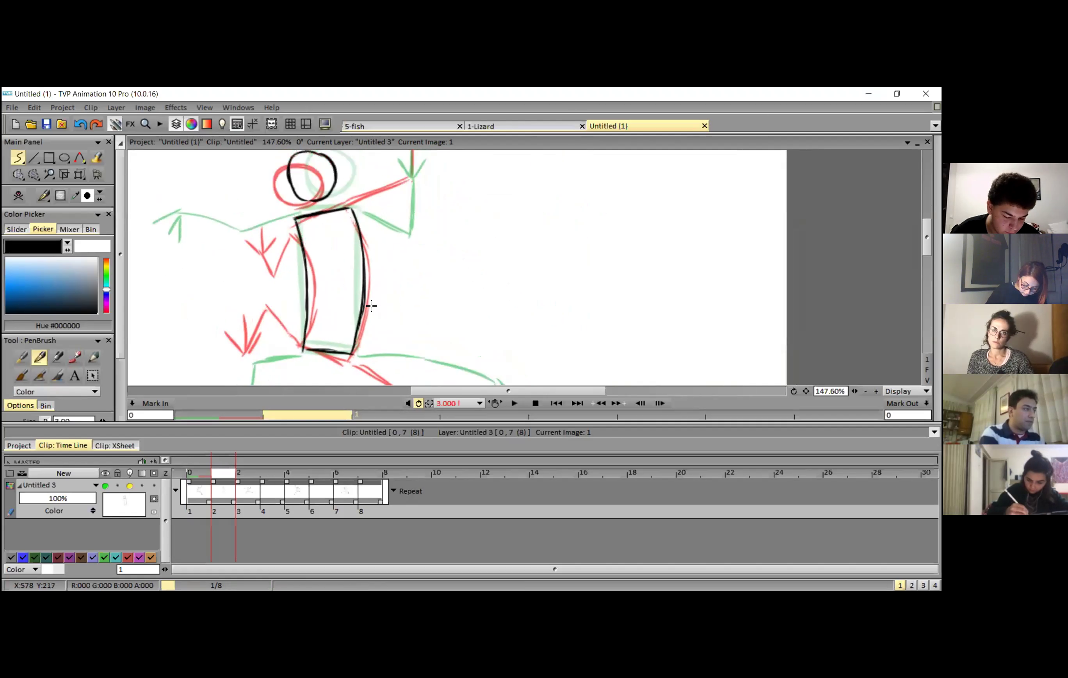
pyautogui.moveTo(394, 243)
pyautogui.mouseDown()
pyautogui.moveTo(378, 226)
pyautogui.moveTo(410, 227)
pyautogui.mouseUp()
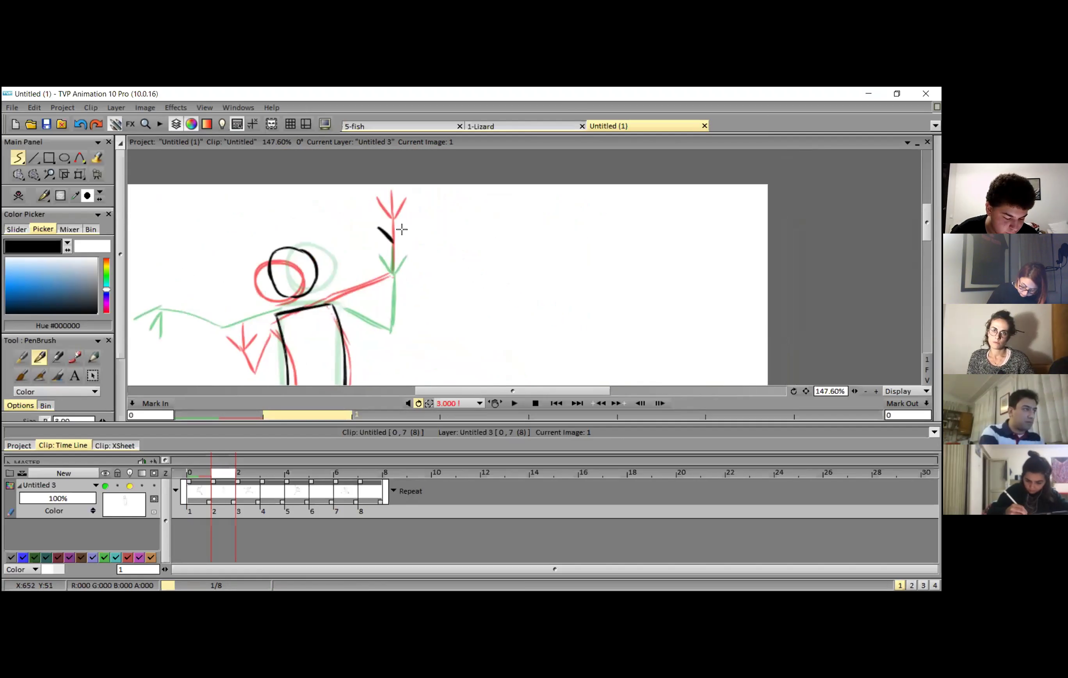
pyautogui.scroll(-1, 338, 258)
pyautogui.scroll(-1, 338, 259)
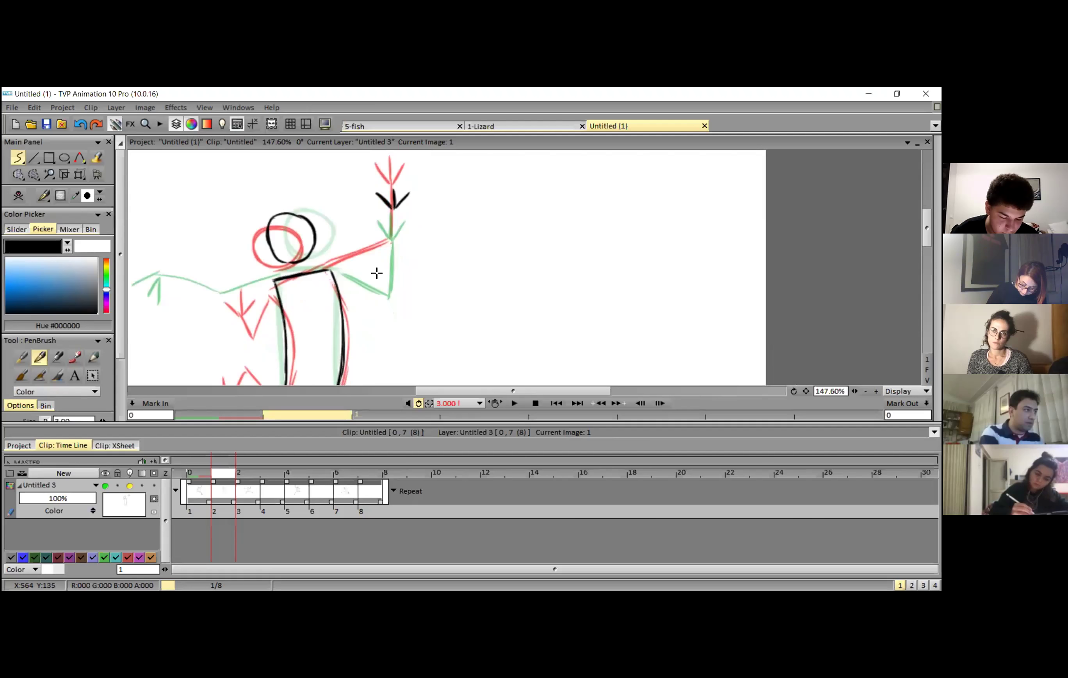
pyautogui.moveTo(331, 269); pyautogui.dragTo(386, 269)
pyautogui.moveTo(392, 209); pyautogui.dragTo(392, 267)
pyautogui.scroll(-1, 385, 245)
pyautogui.hscroll(-3, 386, 245)
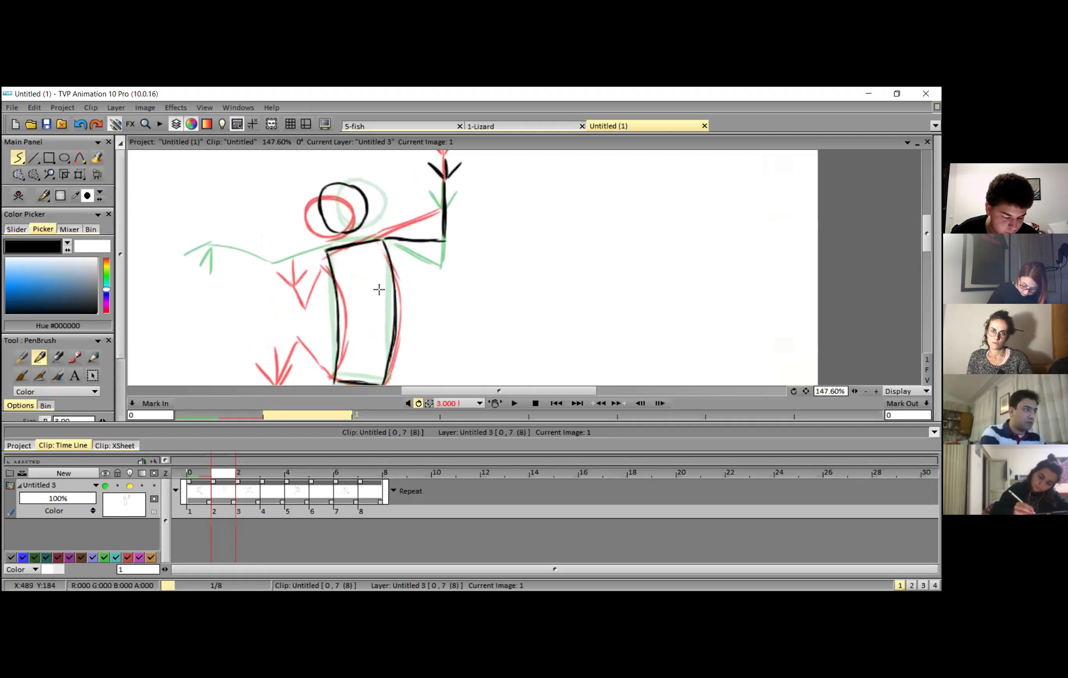
# Step: Draw the in-between left-hand arm on the second frame, bent at the elbow, redoing the forearm where needed
pyautogui.moveTo(419, 246)
pyautogui.mouseDown()
pyautogui.moveTo(371, 275)
pyautogui.moveTo(336, 275)
pyautogui.mouseUp()
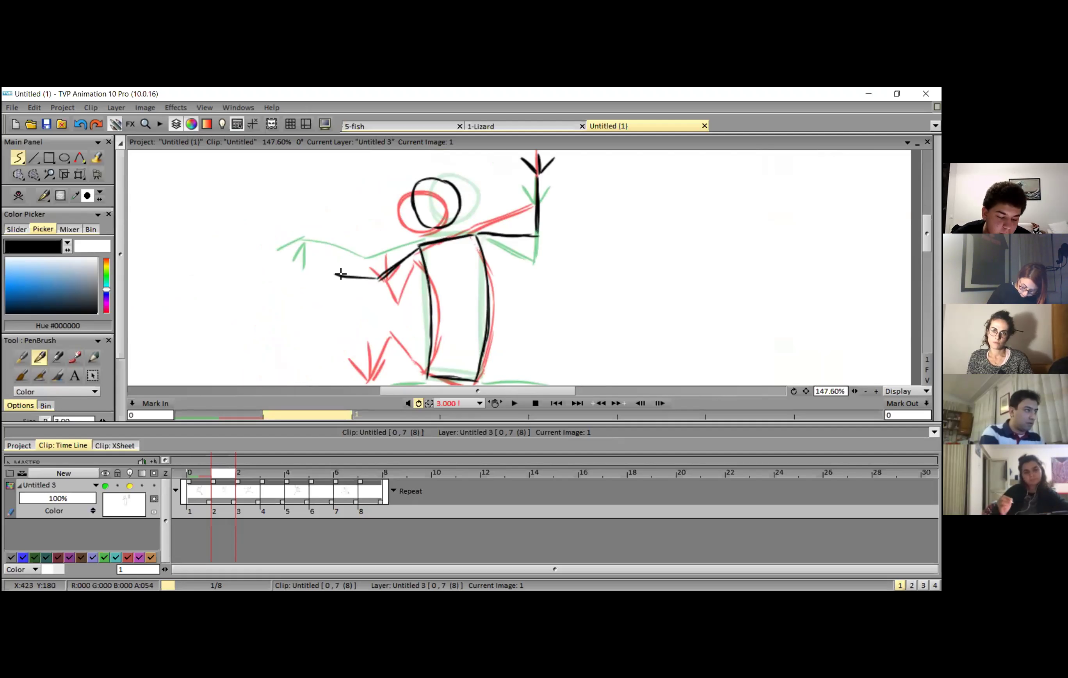
pyautogui.hotkey('ctrl', 'z')
pyautogui.hotkey('ctrl', 'z')
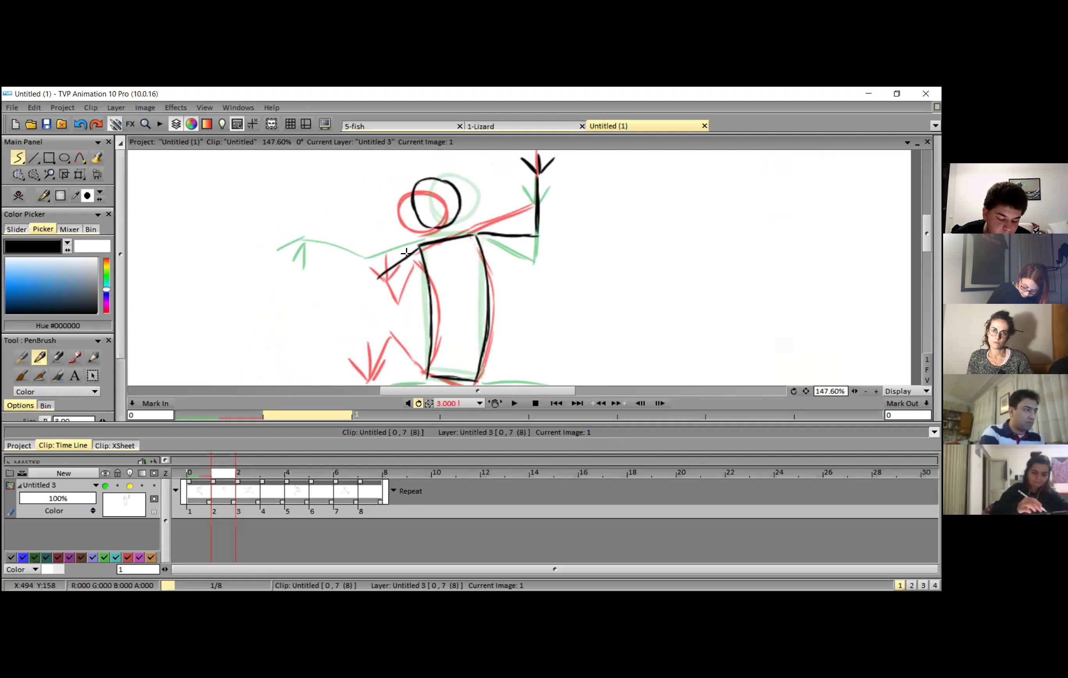
pyautogui.moveTo(374, 277)
pyautogui.mouseDown()
pyautogui.moveTo(338, 258)
pyautogui.moveTo(341, 284)
pyautogui.moveTo(372, 269)
pyautogui.moveTo(377, 237)
pyautogui.moveTo(310, 248)
pyautogui.moveTo(374, 266)
pyautogui.moveTo(422, 319)
pyautogui.mouseUp()
pyautogui.hotkey('ctrl', 'z')
# Step: Draw both in-between legs with three-toed feet on the second frame, midway between the red and green legs
pyautogui.moveTo(378, 269)
pyautogui.mouseDown()
pyautogui.moveTo(408, 300)
pyautogui.moveTo(410, 335)
pyautogui.moveTo(438, 332)
pyautogui.mouseUp()
pyautogui.moveTo(363, 312)
pyautogui.mouseDown()
pyautogui.moveTo(427, 306)
pyautogui.moveTo(438, 272)
pyautogui.mouseUp()
pyautogui.moveTo(376, 295); pyautogui.dragTo(396, 309)
pyautogui.hotkey('ctrl', 'z')
pyautogui.moveTo(394, 287); pyautogui.dragTo(394, 310)
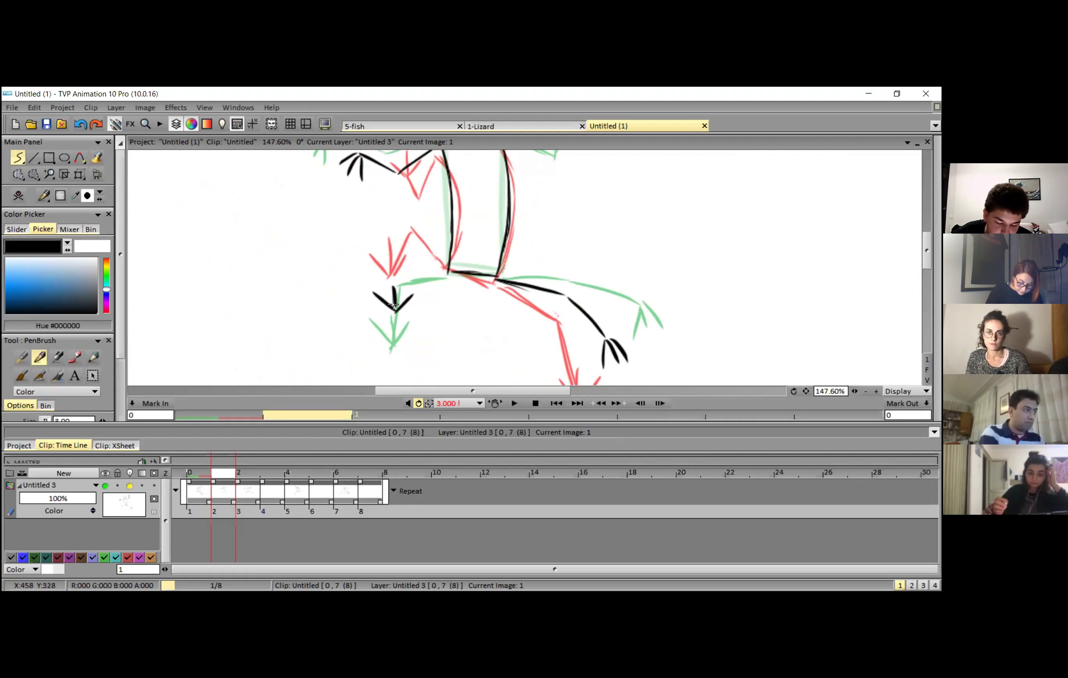
pyautogui.moveTo(448, 267)
pyautogui.mouseDown()
pyautogui.moveTo(408, 260)
pyautogui.moveTo(395, 309)
pyautogui.mouseUp()
pyautogui.hotkey('ctrl', 'z')
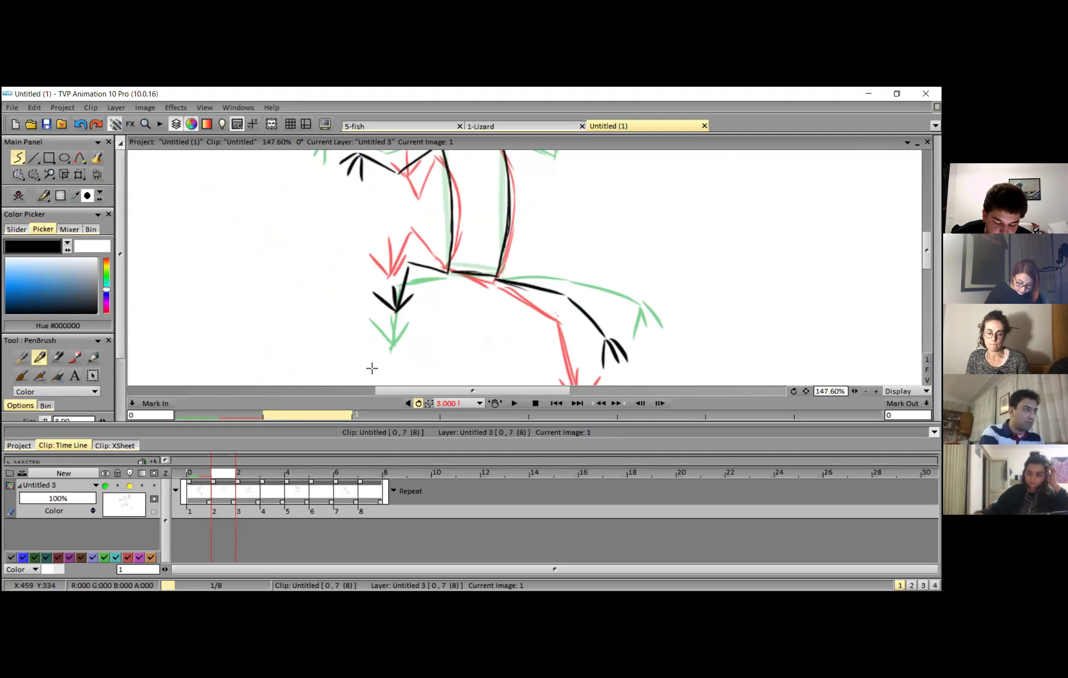
# Step: On the blank fourth frame, draw the in-between head and slightly bent torso midway between the red and green poses
pyautogui.click(250, 490)
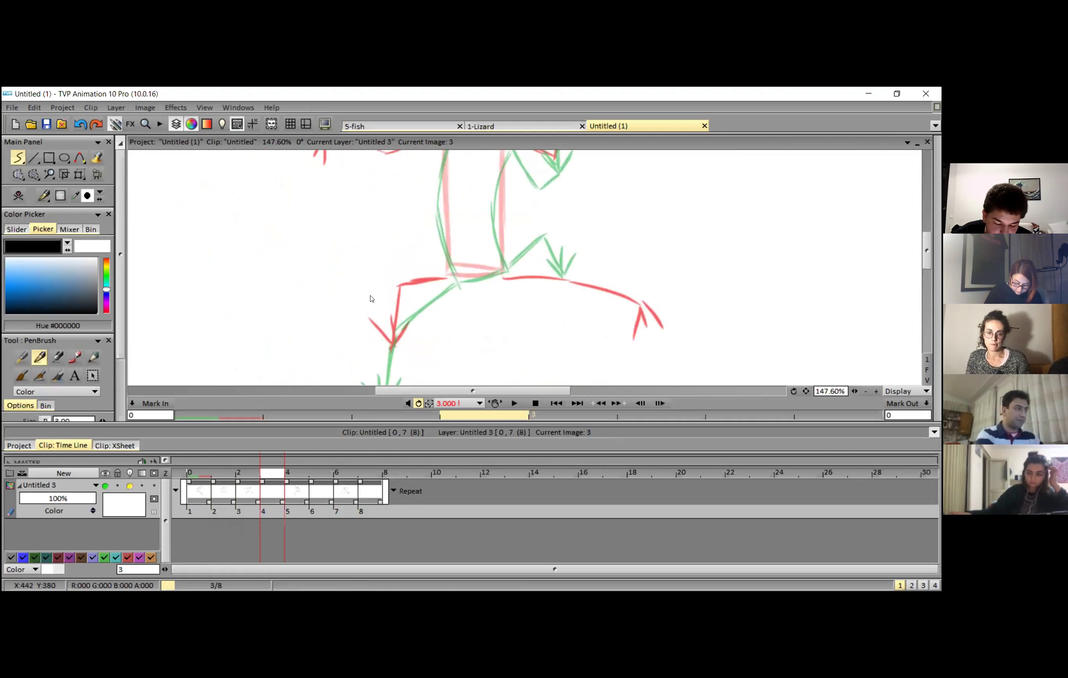
pyautogui.press('Right')
pyautogui.scroll(-3, 421, 281)
pyautogui.scroll(6, 421, 282)
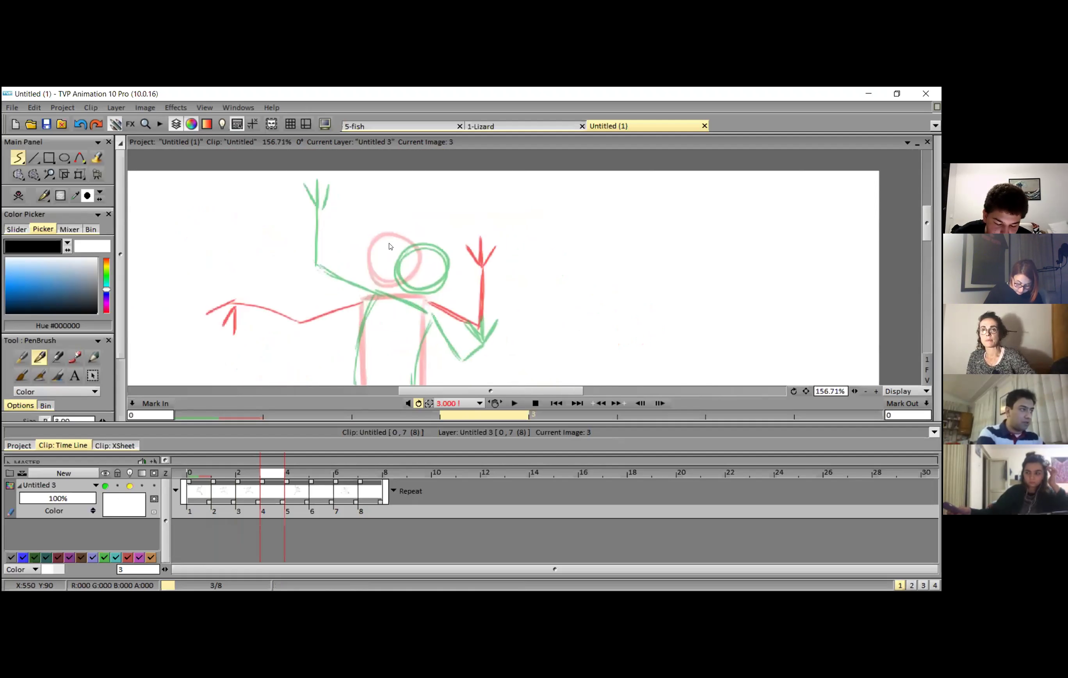
pyautogui.moveTo(383, 288)
pyautogui.mouseDown()
pyautogui.moveTo(388, 239)
pyautogui.moveTo(424, 224)
pyautogui.moveTo(453, 254)
pyautogui.moveTo(434, 304)
pyautogui.moveTo(380, 281)
pyautogui.moveTo(403, 303)
pyautogui.moveTo(389, 297)
pyautogui.moveTo(371, 255)
pyautogui.mouseUp()
pyautogui.moveTo(303, 246); pyautogui.dragTo(394, 258)
pyautogui.scroll(-3, 357, 291)
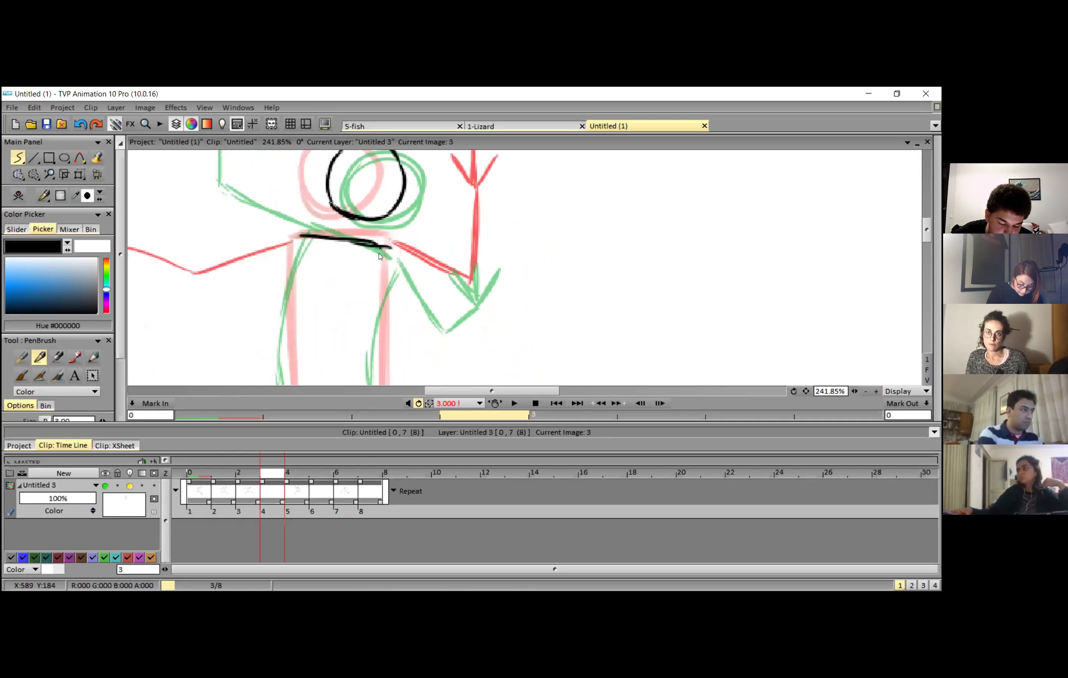
pyautogui.moveTo(354, 202)
pyautogui.mouseDown()
pyautogui.moveTo(344, 282)
pyautogui.moveTo(355, 317)
pyautogui.mouseUp()
pyautogui.moveTo(303, 193)
pyautogui.mouseDown()
pyautogui.moveTo(300, 317)
pyautogui.moveTo(297, 304)
pyautogui.moveTo(319, 308)
pyautogui.moveTo(339, 335)
pyautogui.moveTo(305, 322)
pyautogui.moveTo(358, 322)
pyautogui.mouseUp()
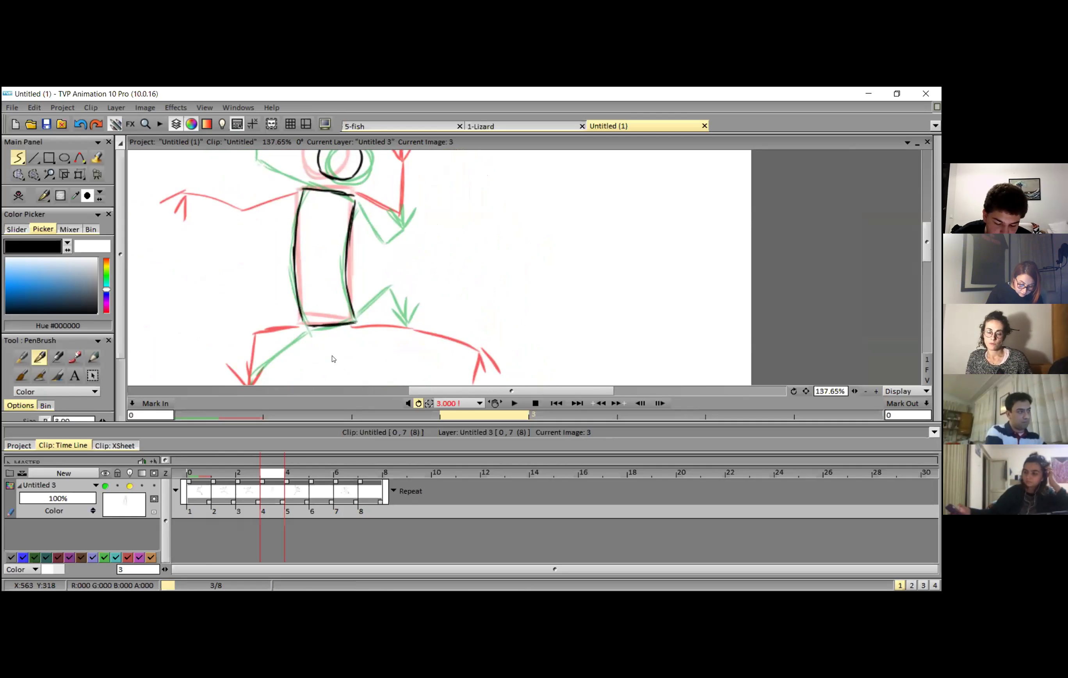
# Step: Draw both in-between arms with hands on the fourth frame, the right-hand one bent and the left-hand one reaching up and outward
pyautogui.scroll(1, 351, 359)
pyautogui.scroll(3, 350, 359)
pyautogui.hscroll(2, 358, 264)
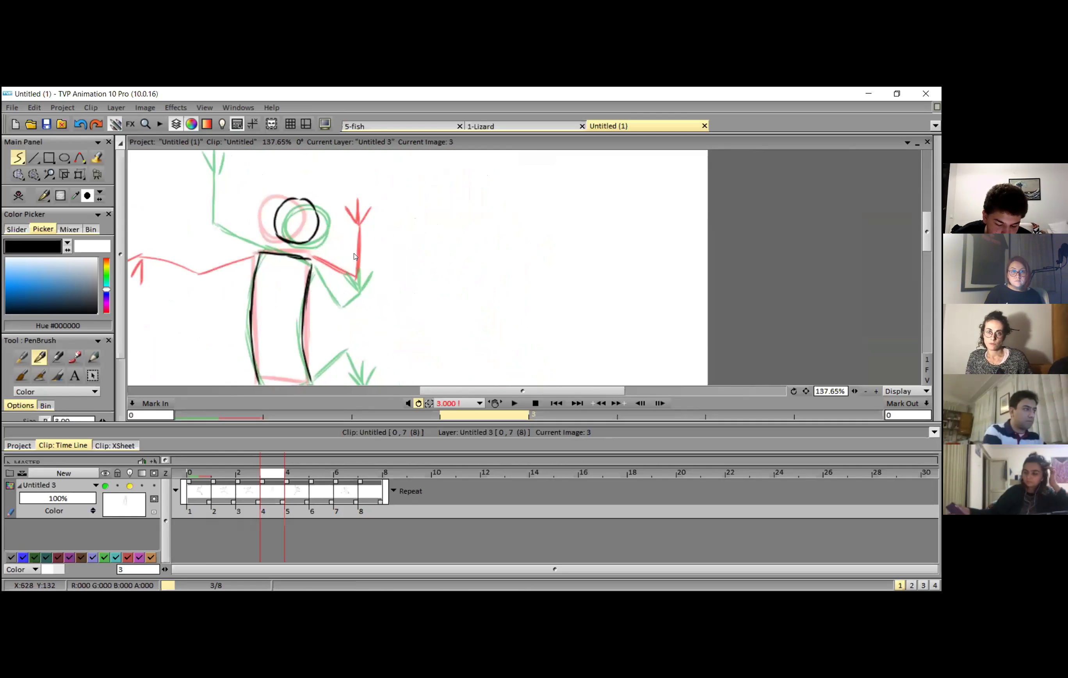
pyautogui.moveTo(348, 241)
pyautogui.mouseDown()
pyautogui.moveTo(360, 255)
pyautogui.moveTo(352, 293)
pyautogui.mouseUp()
pyautogui.hotkey('ctrl', 'z')
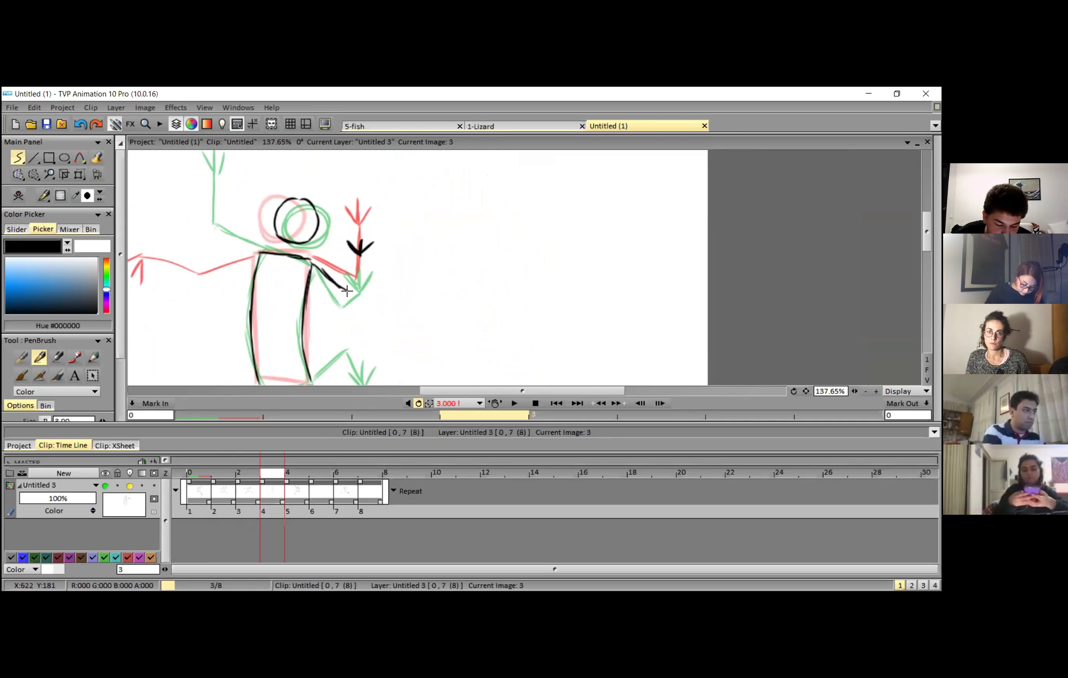
pyautogui.moveTo(251, 251)
pyautogui.mouseDown()
pyautogui.moveTo(355, 308)
pyautogui.moveTo(310, 300)
pyautogui.mouseUp()
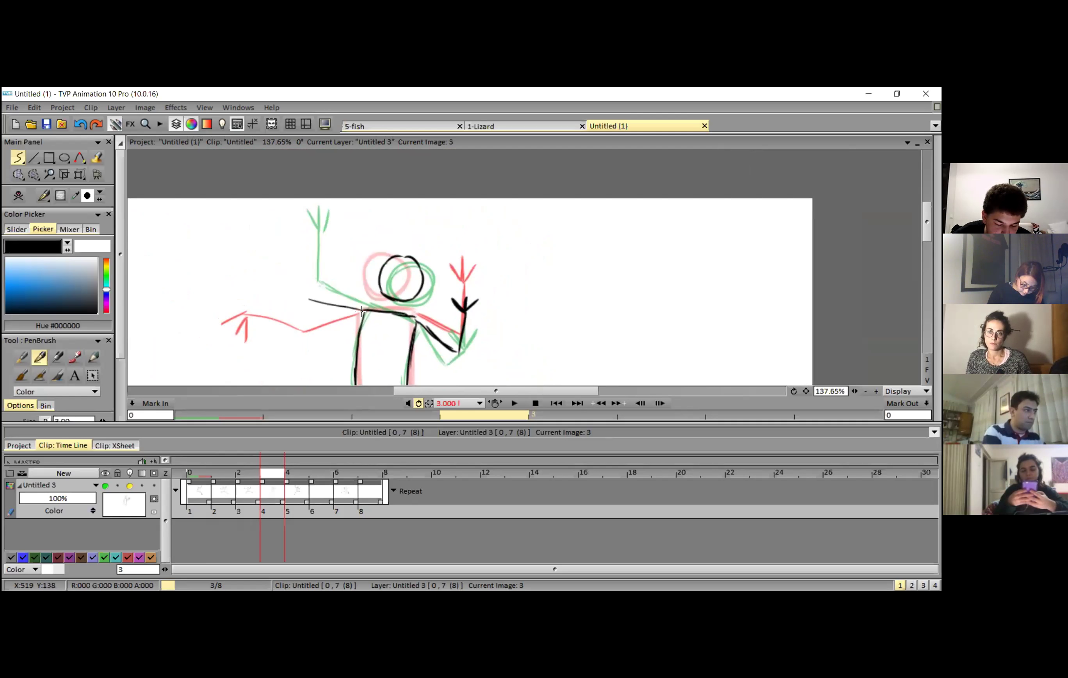
pyautogui.moveTo(270, 253); pyautogui.dragTo(311, 299)
pyautogui.moveTo(255, 238)
pyautogui.mouseDown()
pyautogui.moveTo(267, 251)
pyautogui.moveTo(258, 242)
pyautogui.mouseUp()
pyautogui.moveTo(271, 257)
pyautogui.mouseDown()
pyautogui.moveTo(247, 253)
pyautogui.moveTo(242, 270)
pyautogui.mouseUp()
# Step: Draw the in-between legs on the fourth frame, with the left-hand foot pointing down and the right-hand leg swinging outward
pyautogui.moveTo(353, 342)
pyautogui.mouseDown()
pyautogui.moveTo(291, 267)
pyautogui.moveTo(368, 282)
pyautogui.moveTo(346, 263)
pyautogui.moveTo(315, 267)
pyautogui.moveTo(374, 239)
pyautogui.mouseUp()
pyautogui.moveTo(321, 274)
pyautogui.mouseDown()
pyautogui.moveTo(313, 323)
pyautogui.moveTo(299, 318)
pyautogui.moveTo(312, 329)
pyautogui.mouseUp()
pyautogui.moveTo(312, 327)
pyautogui.mouseDown()
pyautogui.moveTo(328, 308)
pyautogui.moveTo(301, 303)
pyautogui.mouseUp()
pyautogui.moveTo(480, 281)
pyautogui.mouseDown()
pyautogui.moveTo(394, 312)
pyautogui.moveTo(330, 281)
pyautogui.moveTo(424, 283)
pyautogui.moveTo(448, 290)
pyautogui.moveTo(438, 306)
pyautogui.mouseUp()
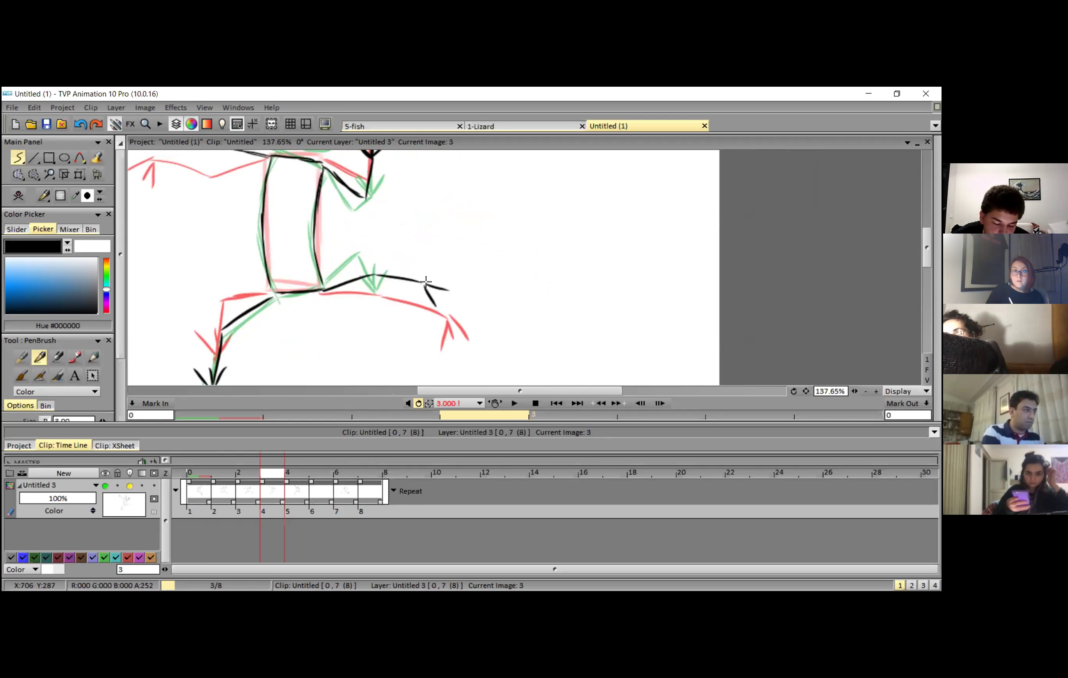
# Step: Delete the last four frames of the layer and replace them with a copy of the first four
pyautogui.scroll(-4, 369, 306)
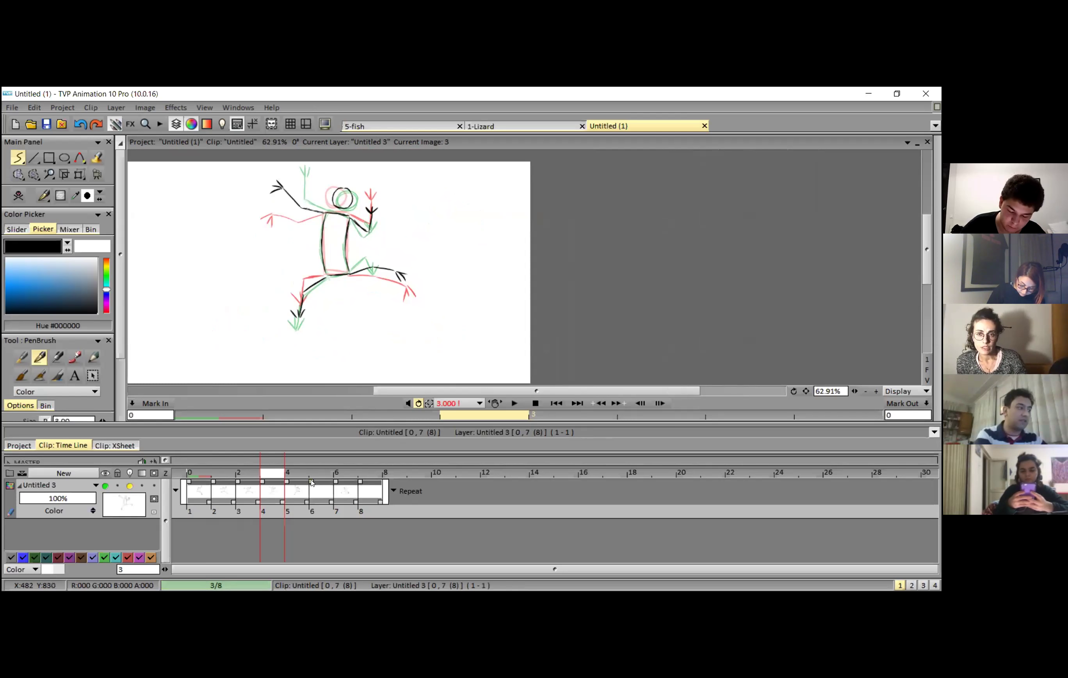
pyautogui.moveTo(384, 482); pyautogui.dragTo(377, 482)
pyautogui.click(288, 482)
pyautogui.press('Delete')
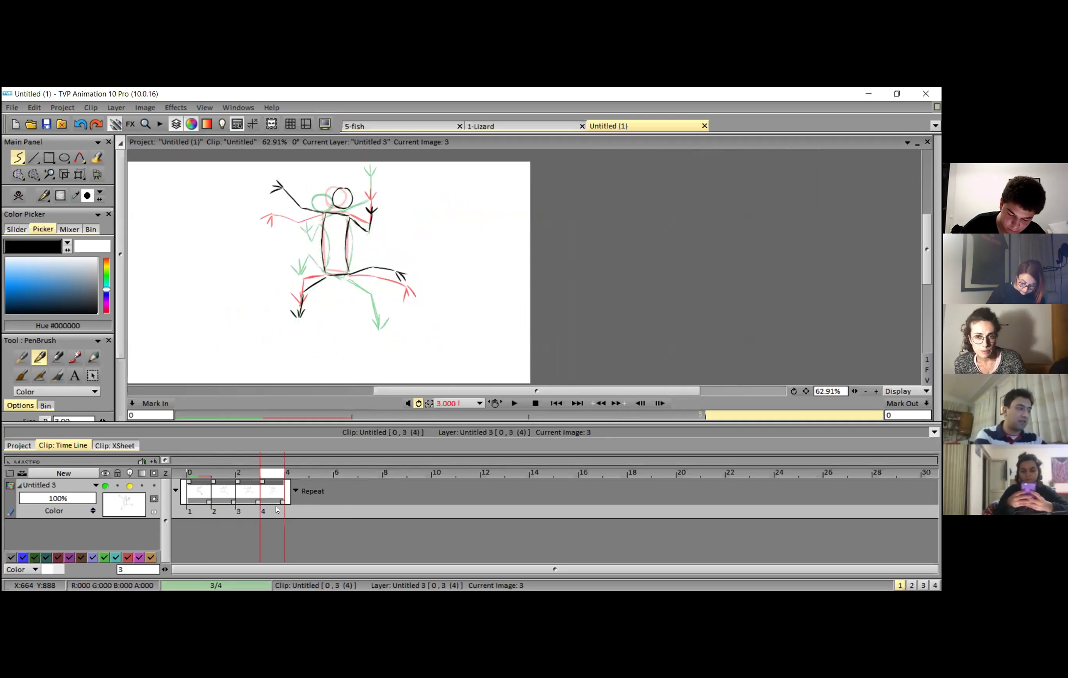
pyautogui.moveTo(194, 514); pyautogui.dragTo(276, 511)
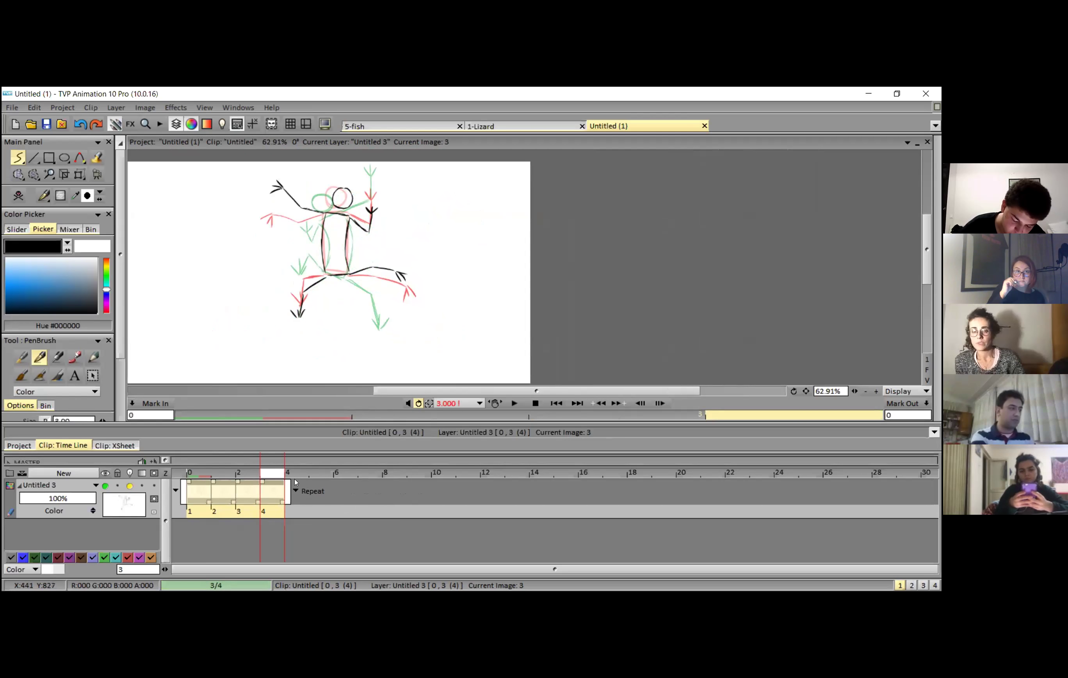
pyautogui.hotkey('ctrl', 'v')
# Step: Select the copied frames 5 to 8 and mirror them horizontally with a KeyFramer effect set to -100% width
pyautogui.moveTo(291, 511); pyautogui.dragTo(387, 521)
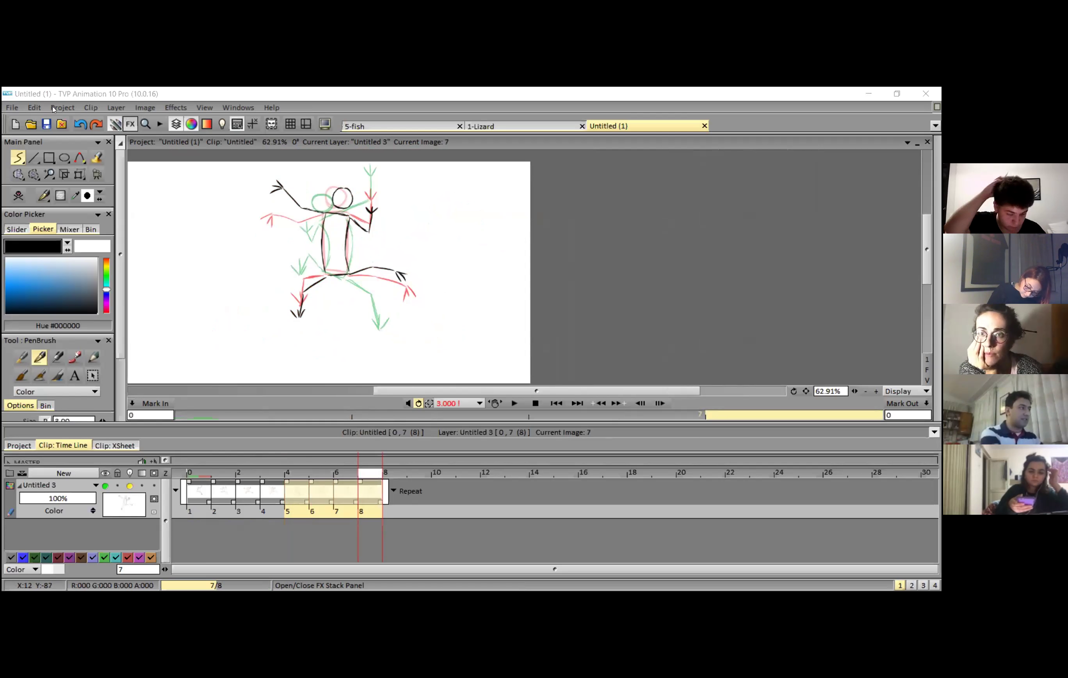
pyautogui.click(130, 124)
pyautogui.click(49, 148)
pyautogui.moveTo(122, 223)
pyautogui.click(162, 217)
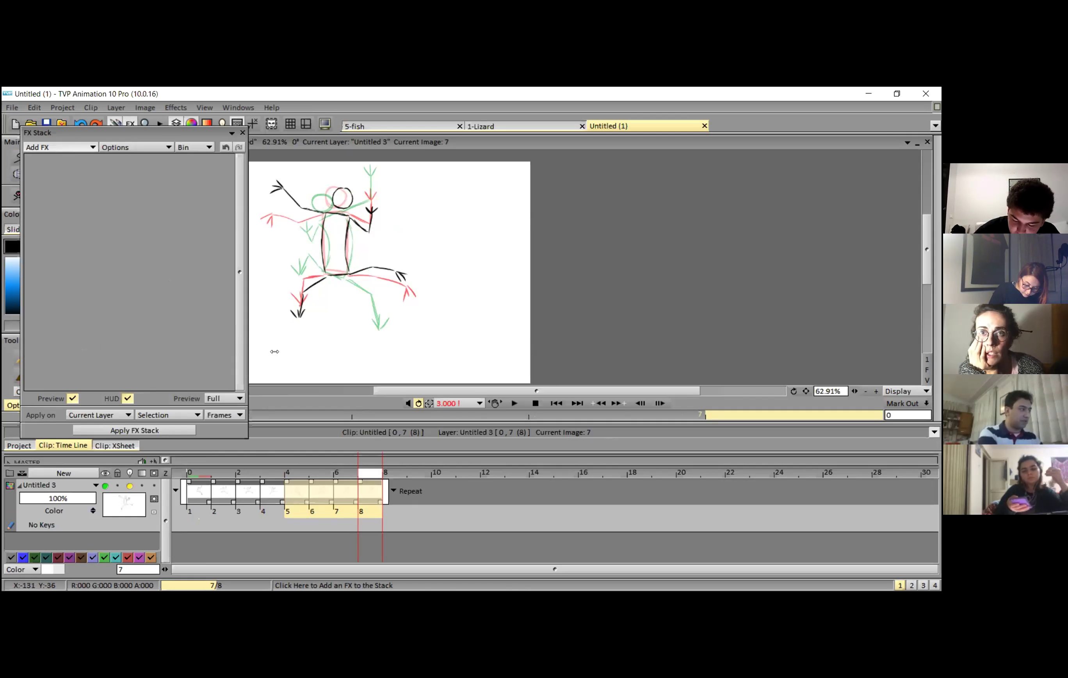
pyautogui.doubleClick(158, 361)
pyautogui.click(153, 364)
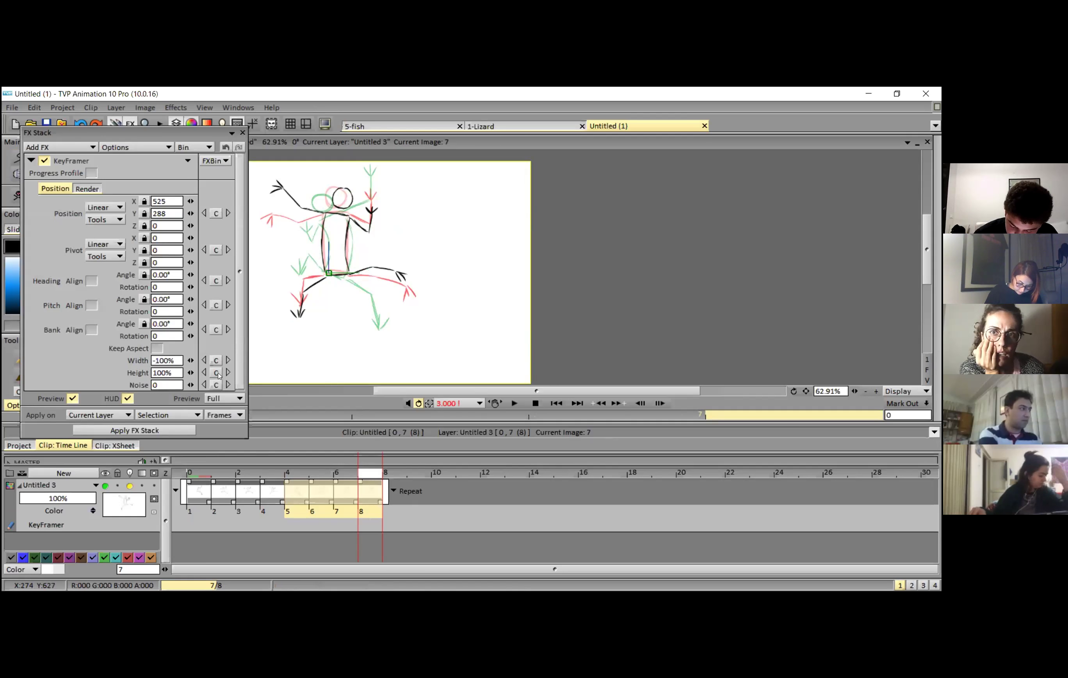
pyautogui.write('-')
pyautogui.press('Return')
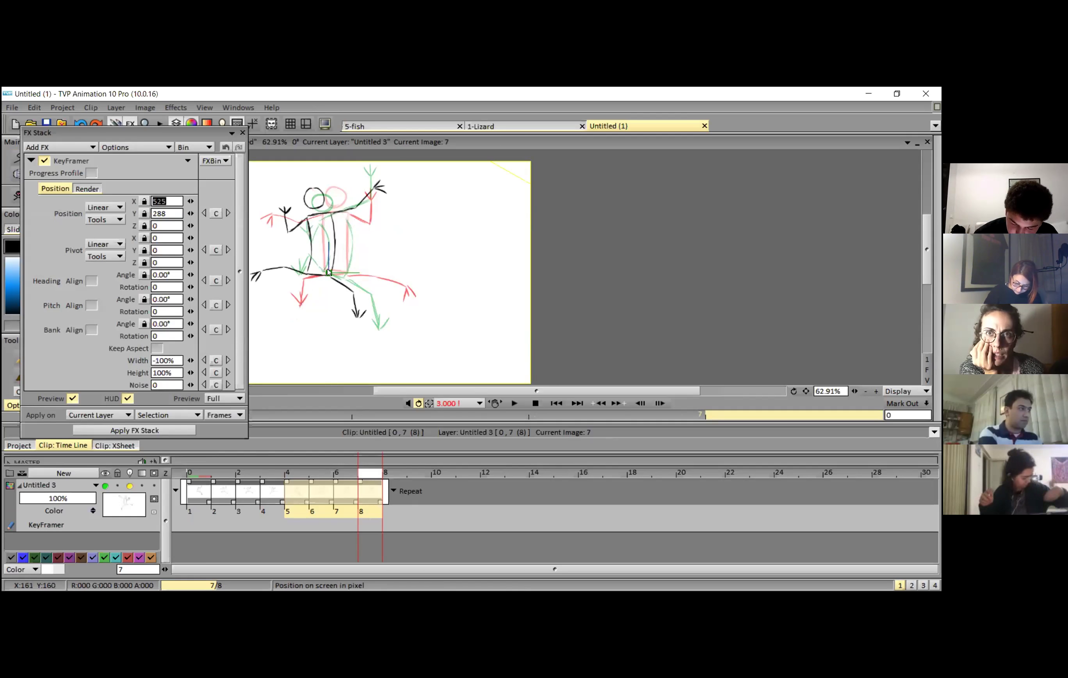
# Step: Align the mirrored figure with the neighbouring poses by moving it to X position 565.744, and reselect frames 5 to 8
pyautogui.moveTo(332, 272); pyautogui.dragTo(342, 271)
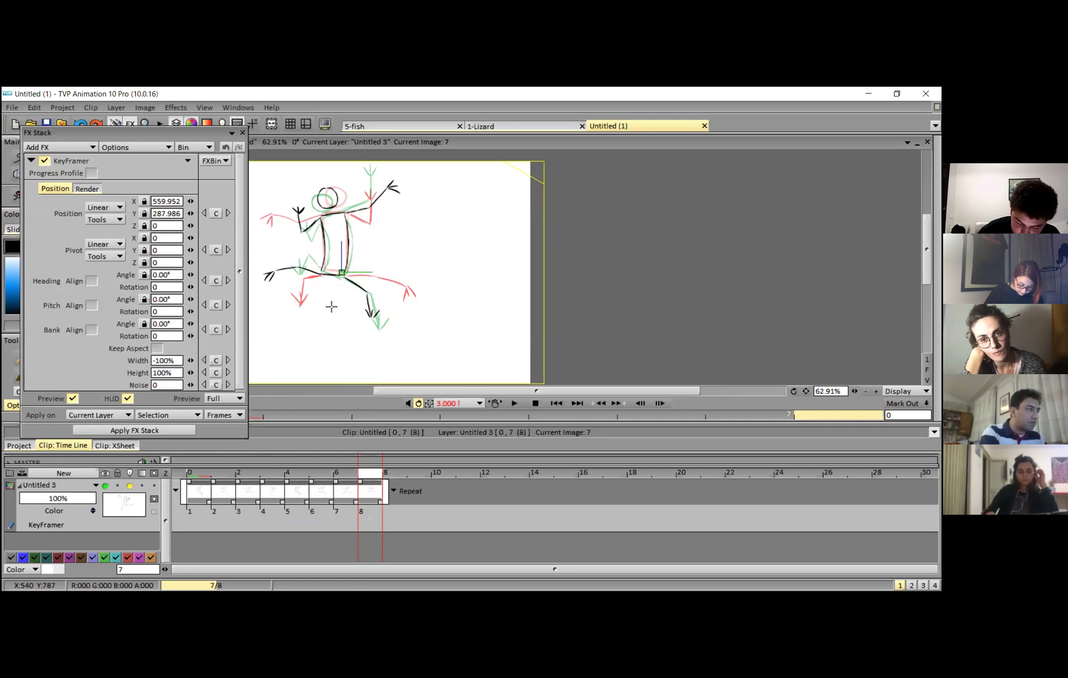
pyautogui.scroll(3, 352, 307)
pyautogui.press('Left')
pyautogui.press('Left')
pyautogui.press('Left')
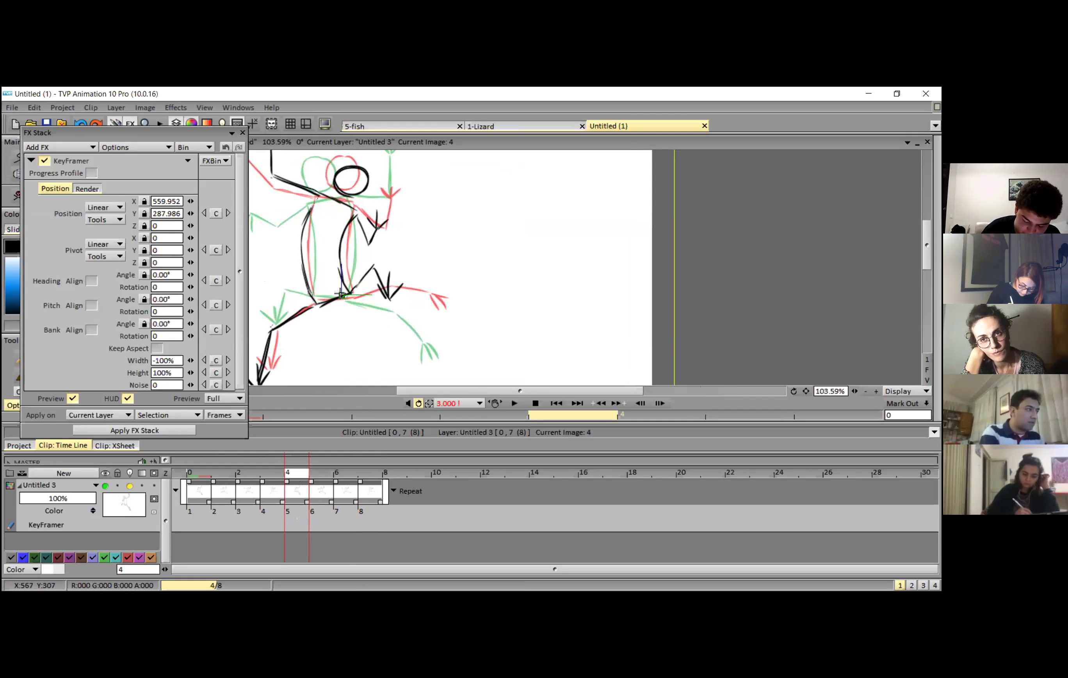
pyautogui.moveTo(337, 292); pyautogui.dragTo(353, 292)
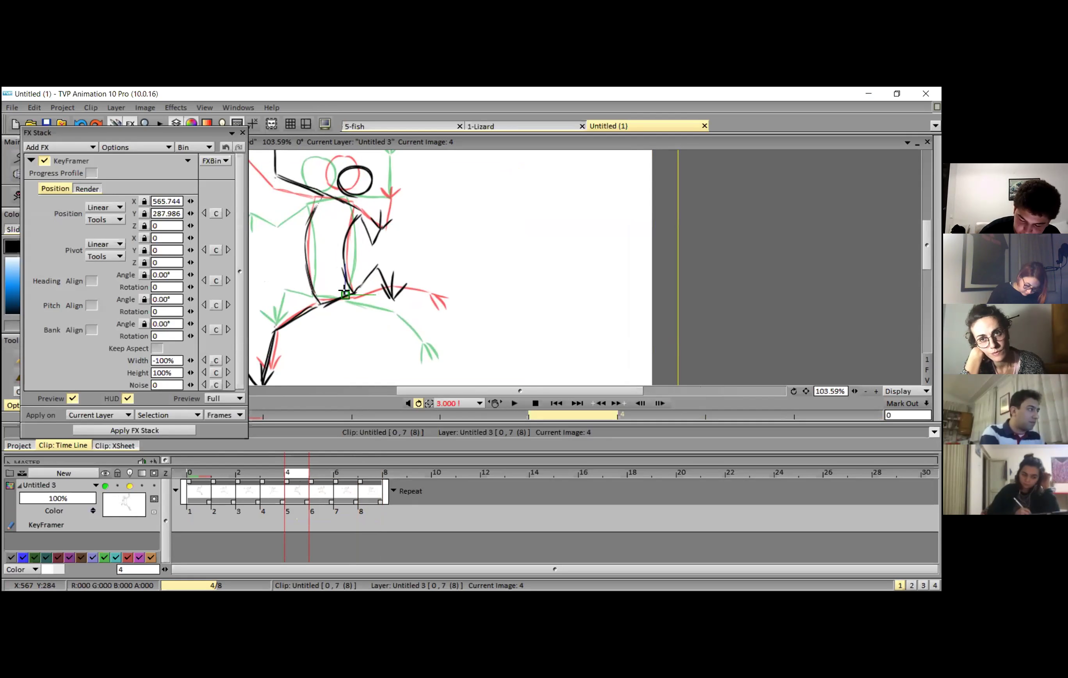
pyautogui.moveTo(295, 493); pyautogui.dragTo(368, 494)
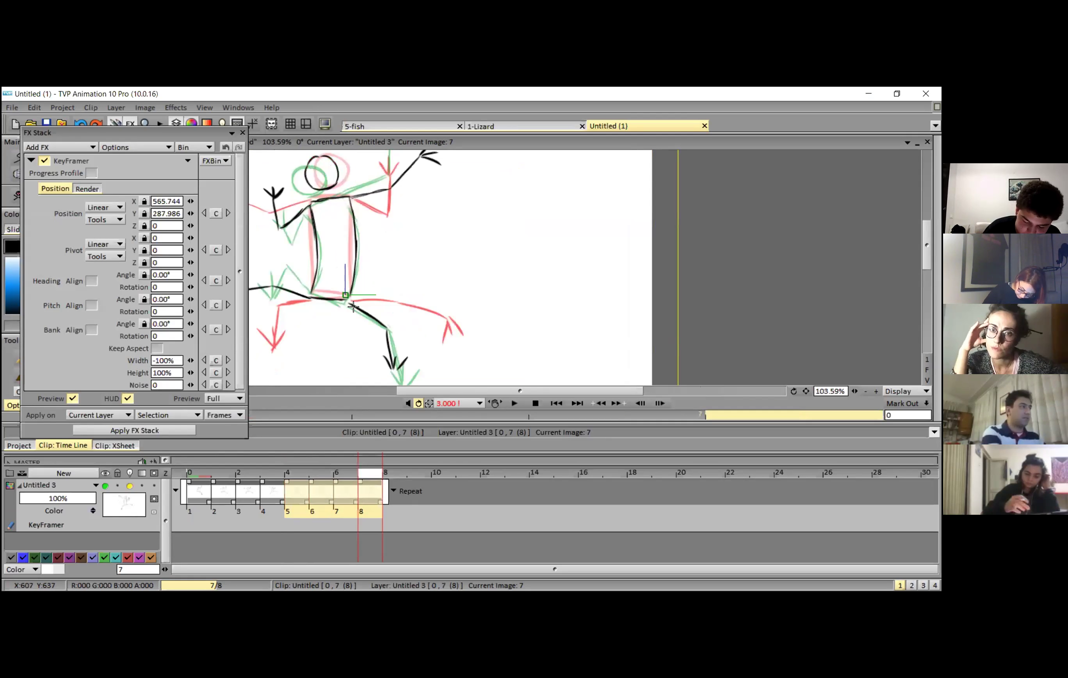